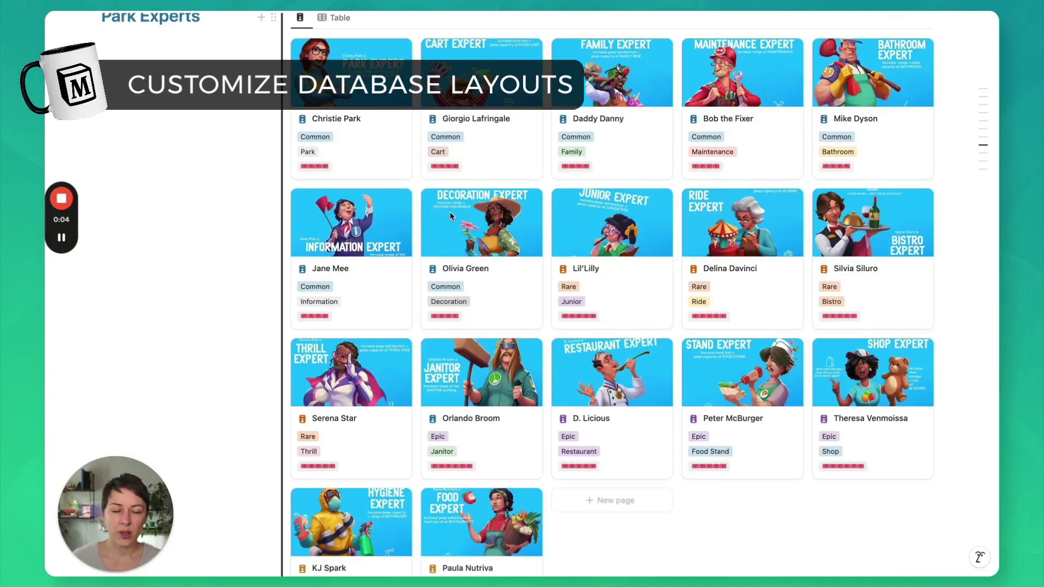
Open Lil'Lilly from the Park Experts gallery as a peek page and look over its contents.
left_click(634, 247)
mouse_move(395, 191)
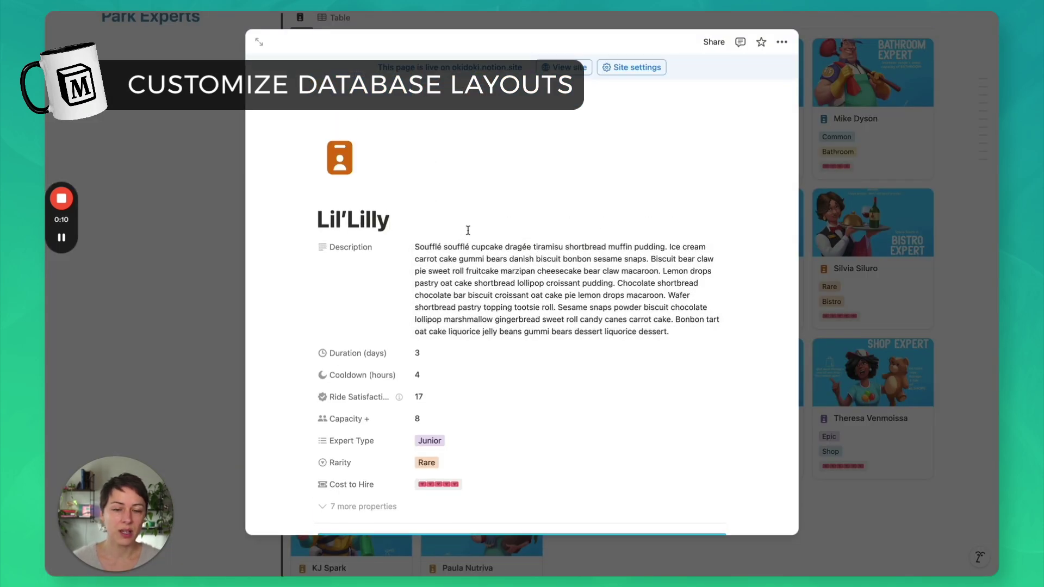
mouse_move(468, 199)
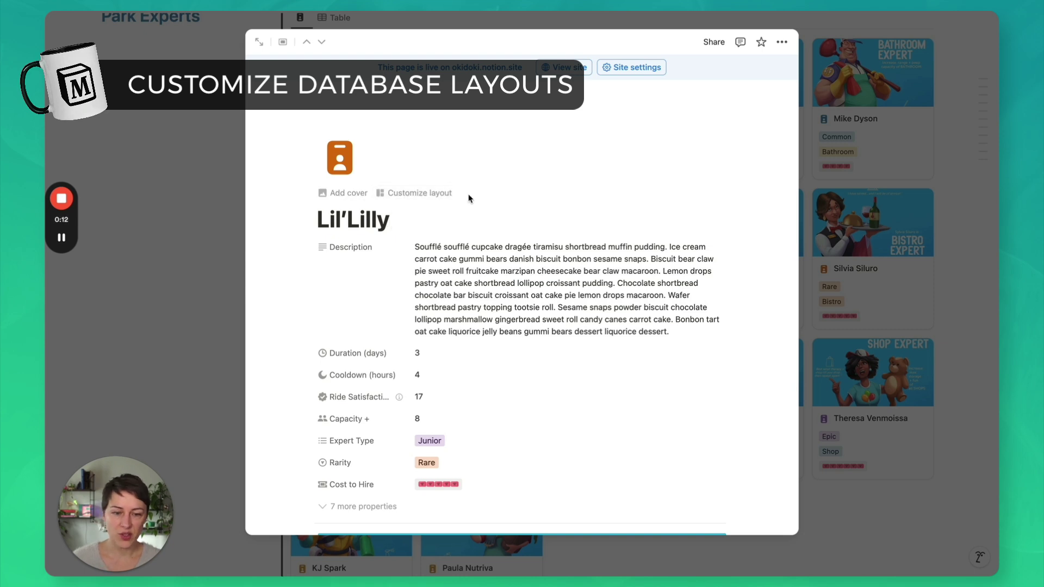
scroll(634, 239, "down", 3)
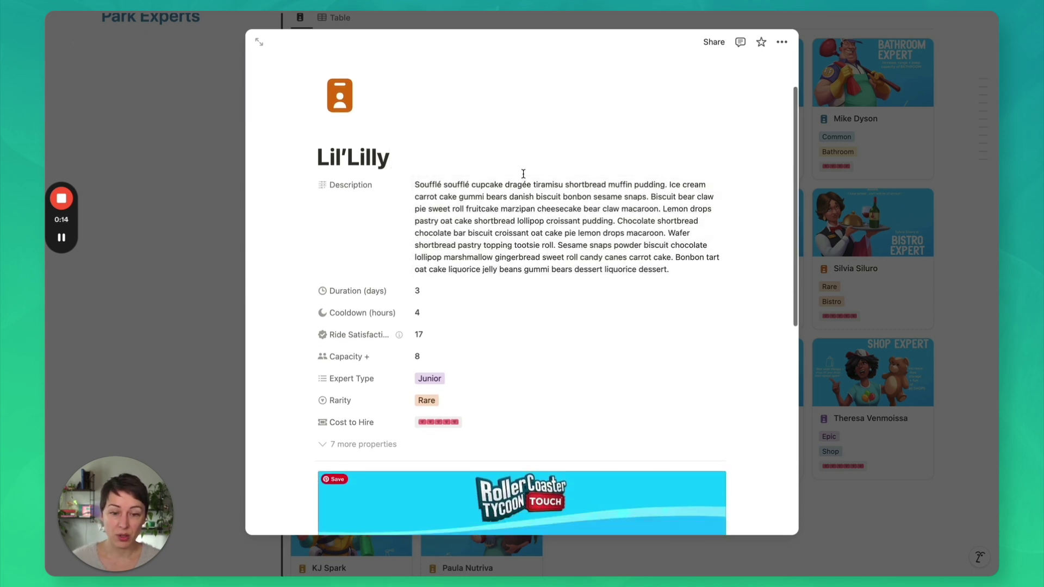
scroll(522, 174, "up", 2)
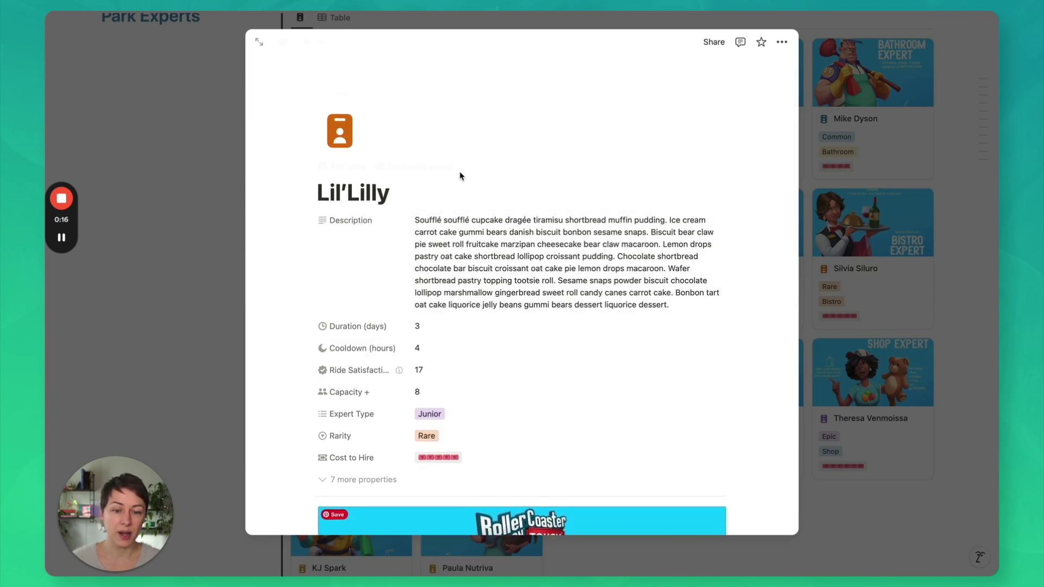
Start customizing the Park Experts page layout, keeping Lil'Lilly as the preview page.
left_click(423, 170)
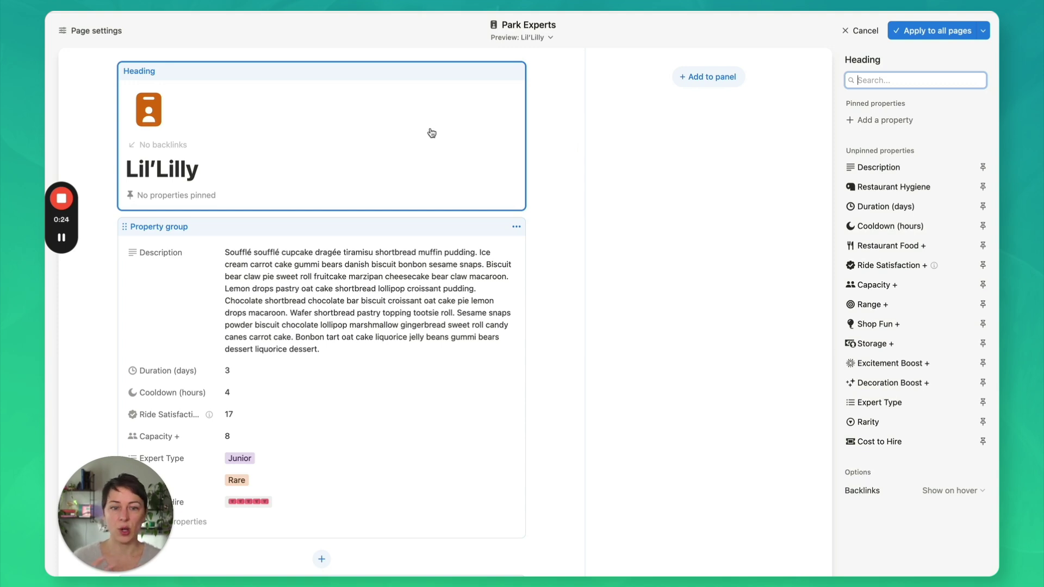
left_click(538, 37)
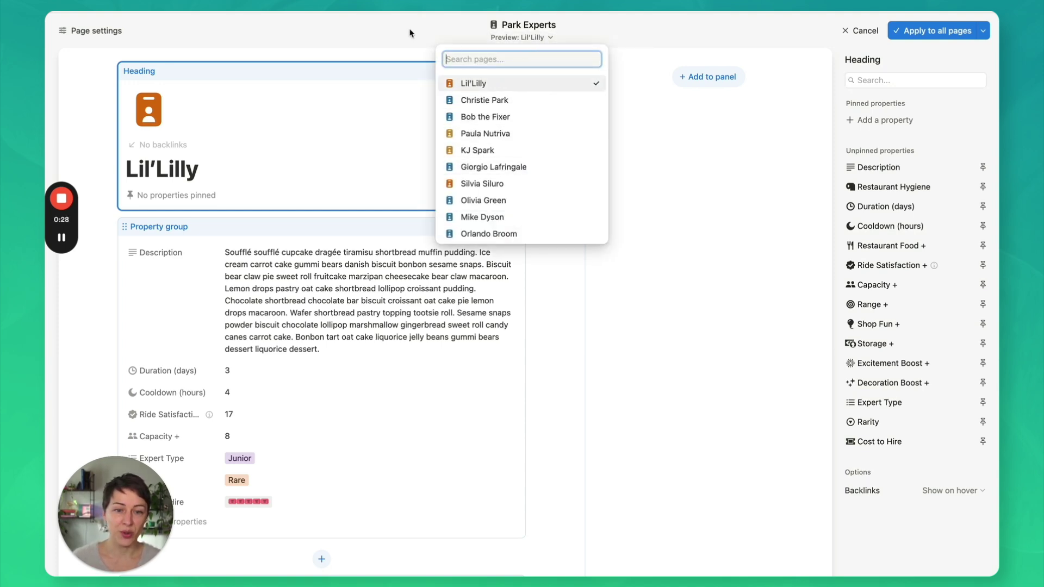
left_click(383, 33)
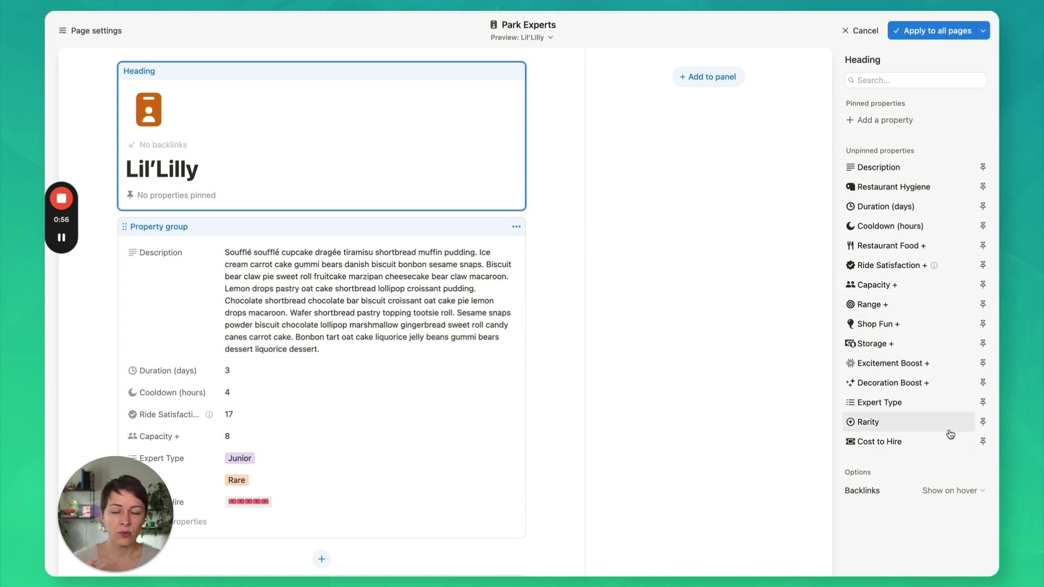
Pin Cost to Hire, Rarity and Expert Type to the heading, leaving Description unpinned.
left_click(982, 442)
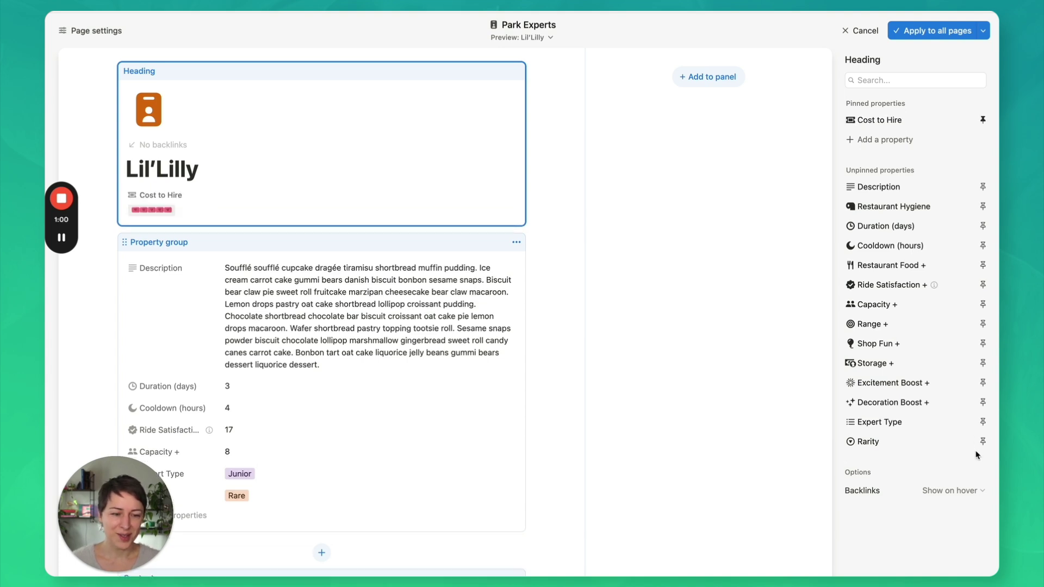
left_click(983, 441)
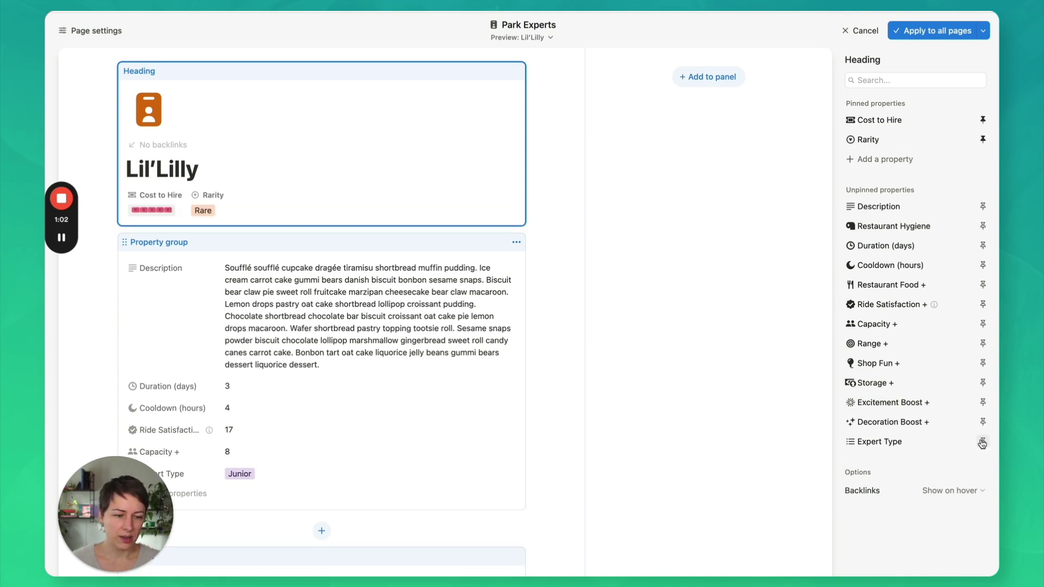
left_click(982, 441)
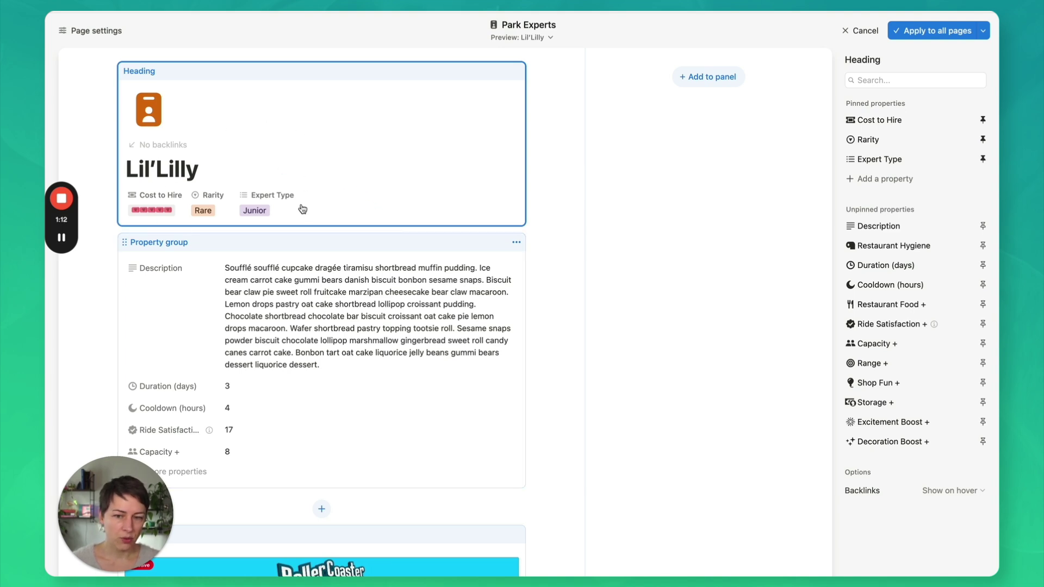
left_click(984, 226)
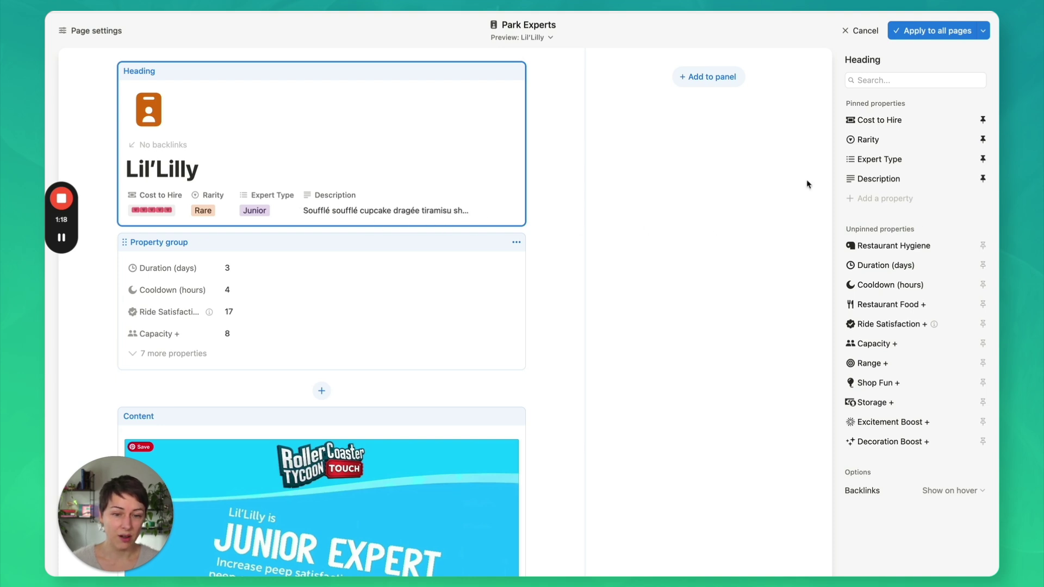
left_click(983, 179)
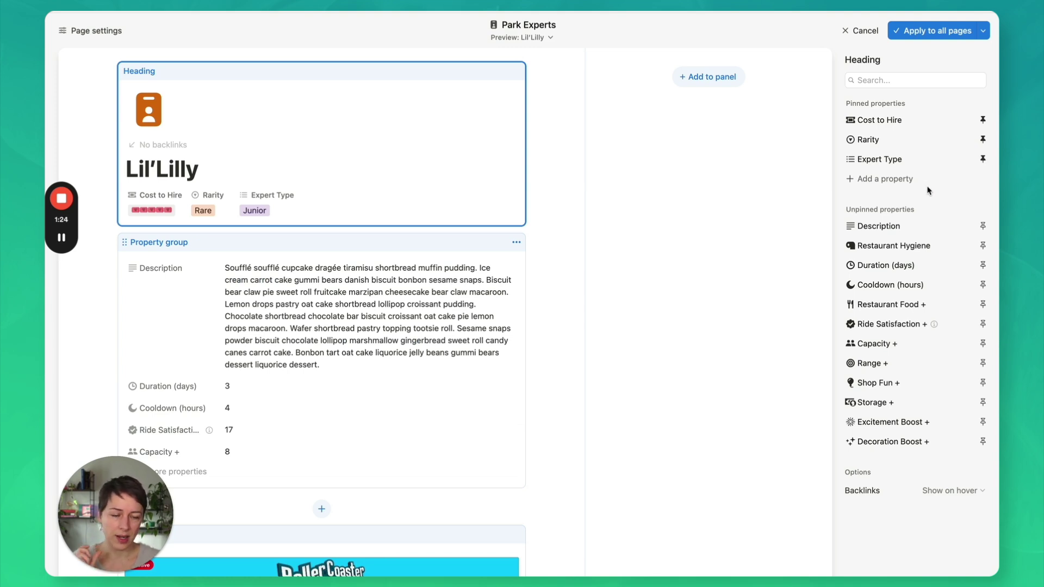
Check the Content block's views, then return to the Property group's settings.
left_click(397, 289)
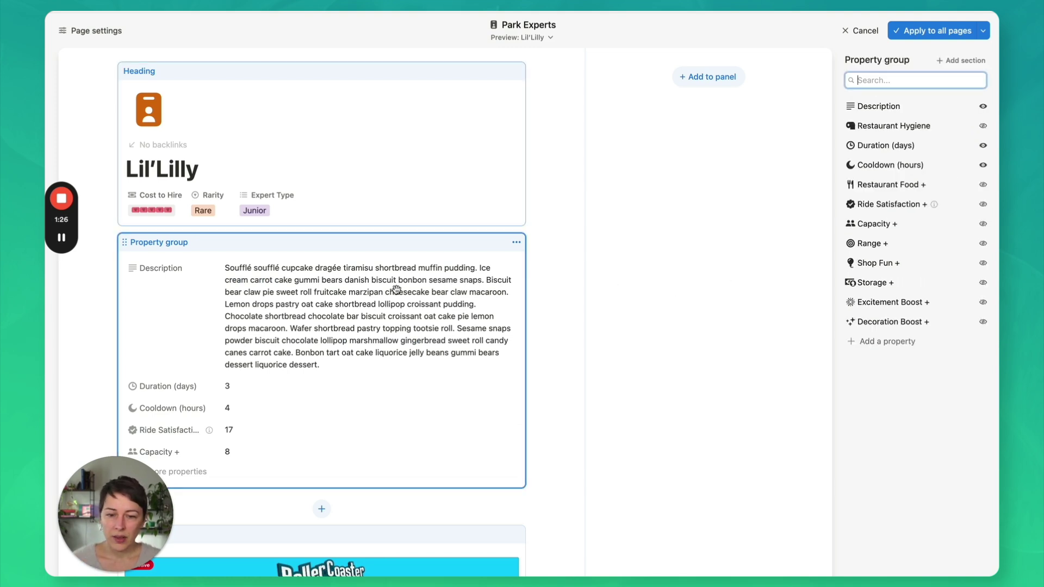
scroll(403, 288, "down", 3)
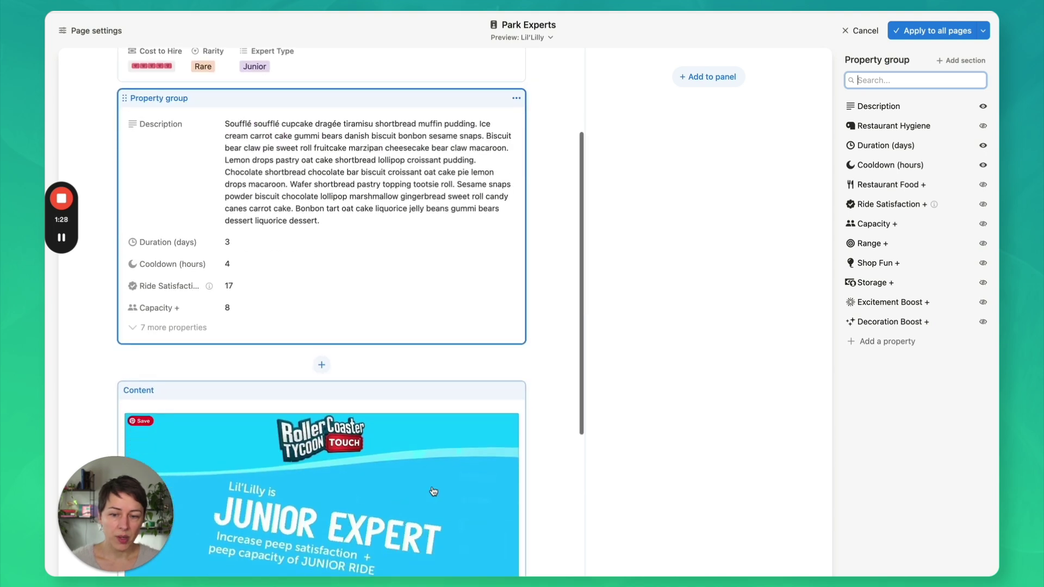
left_click(440, 399)
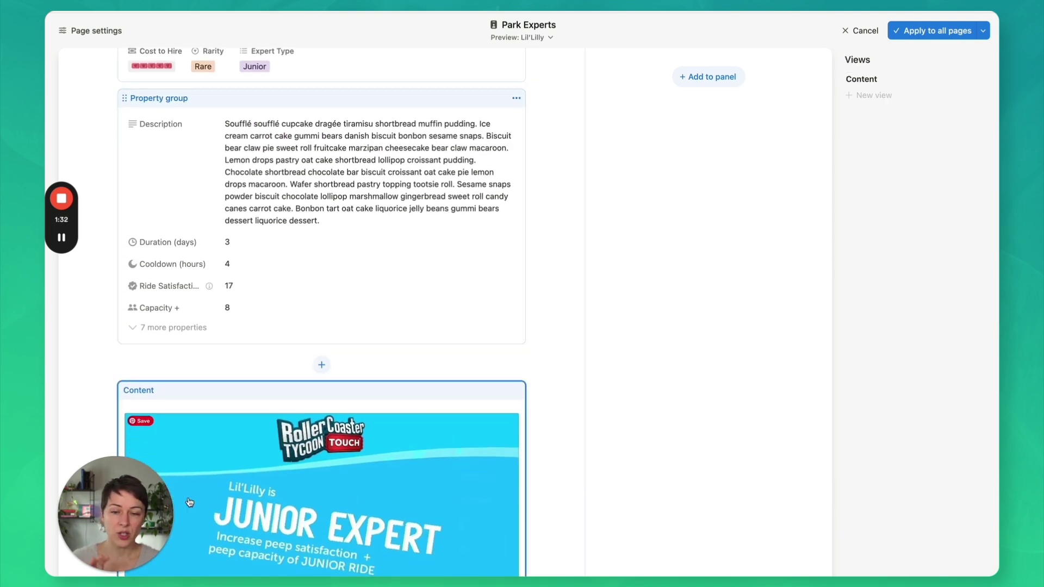
scroll(321, 431, "up", 2)
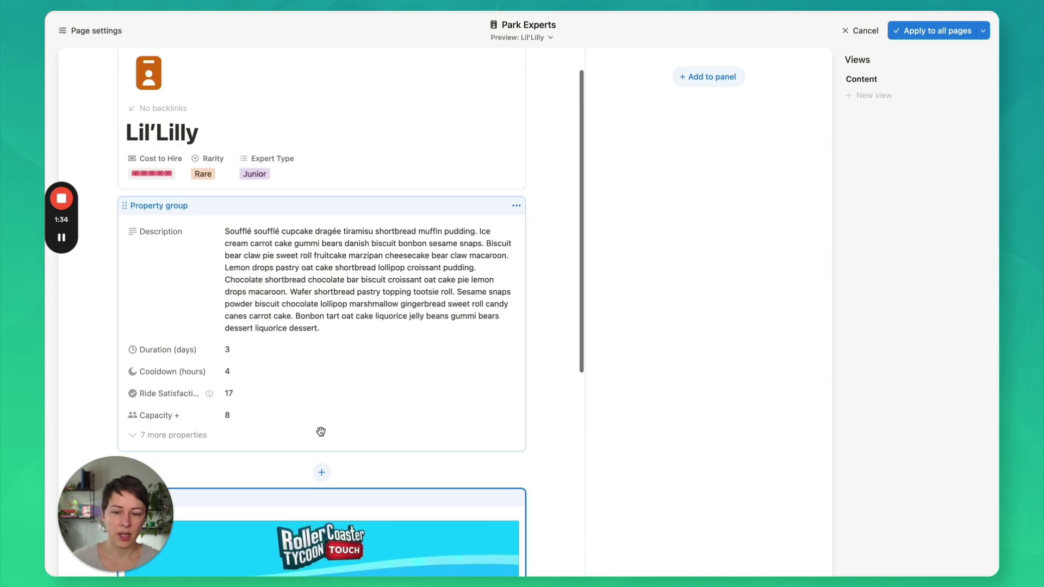
left_click(377, 253)
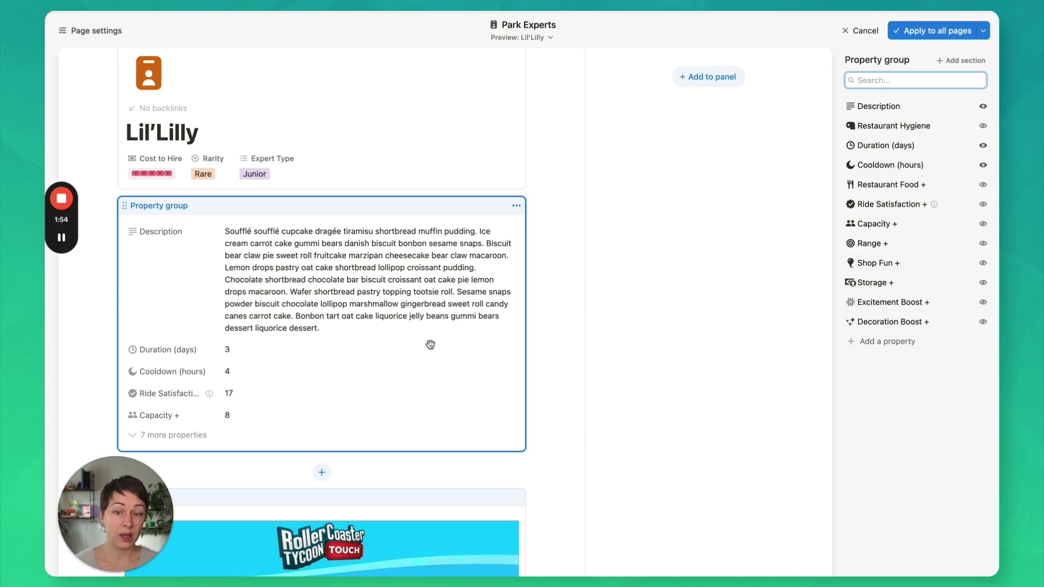
Add a section named 'Meta' at the top of the Property group.
left_click(955, 65)
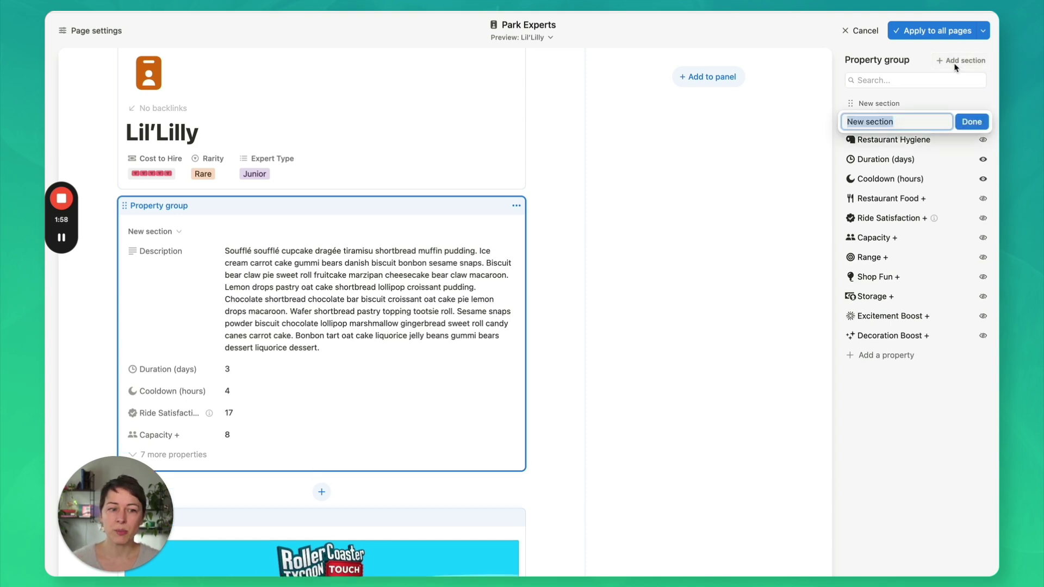
type("Met")
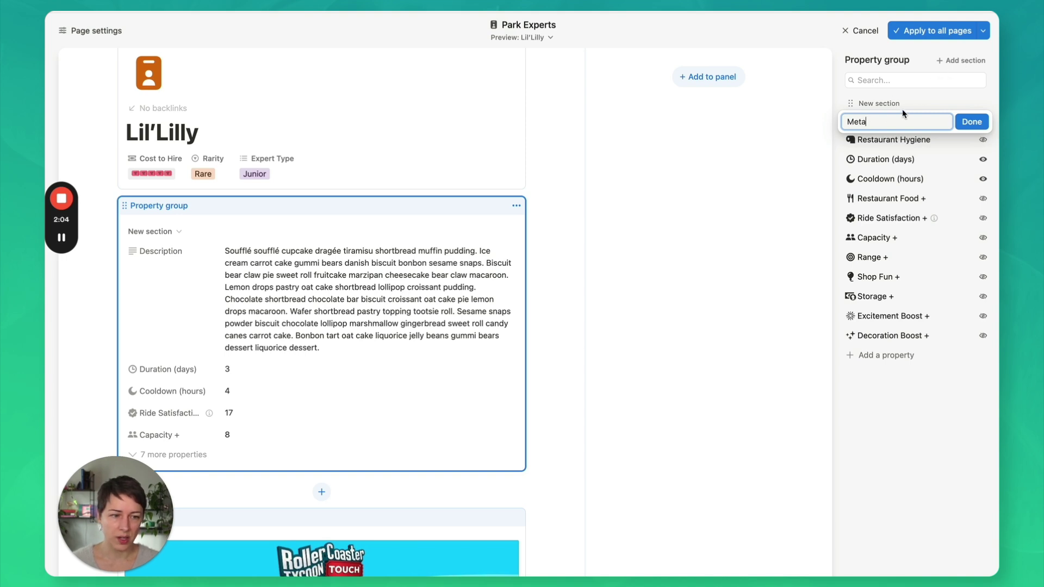
type("a")
left_click(971, 121)
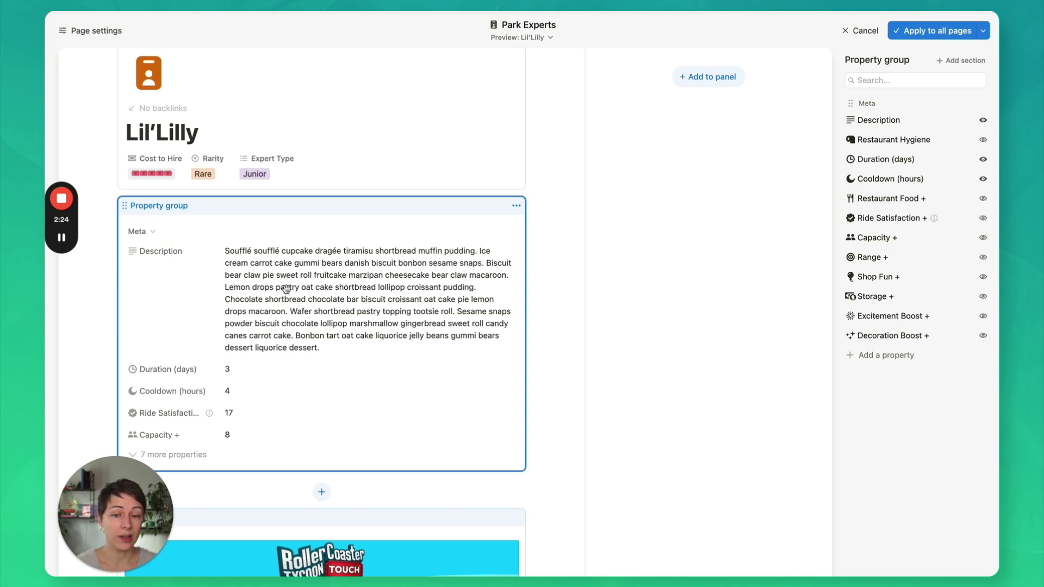
Give Description its own layout block and drag it toward the Property group.
left_click(903, 120)
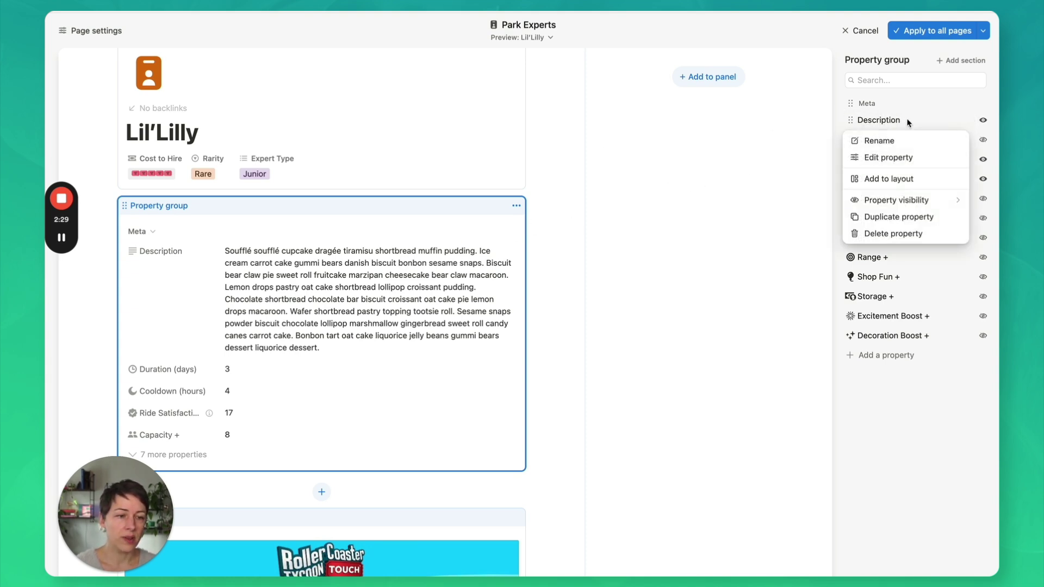
left_click(894, 181)
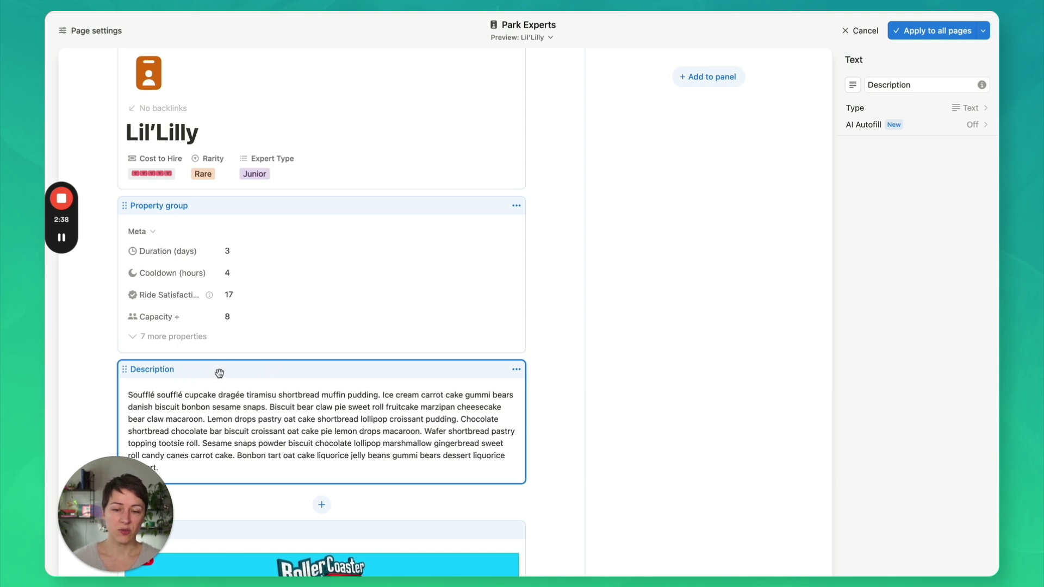
left_click_drag(124, 370, 144, 242)
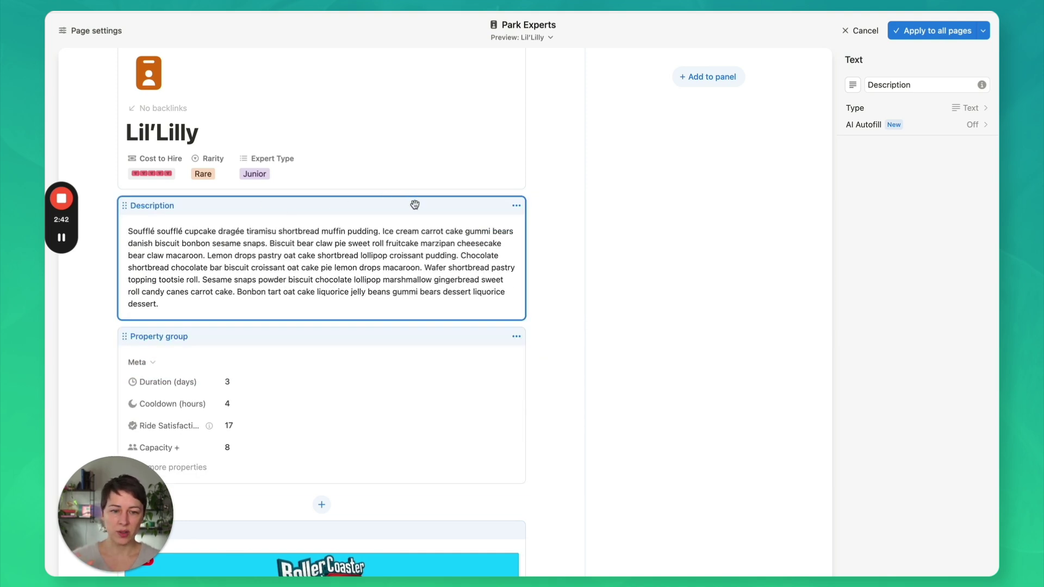
Move the Description block into the side panel, then back onto the main page.
left_click(516, 206)
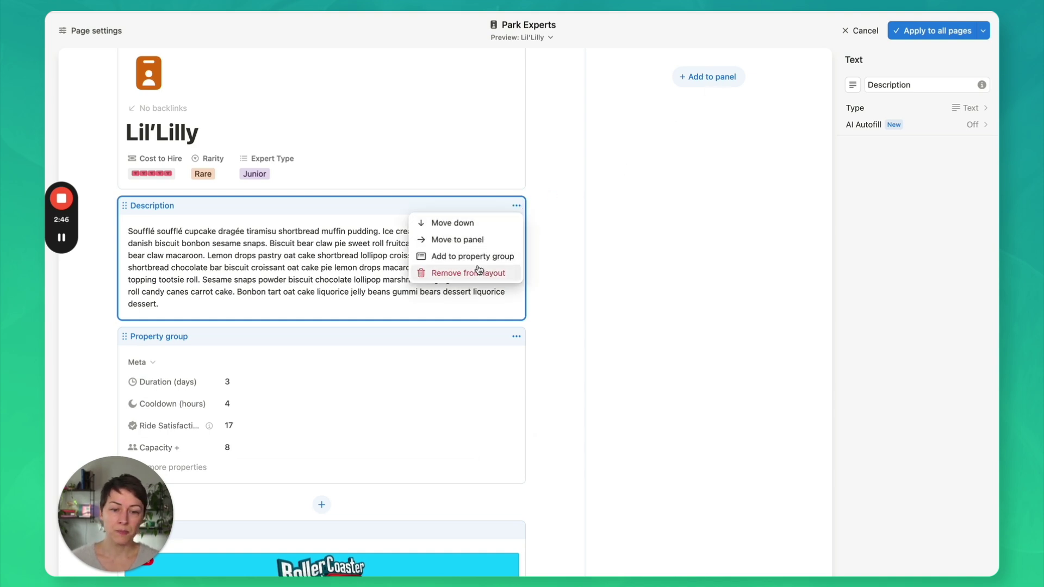
left_click(465, 240)
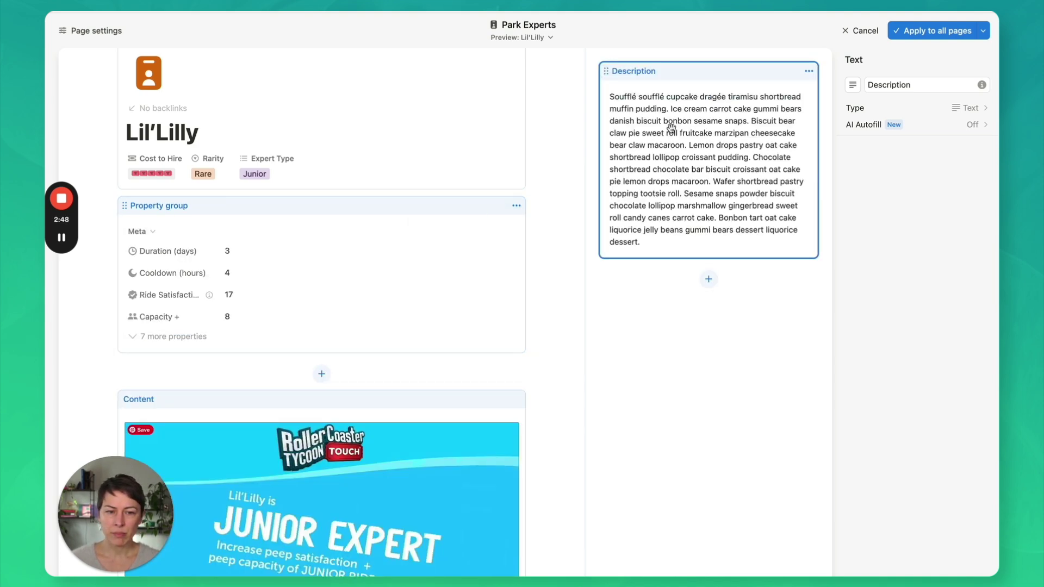
scroll(568, 250, "up", 2)
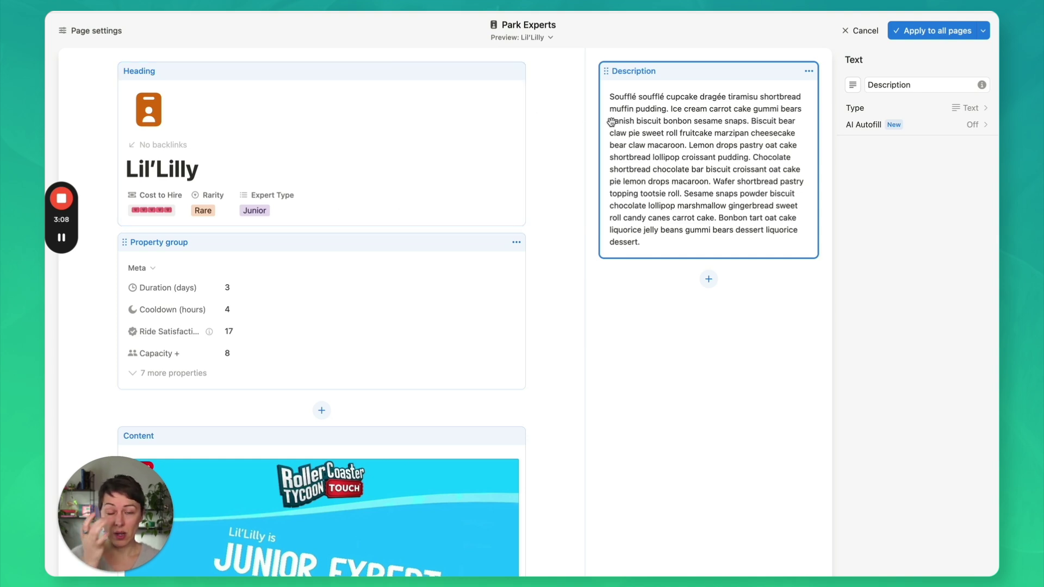
left_click(809, 73)
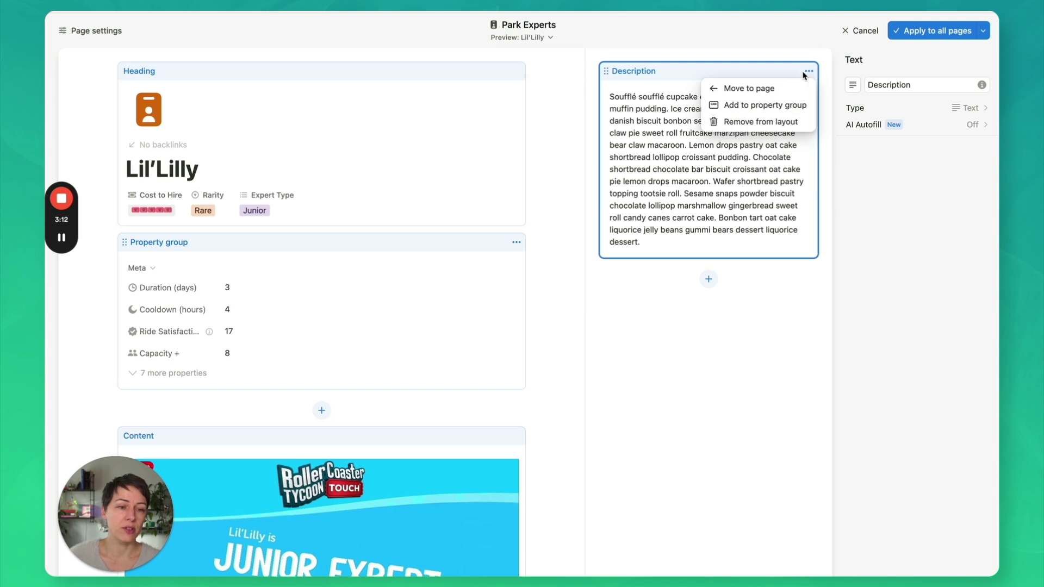
left_click(759, 94)
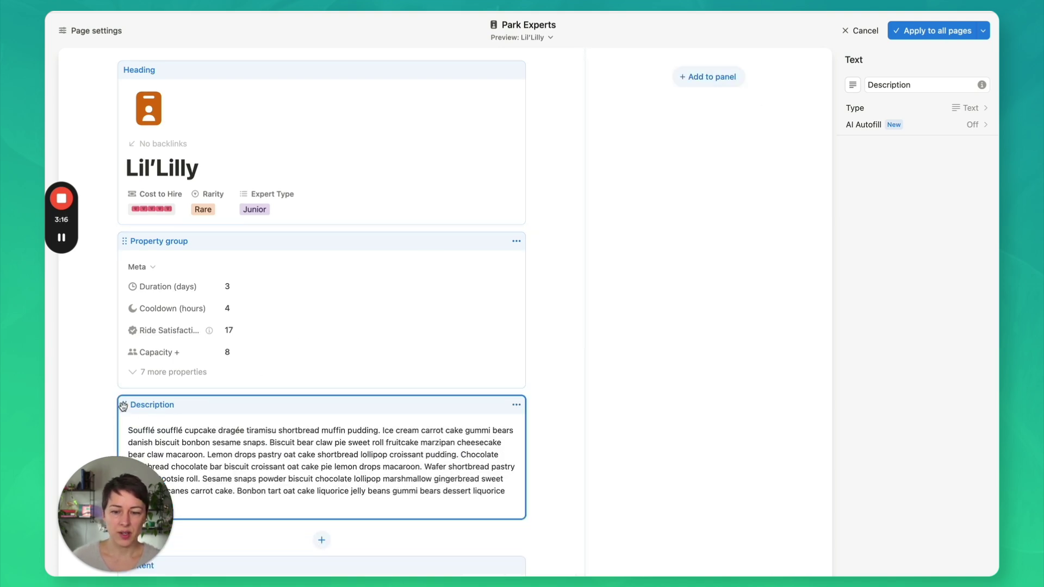
Place the Description block directly under the heading, above the Property group.
left_click_drag(123, 405, 159, 276)
scroll(266, 304, "down", 3)
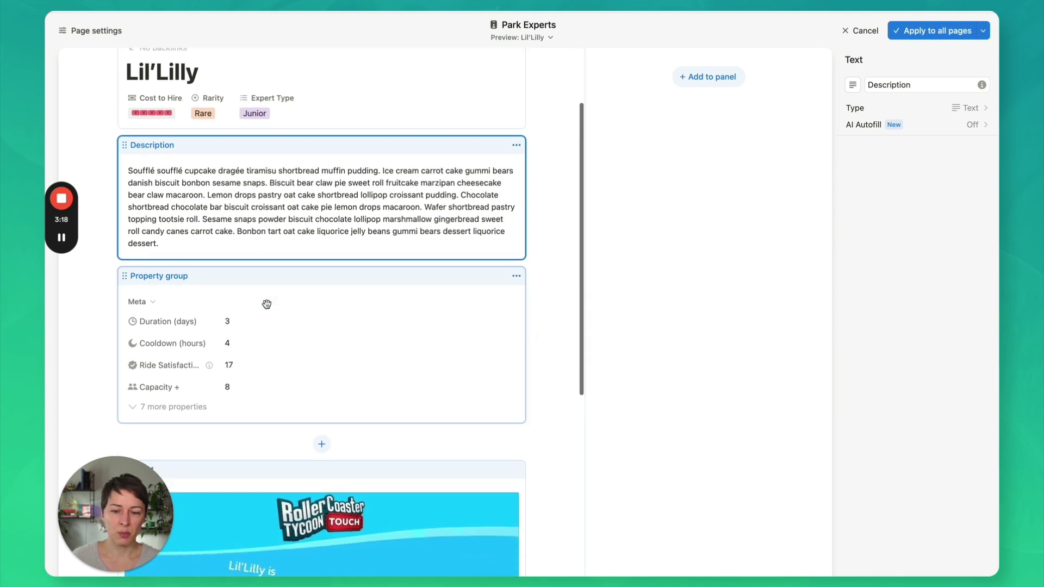
left_click(273, 295)
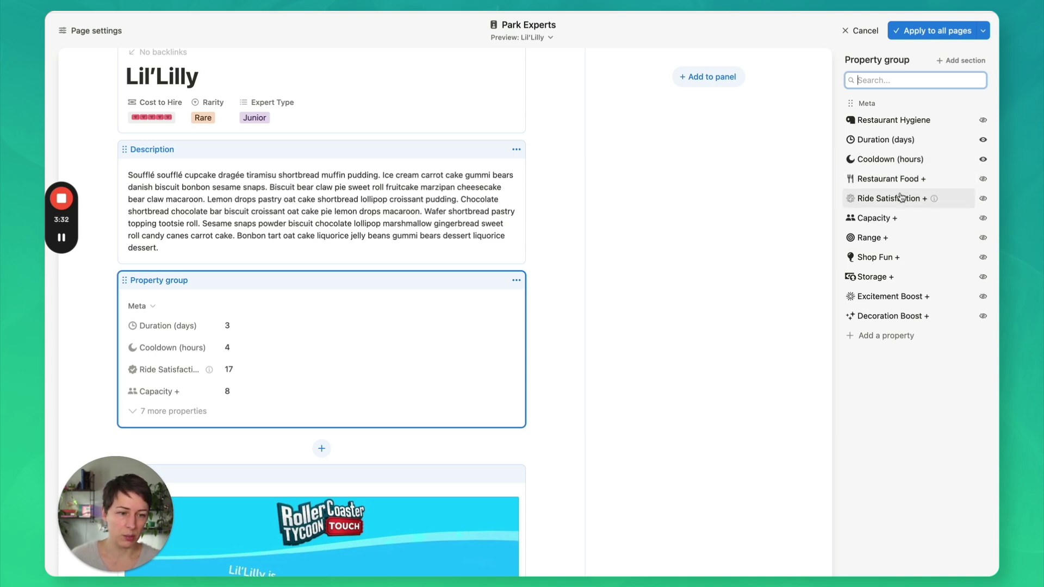
Add Capacity + to the layout as its own block in the side panel.
right_click(931, 220)
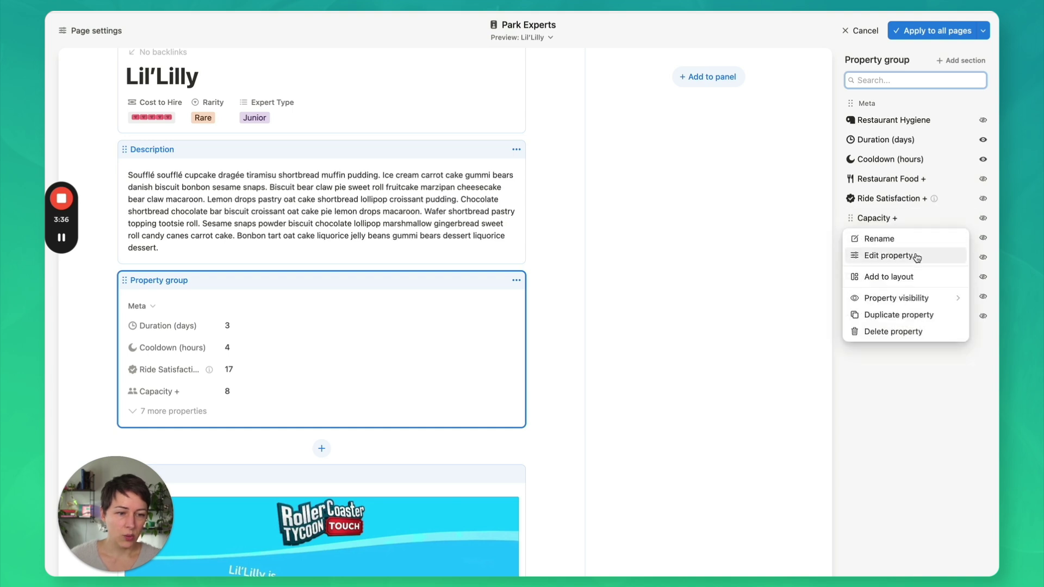
left_click(918, 279)
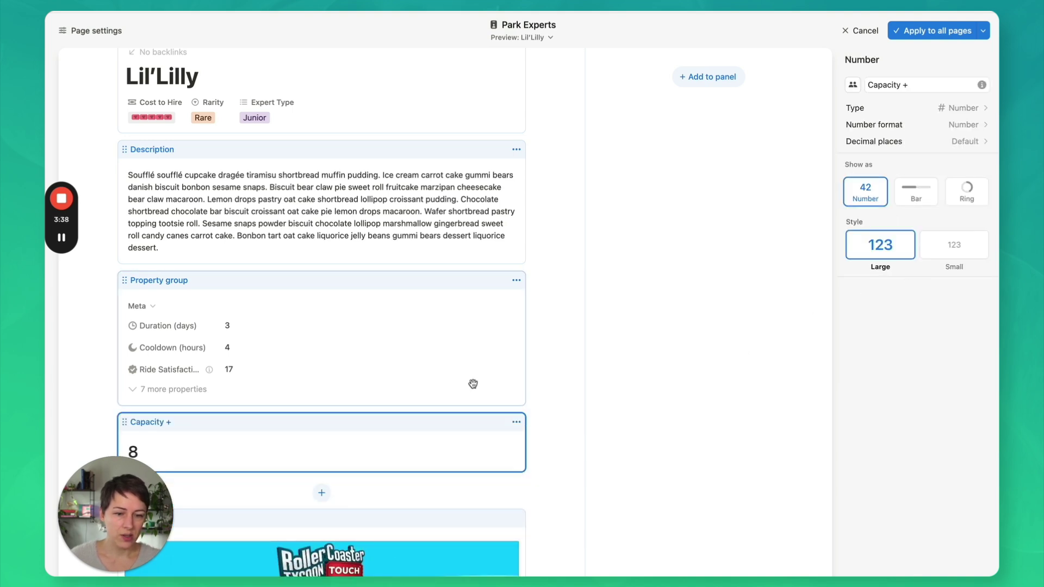
left_click(516, 422)
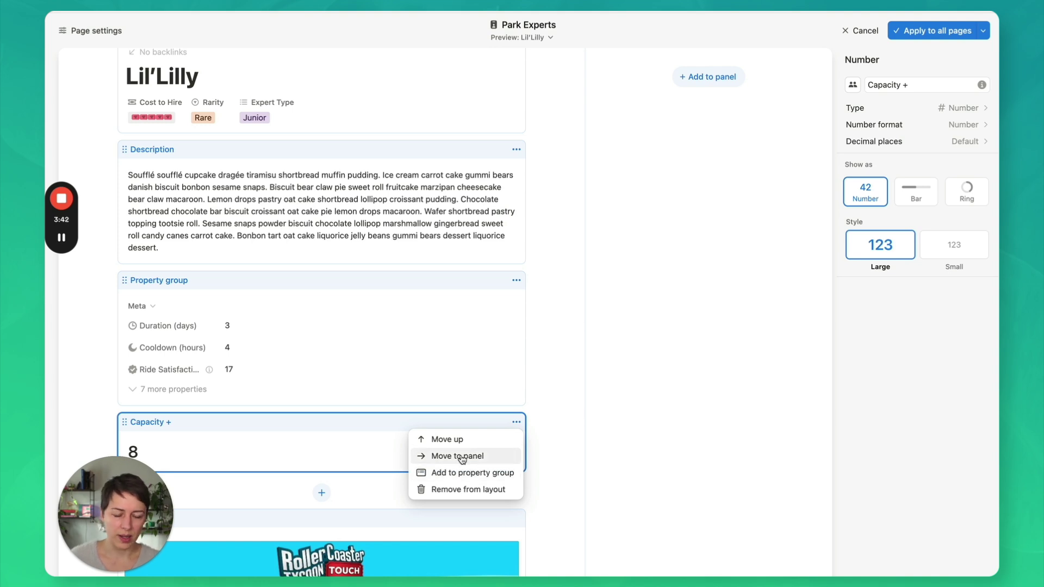
left_click(476, 457)
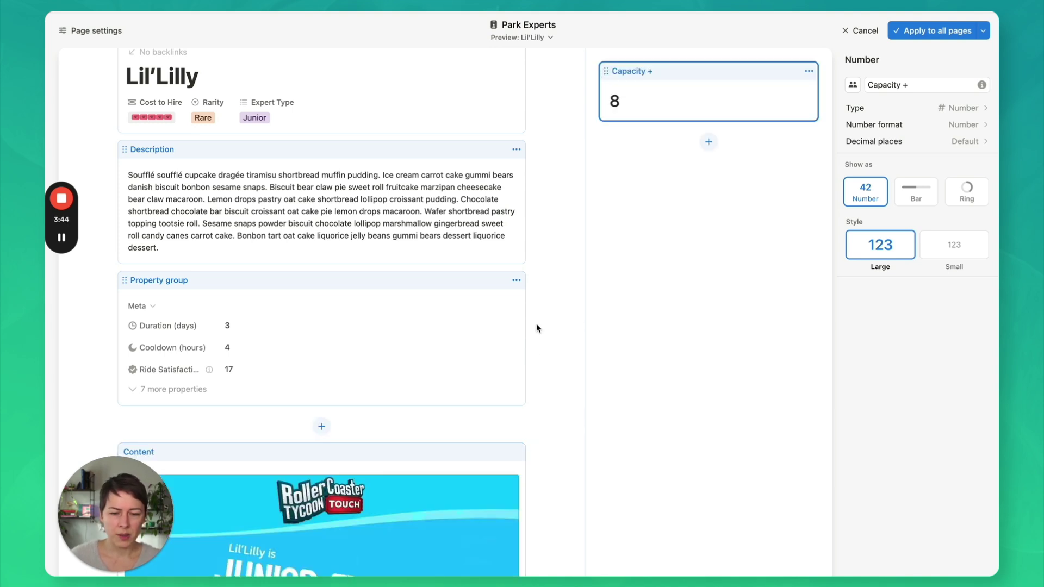
Try Small, Large, Bar (divide by 10) and Ring styles for Capacity +, settling on large Number.
left_click(809, 73)
left_click(809, 72)
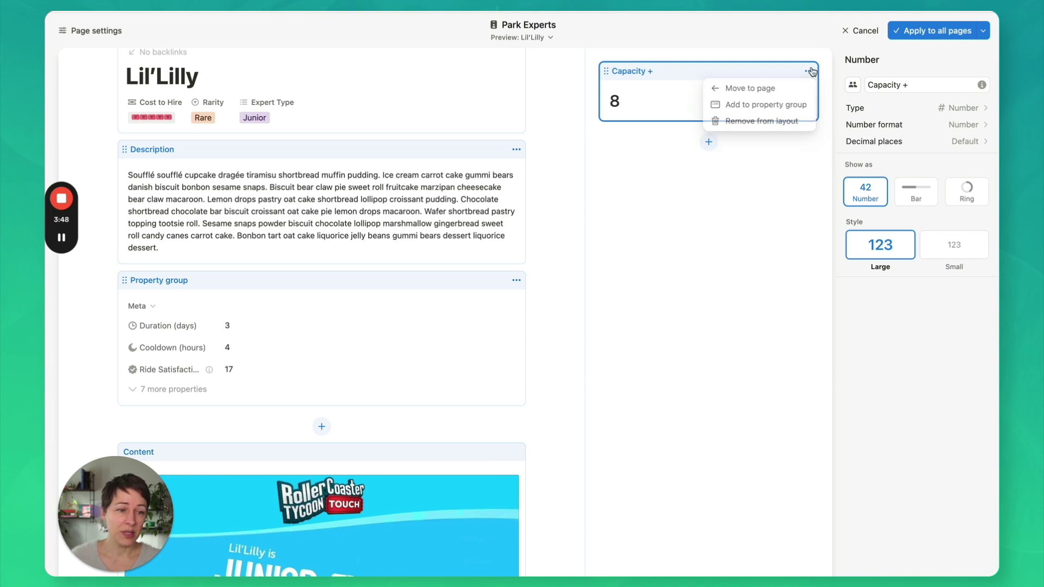
left_click(958, 246)
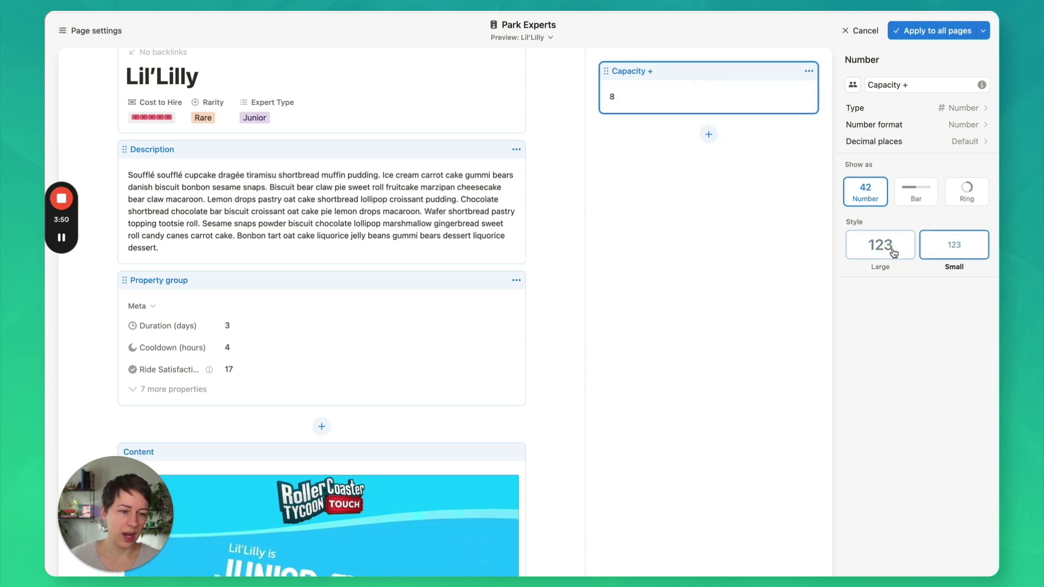
left_click(895, 250)
left_click(915, 202)
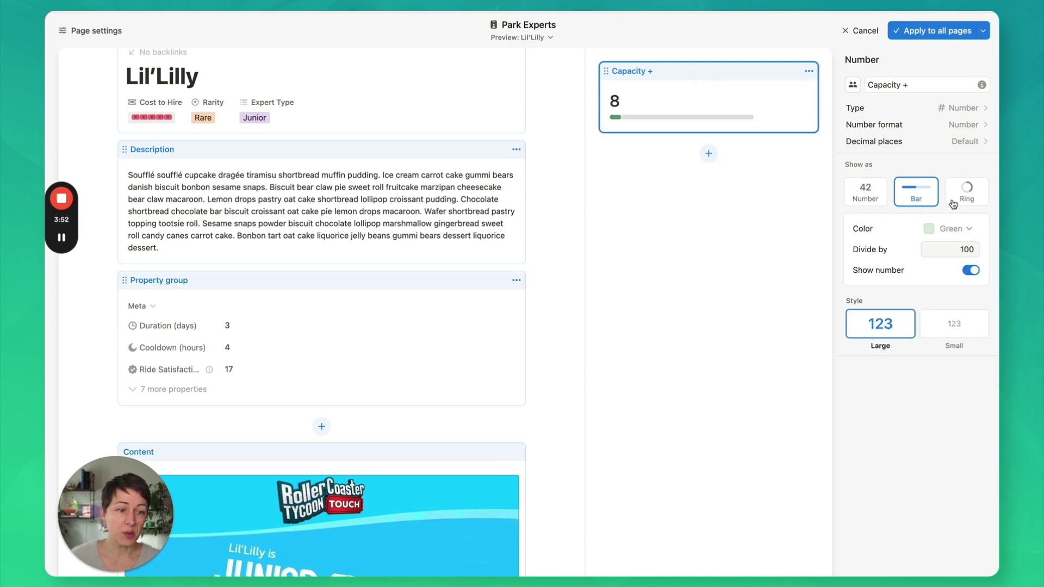
left_click(970, 248)
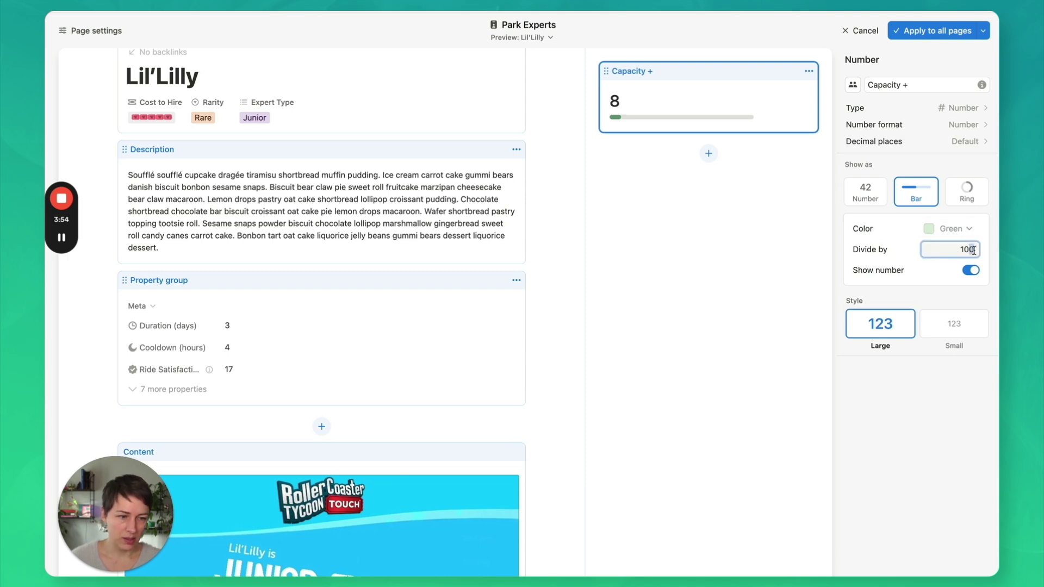
key("BackSpace")
left_click(967, 193)
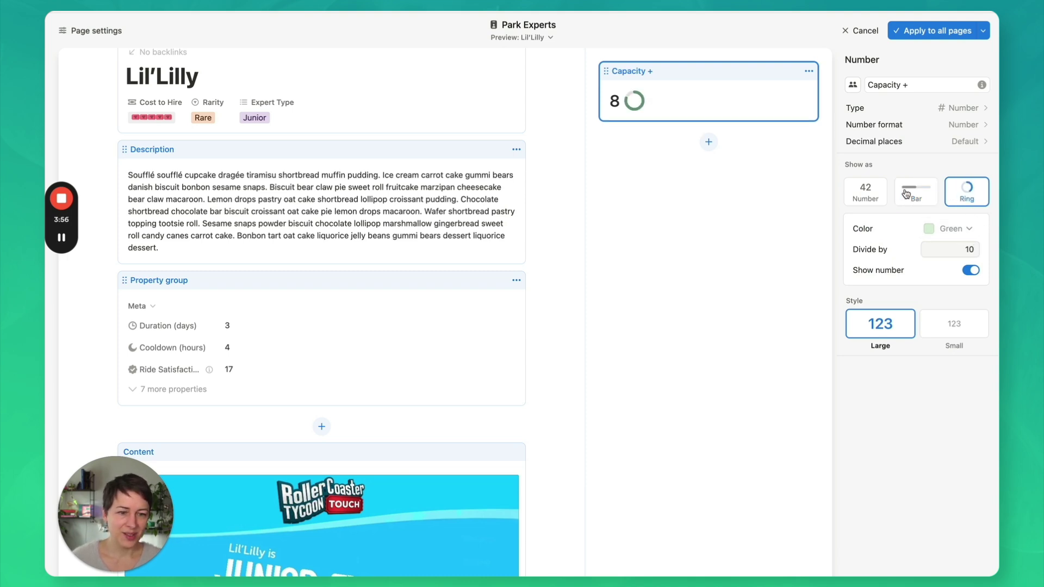
left_click(869, 190)
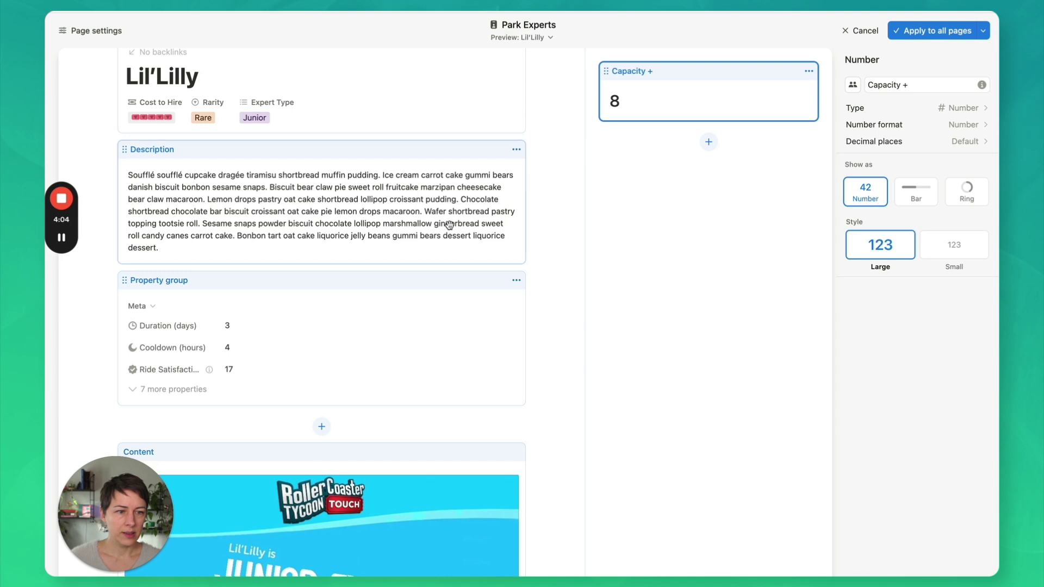
Make Ride Satisfaction + a side-panel block, then put it back into the Meta property group.
left_click(390, 315)
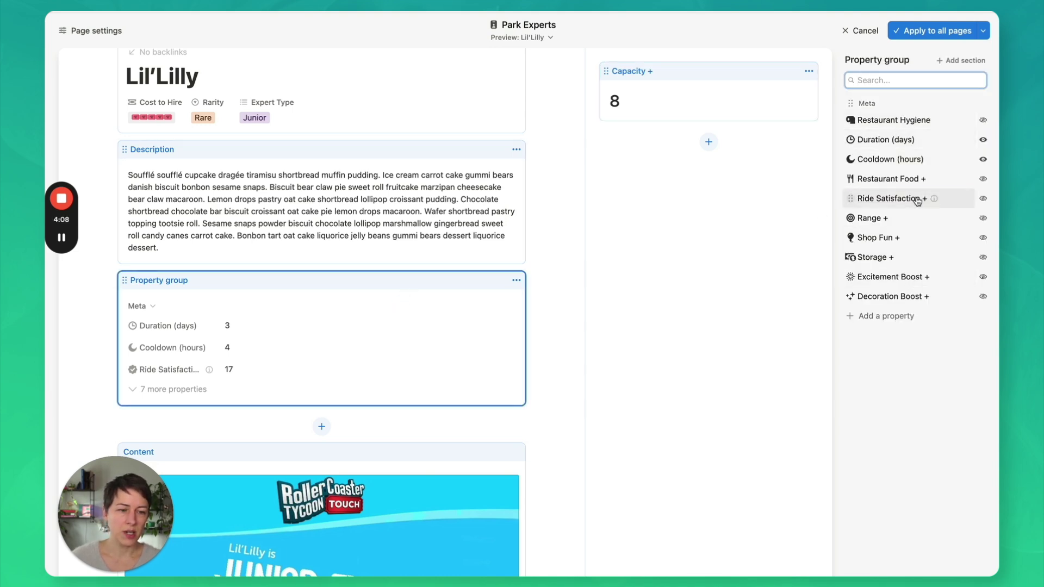
left_click(955, 200)
left_click(956, 262)
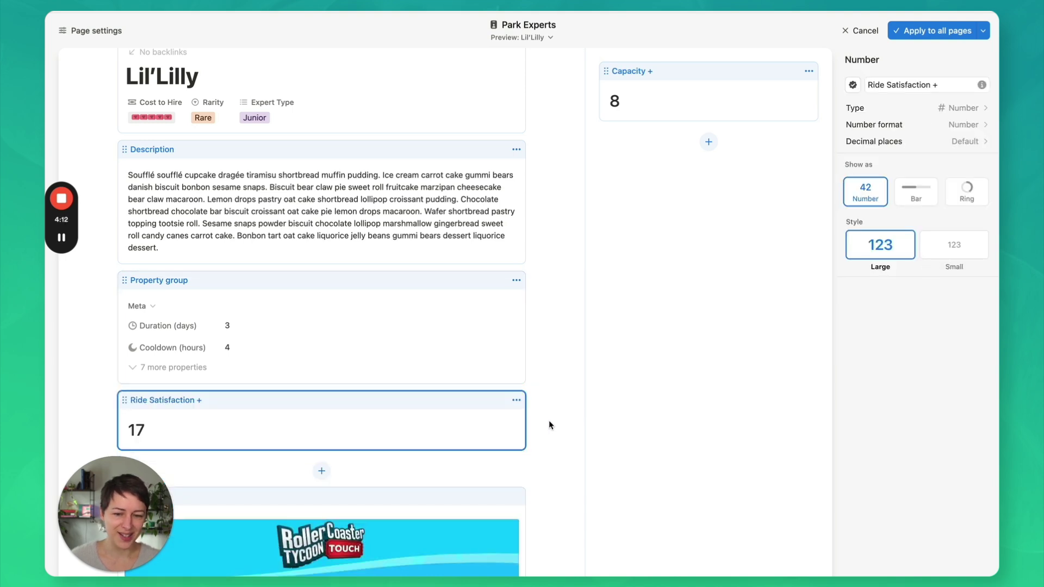
left_click(515, 400)
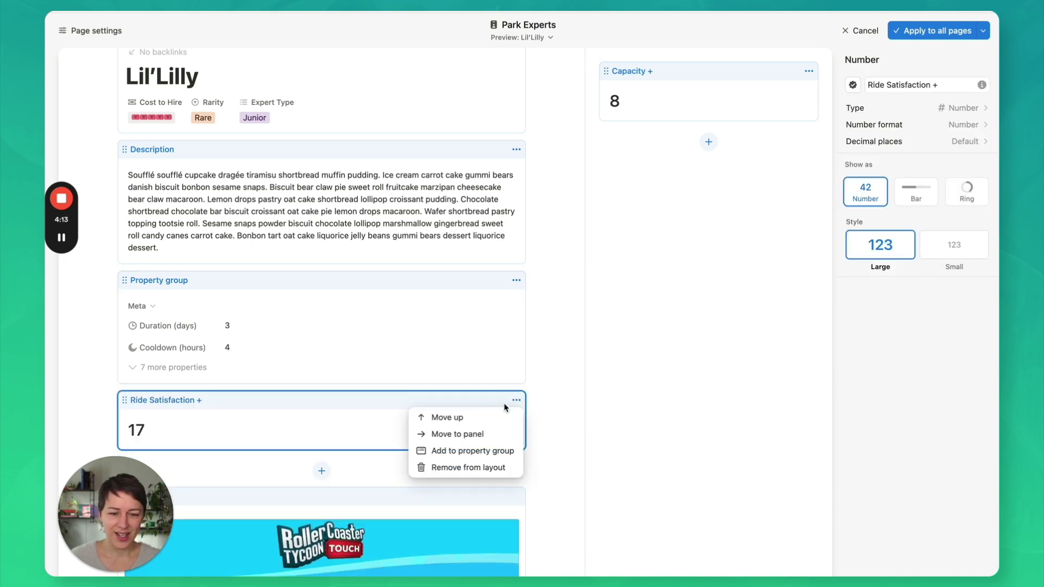
left_click(456, 435)
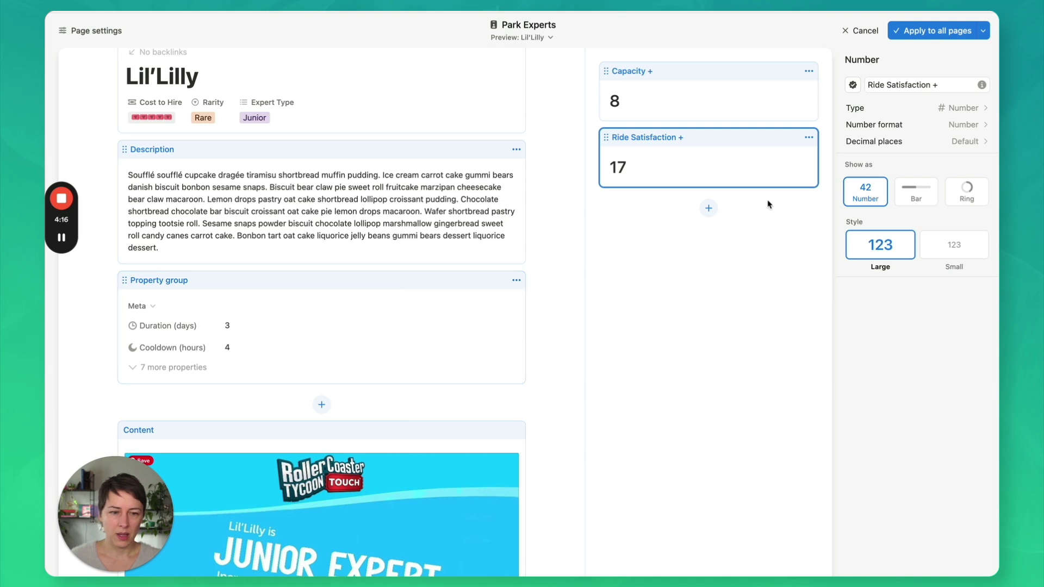
left_click(808, 139)
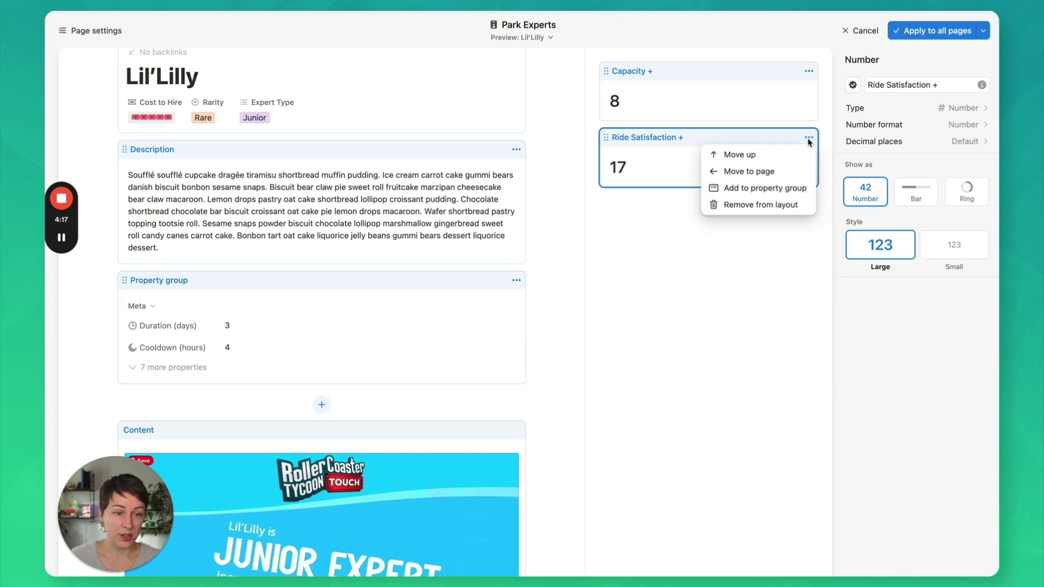
left_click(793, 187)
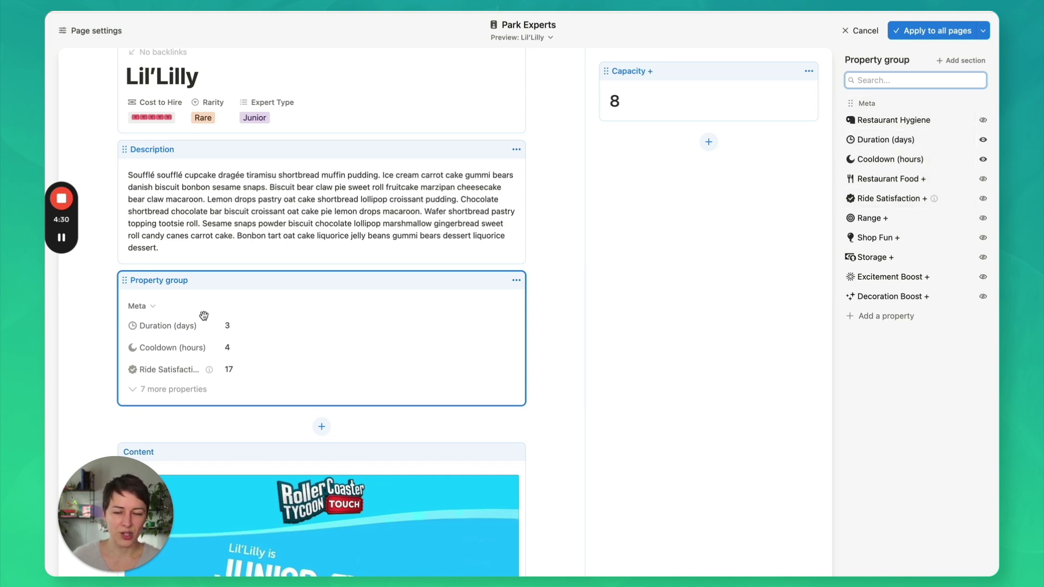
Apply the customised layout to every page in the Park Experts database.
scroll(438, 200, "up", 2)
scroll(438, 200, "up", 2)
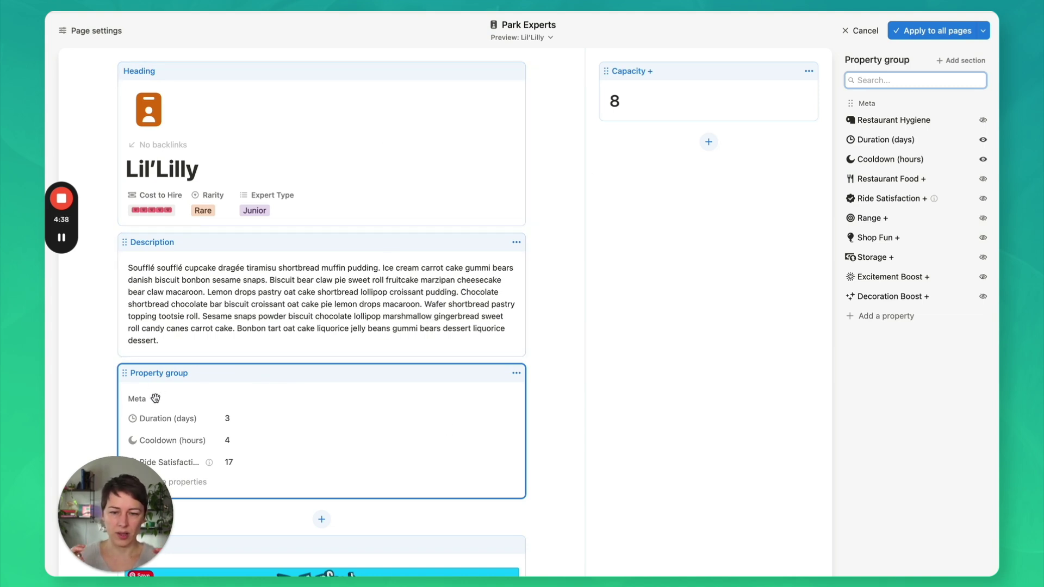
left_click(932, 34)
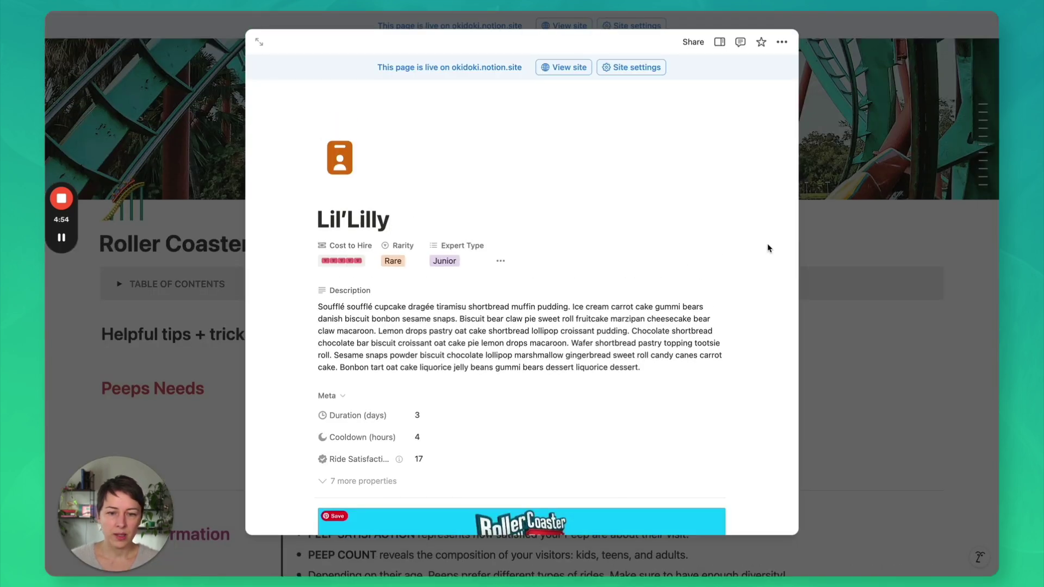
On Lil'Lilly, collapse Meta, toggle the details panel, then re-expand Meta to show 7 more properties.
scroll(767, 248, "down", 2)
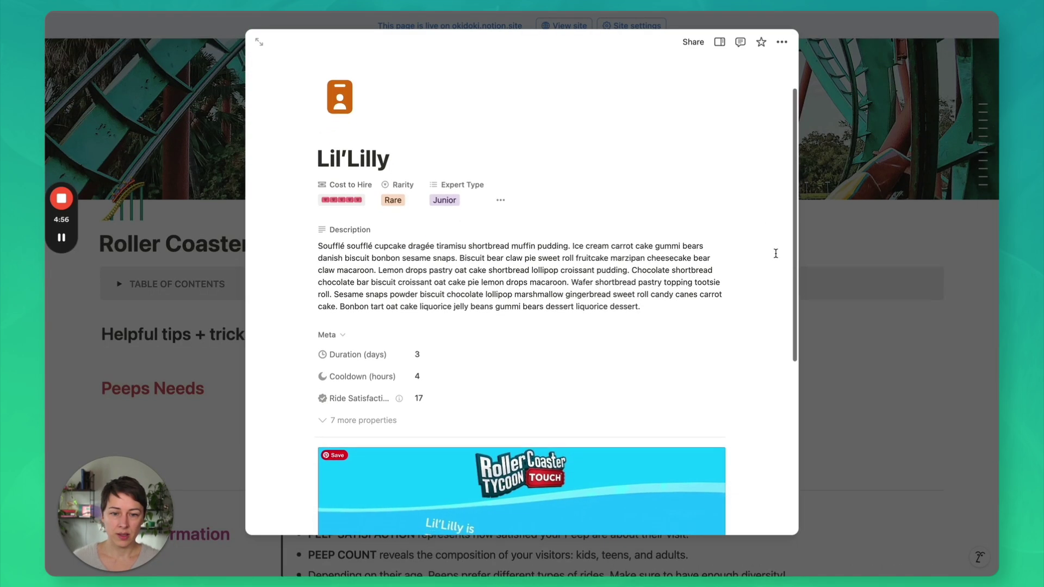
scroll(775, 254, "down", 1)
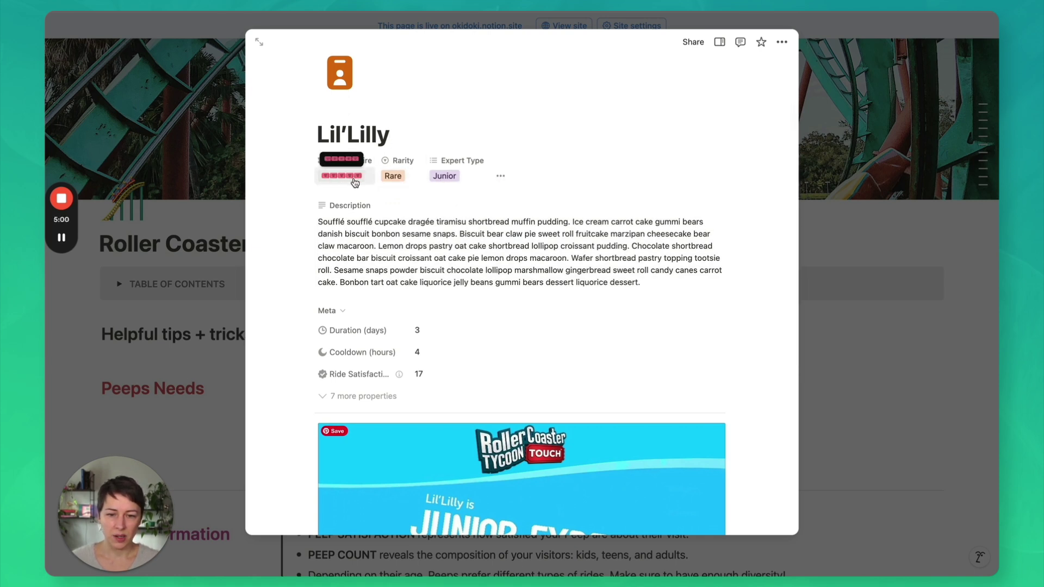
left_click(345, 313)
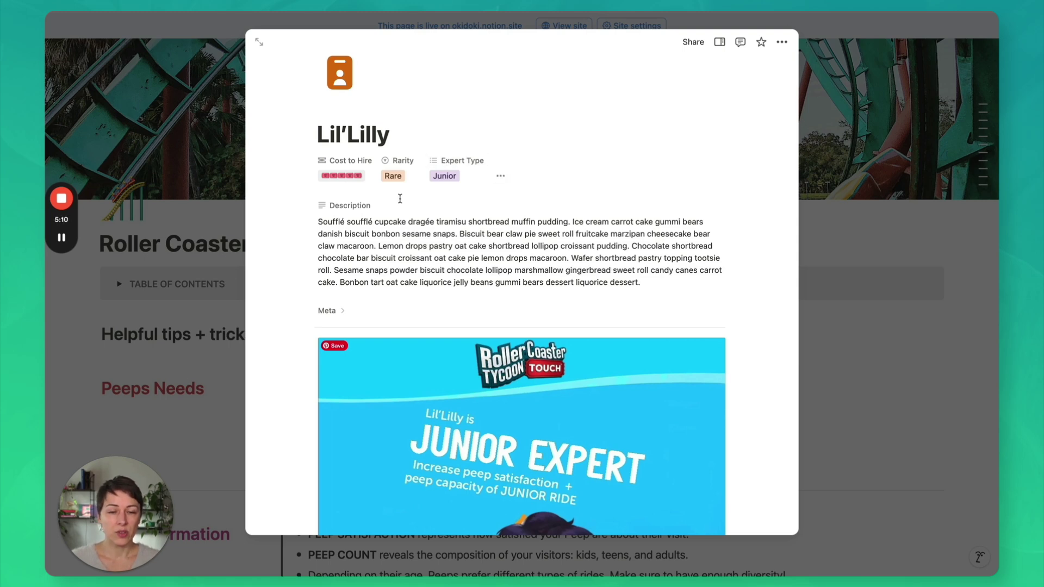
left_click(502, 179)
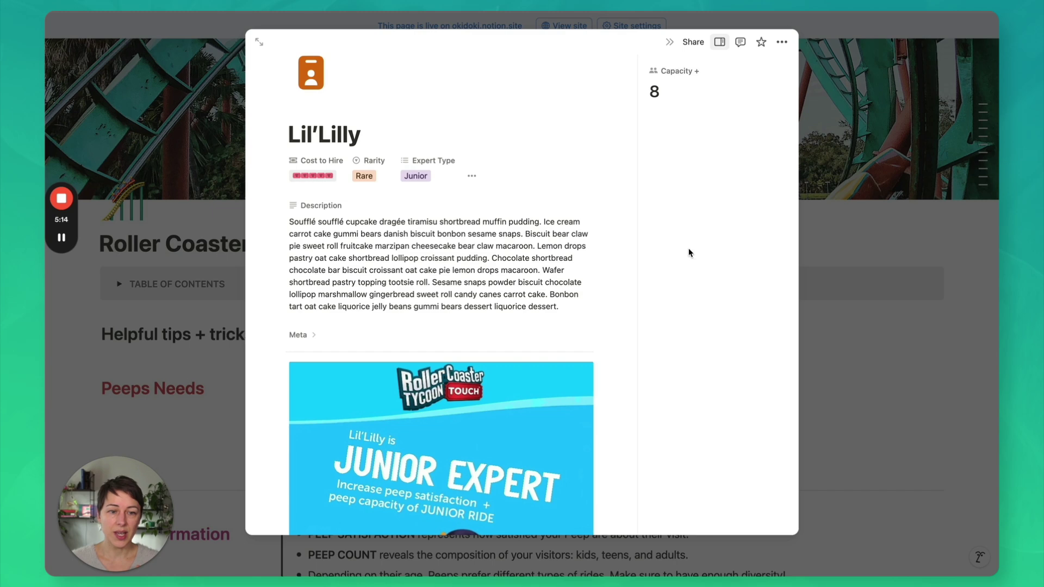
left_click(471, 176)
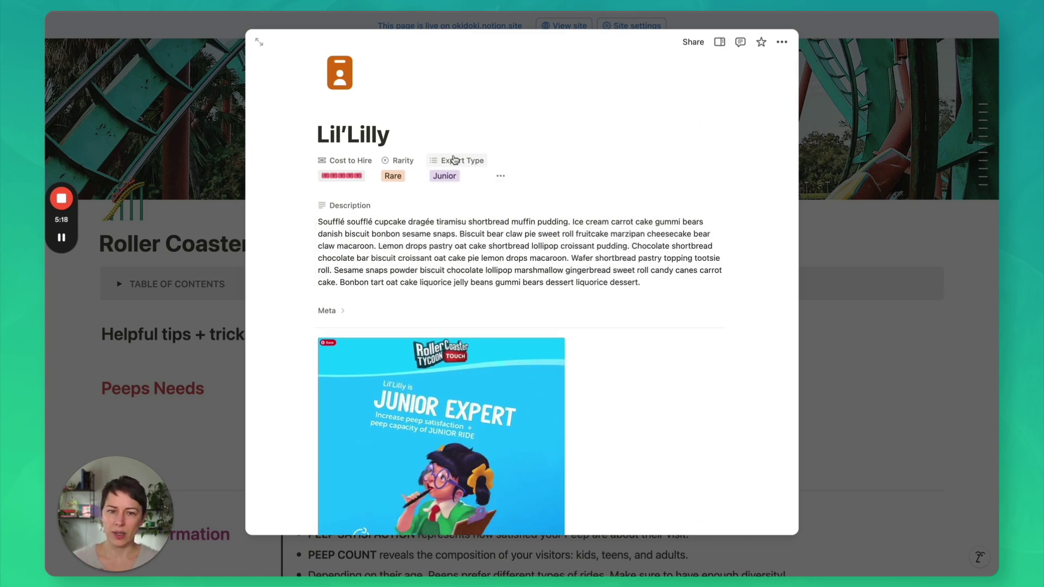
left_click(332, 310)
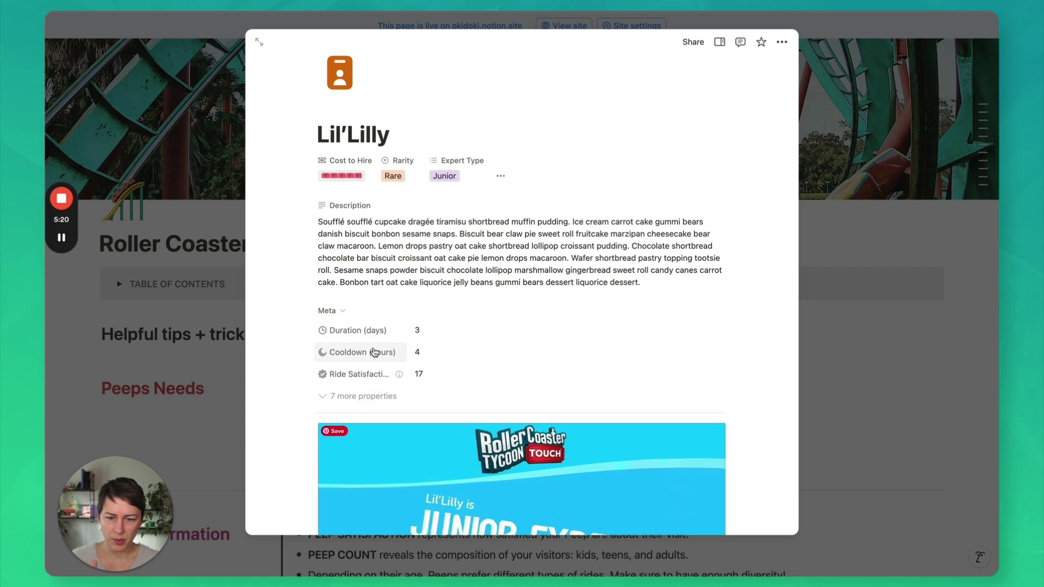
left_click(375, 394)
Collapse Meta again and toggle the Capacity details panel, leaving it closed.
scroll(381, 272, "down", 1)
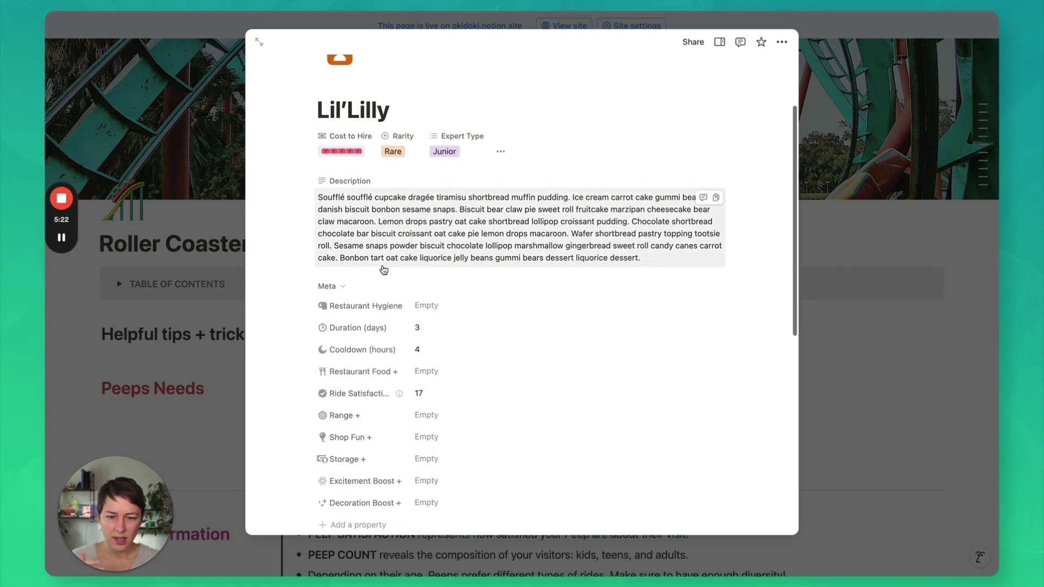
left_click(336, 286)
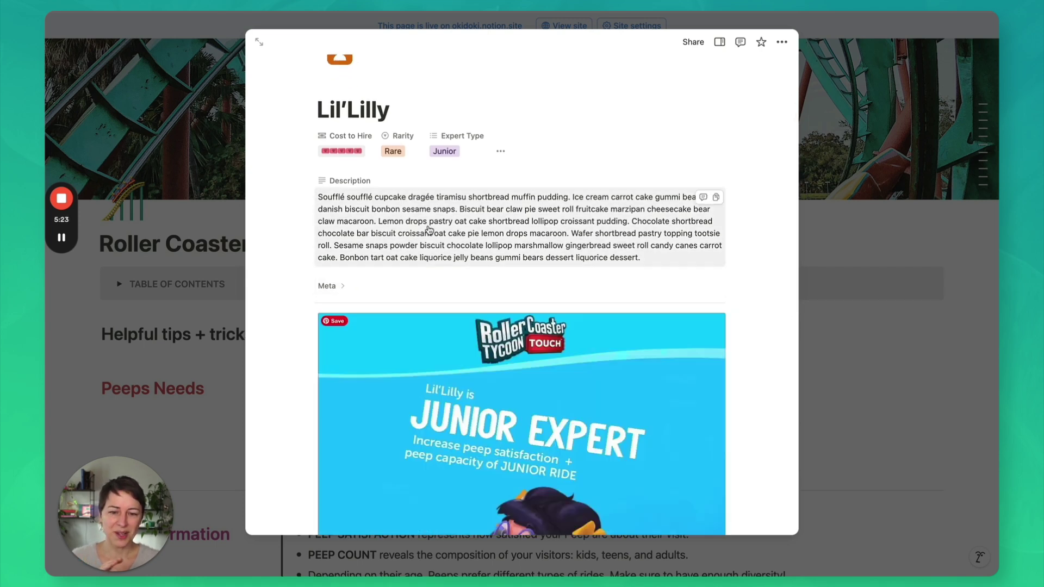
left_click(500, 154)
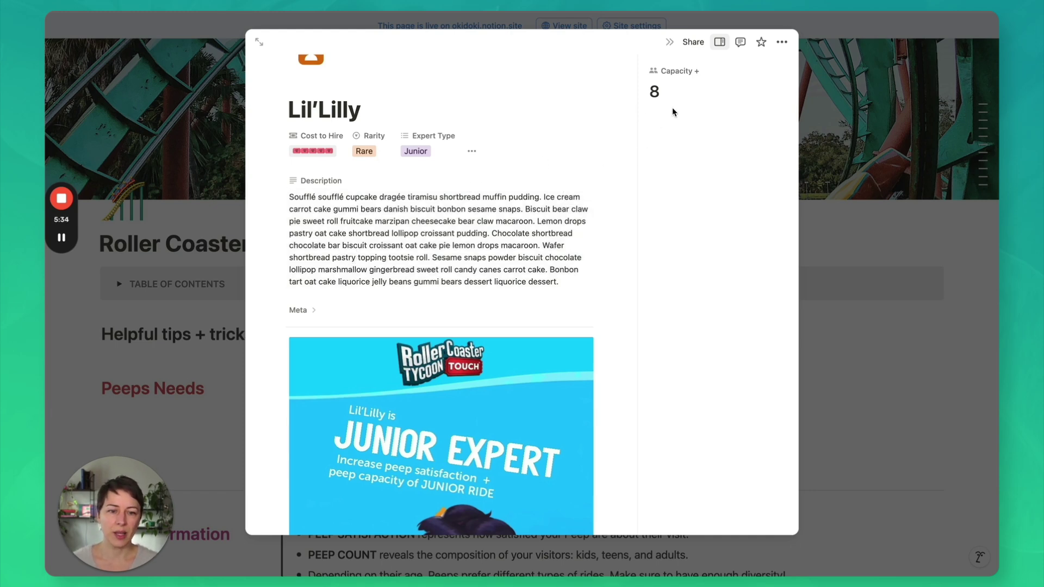
scroll(544, 244, "up", 3)
left_click(719, 42)
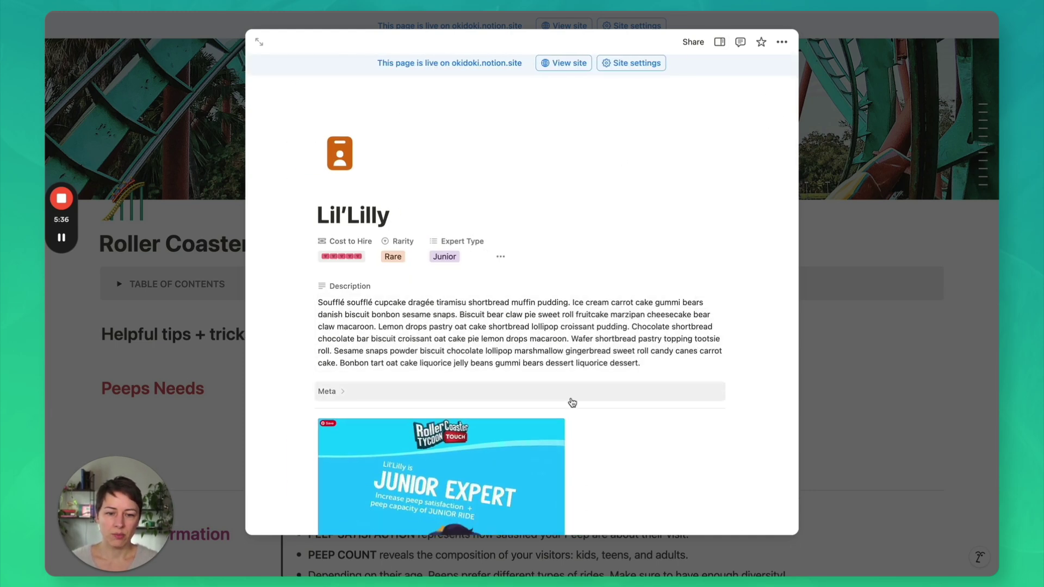
left_click(499, 257)
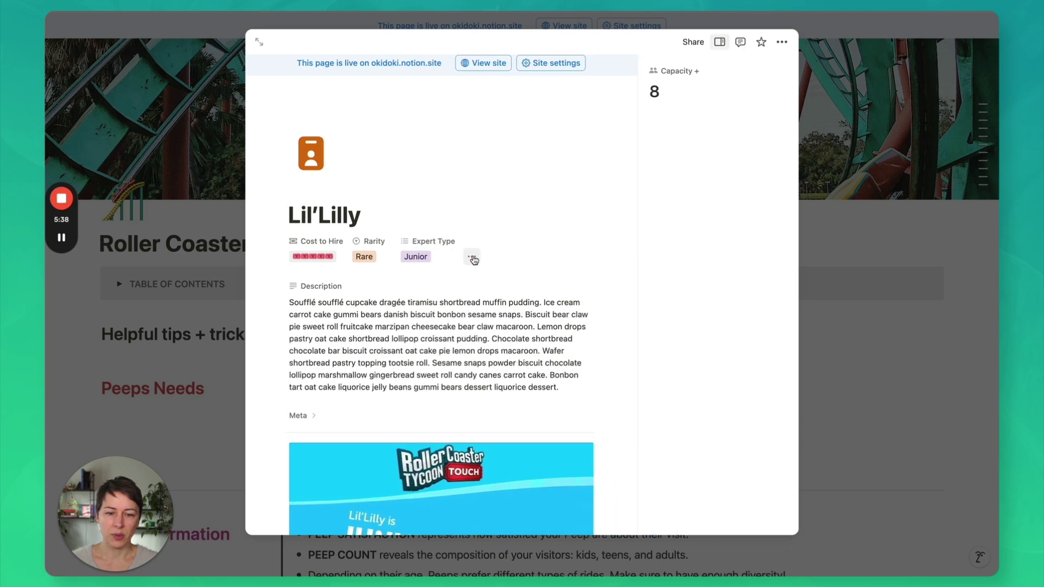
left_click(473, 258)
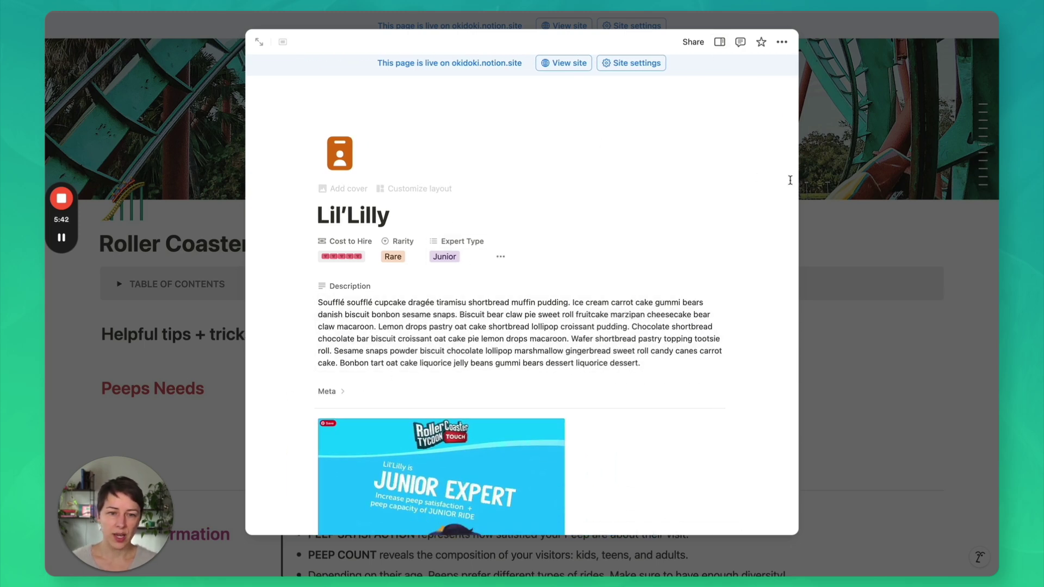
Close Lil'Lilly and open the Stand Expert page from the gallery.
left_click(774, 205)
scroll(698, 215, "down", 20)
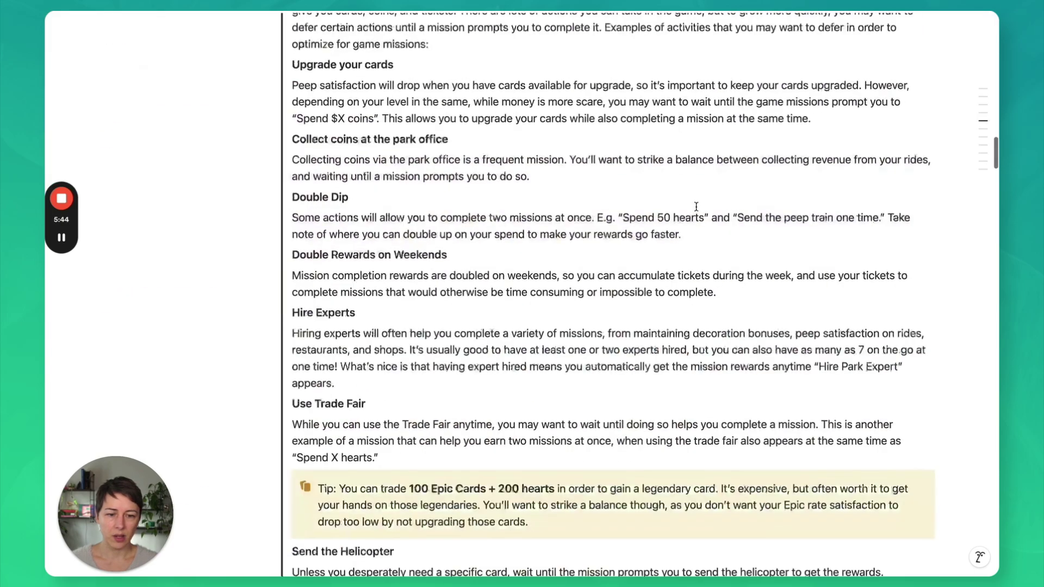
scroll(700, 208, "down", 15)
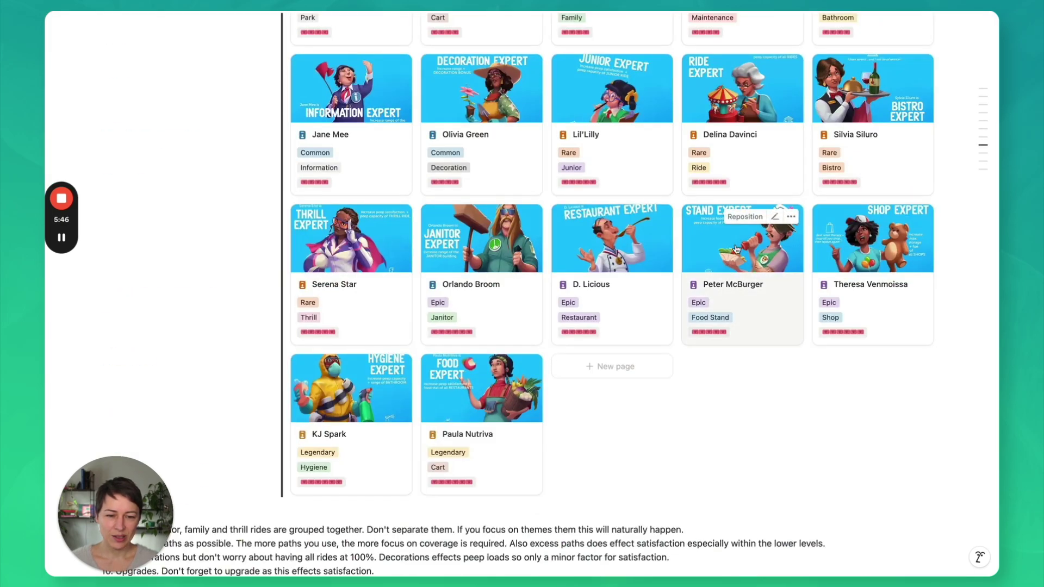
left_click(734, 256)
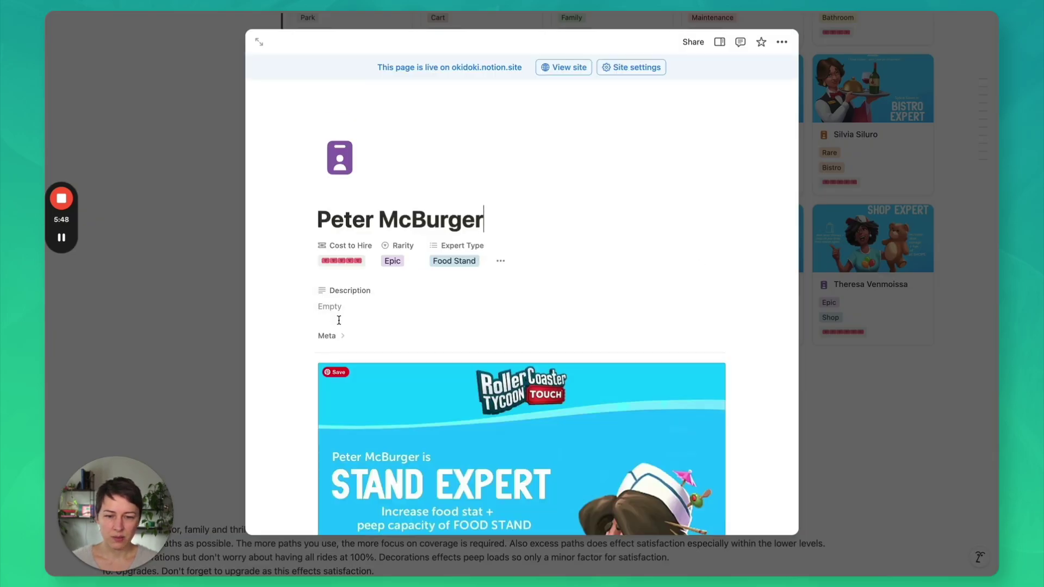
Expand its Meta group, toggle the property details panel, then collapse Meta again.
left_click(344, 337)
scroll(381, 288, "down", 3)
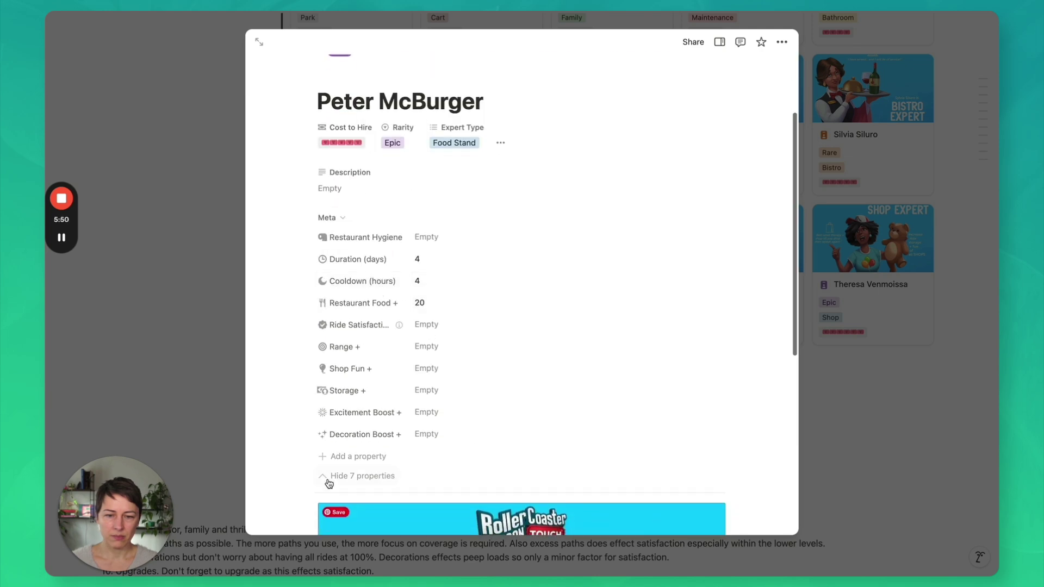
left_click(499, 142)
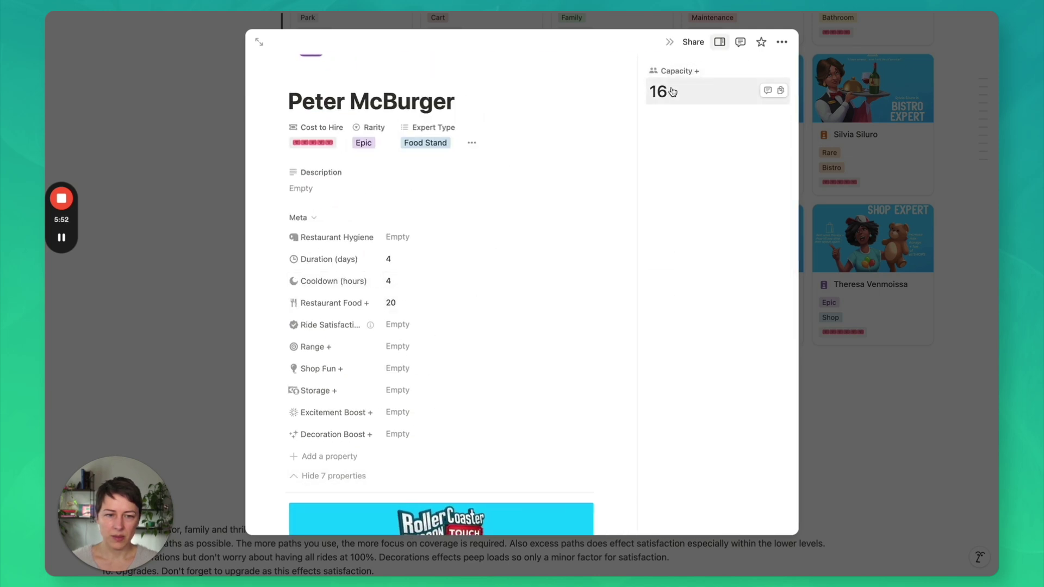
left_click(471, 142)
scroll(609, 184, "up", 3)
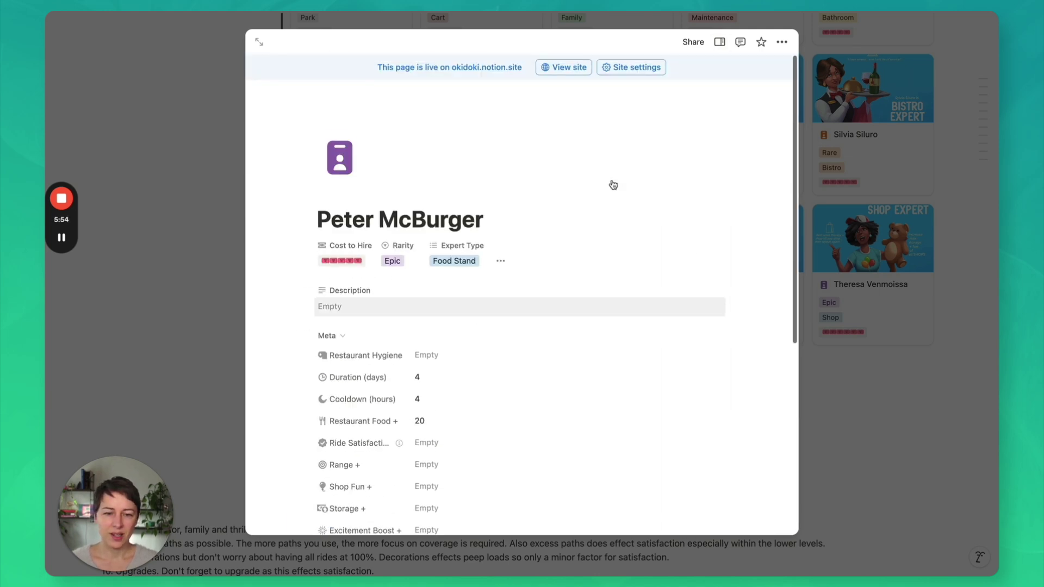
scroll(609, 187, "down", 1)
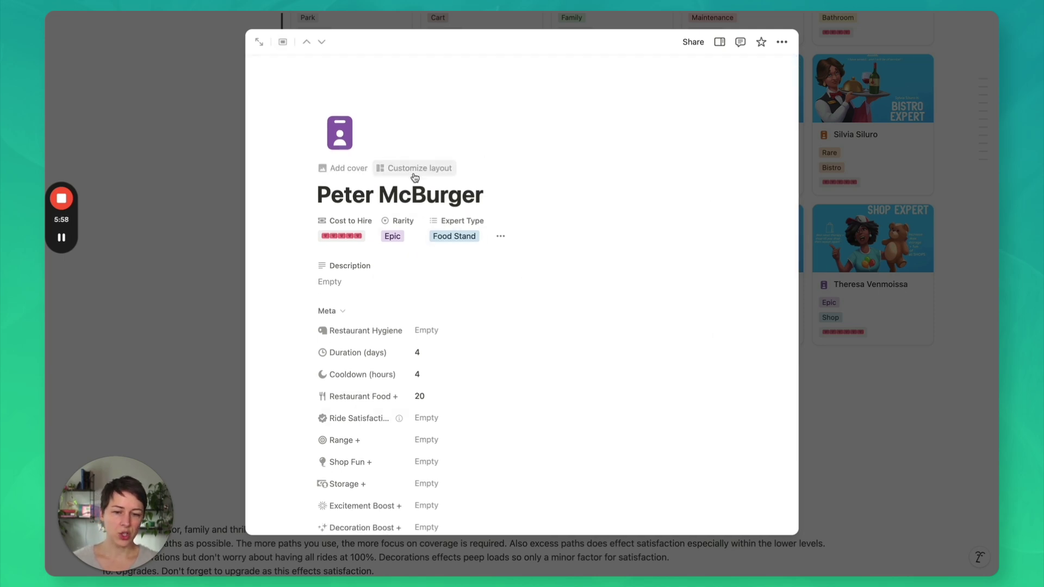
left_click(340, 313)
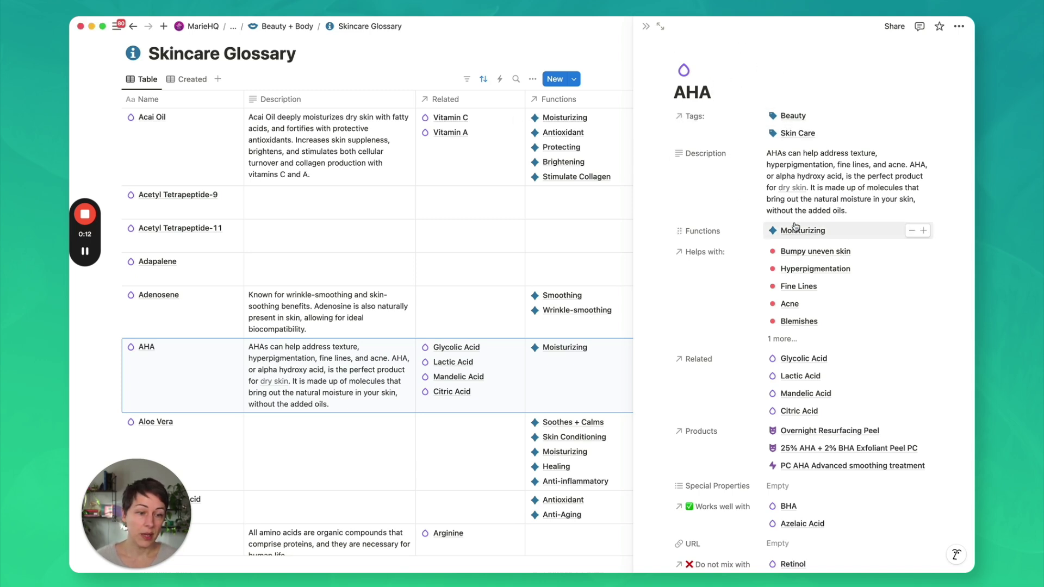
Customize the Skincare Glossary page layout and select the Heading to view its pinned-property options.
scroll(794, 228, "down", 3)
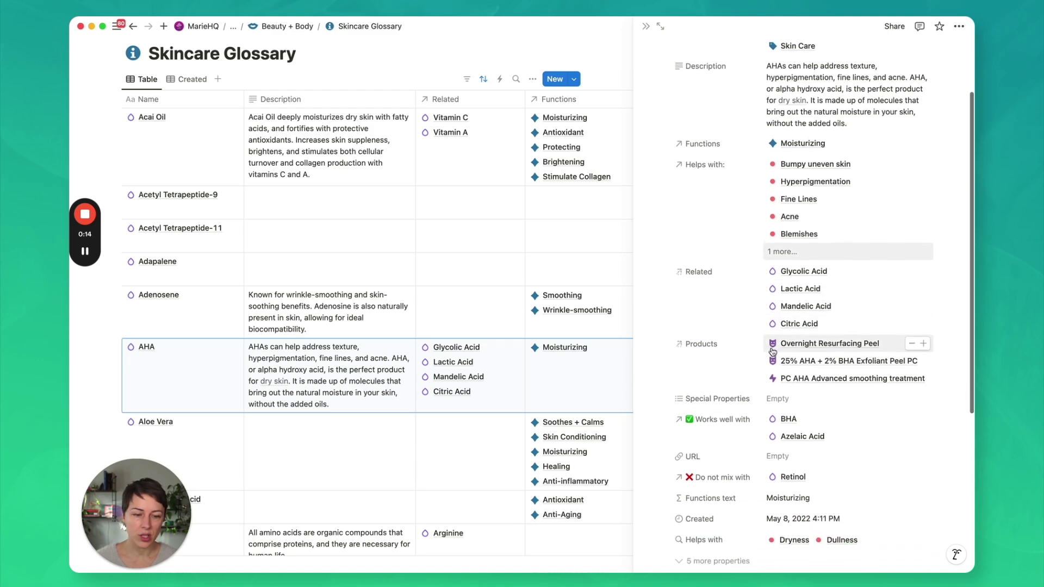
scroll(772, 351, "up", 2)
scroll(777, 370, "down", 5)
scroll(783, 381, "up", 5)
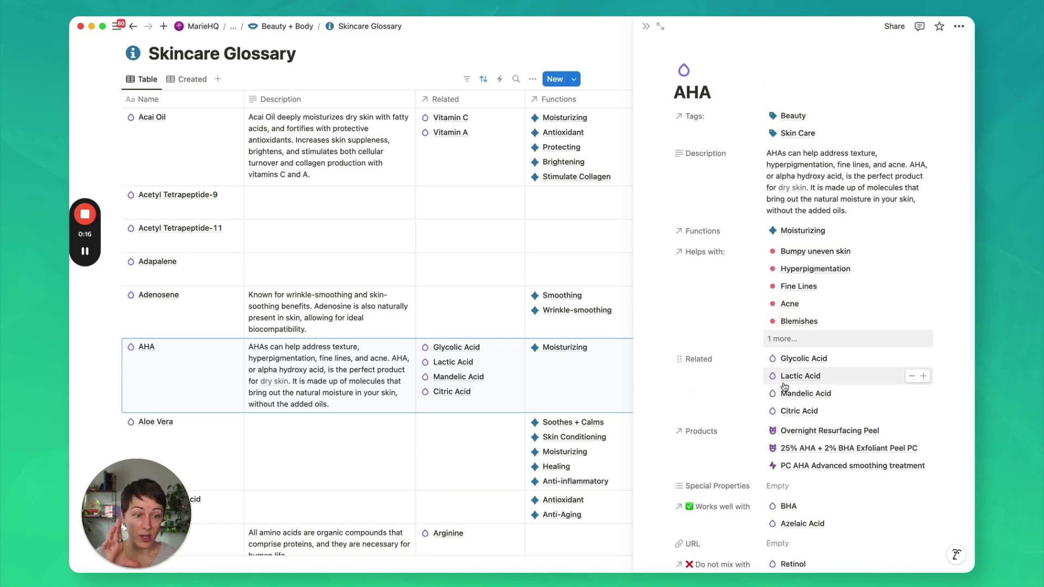
scroll(785, 386, "down", 10)
scroll(821, 337, "up", 10)
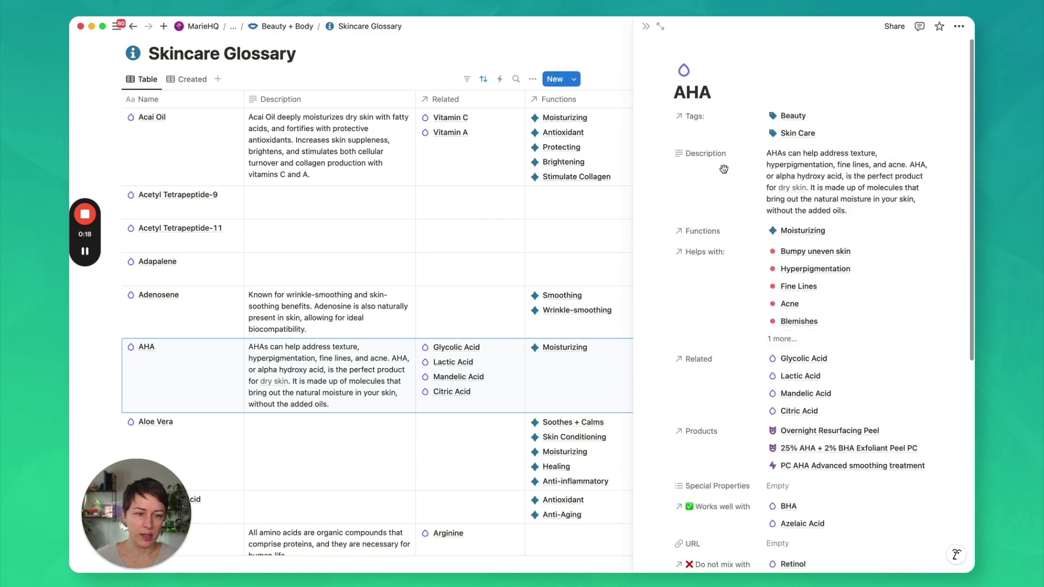
left_click(756, 50)
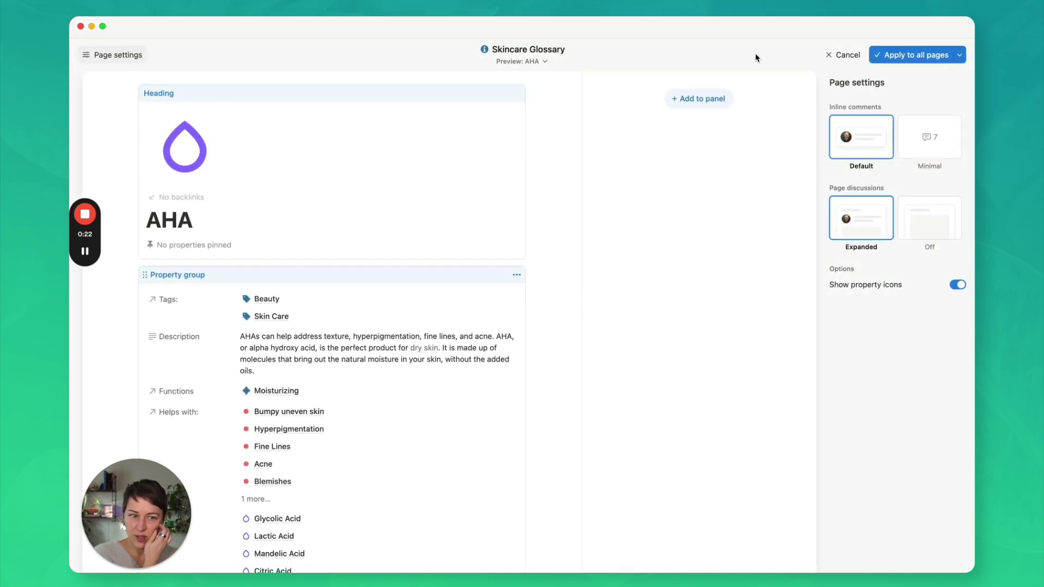
left_click(359, 154)
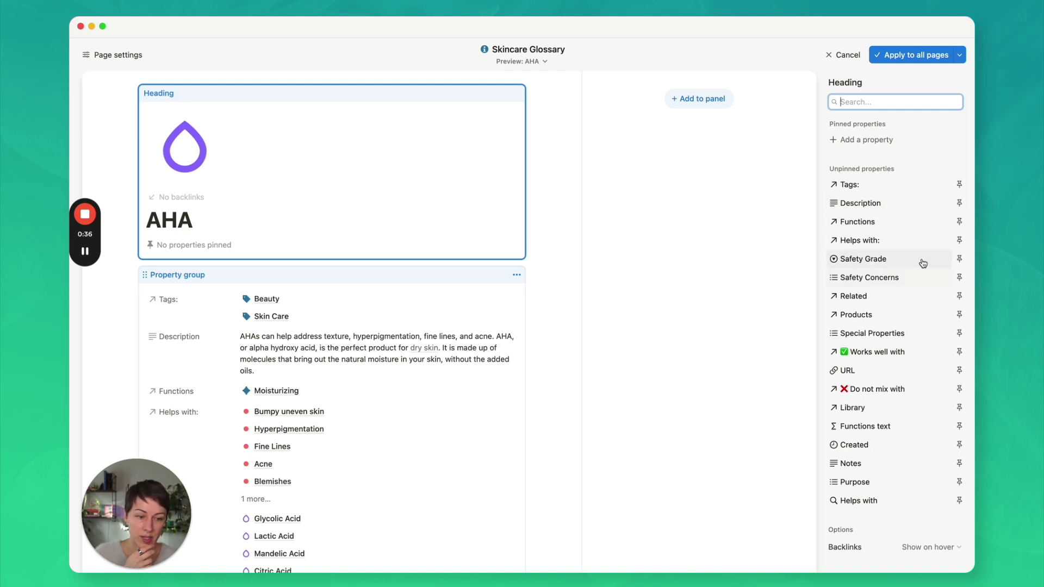
Pin Functions, Purpose and Special Properties to the heading, undoing trial pins of Description and Safety Concerns.
left_click(959, 203)
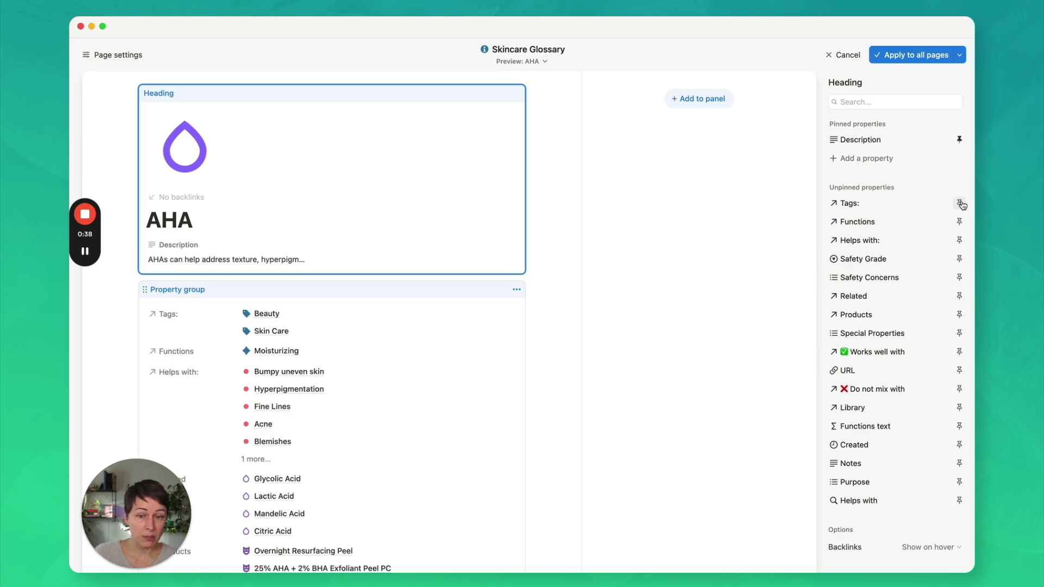
left_click(959, 139)
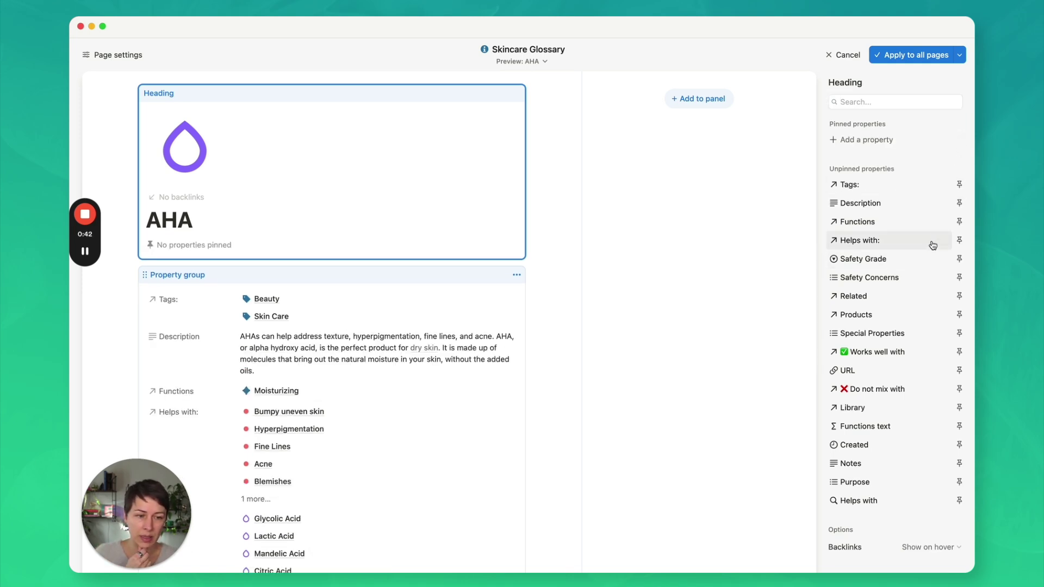
left_click(958, 222)
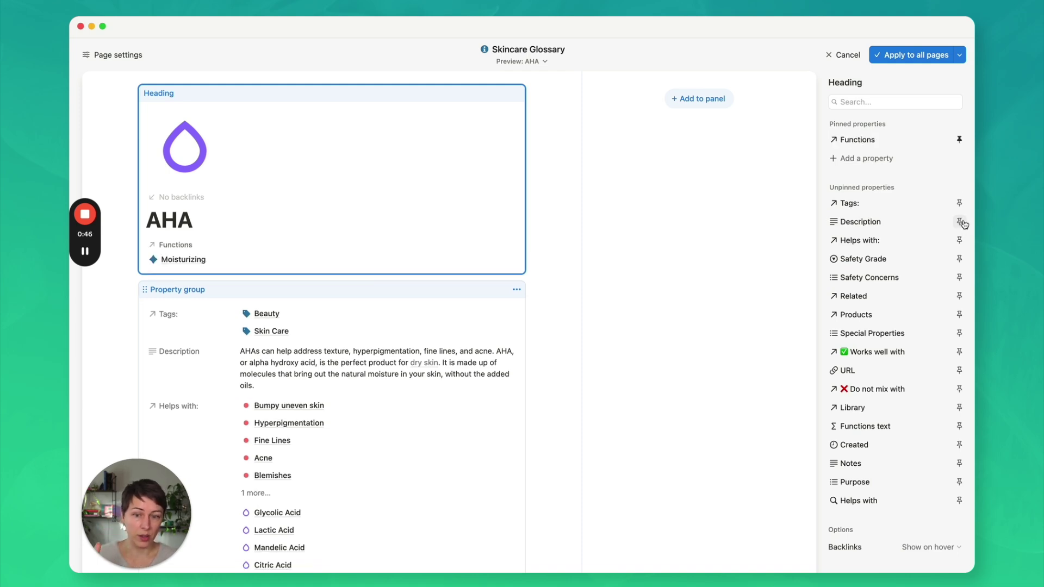
left_click(960, 333)
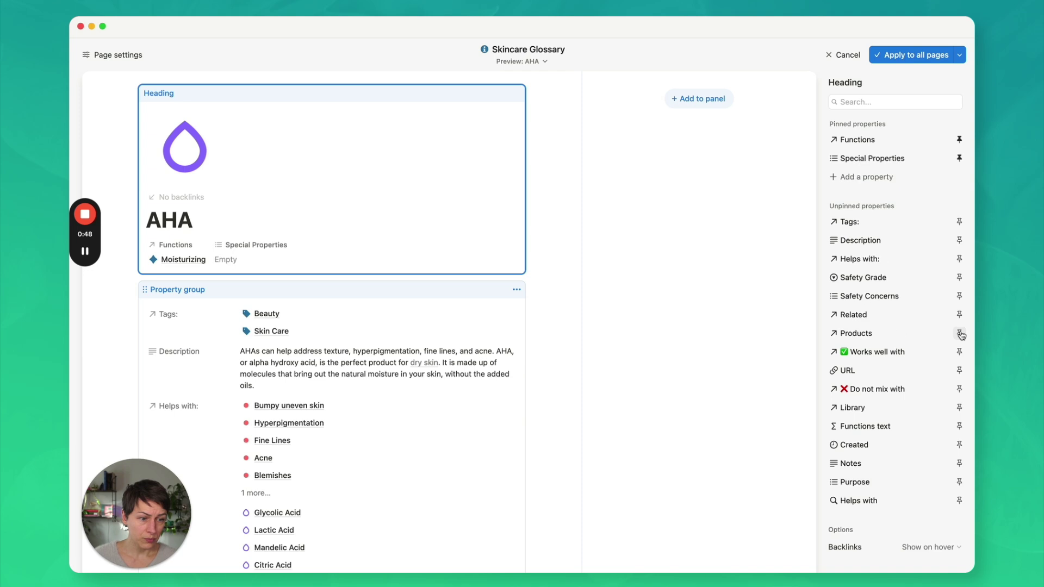
left_click(959, 158)
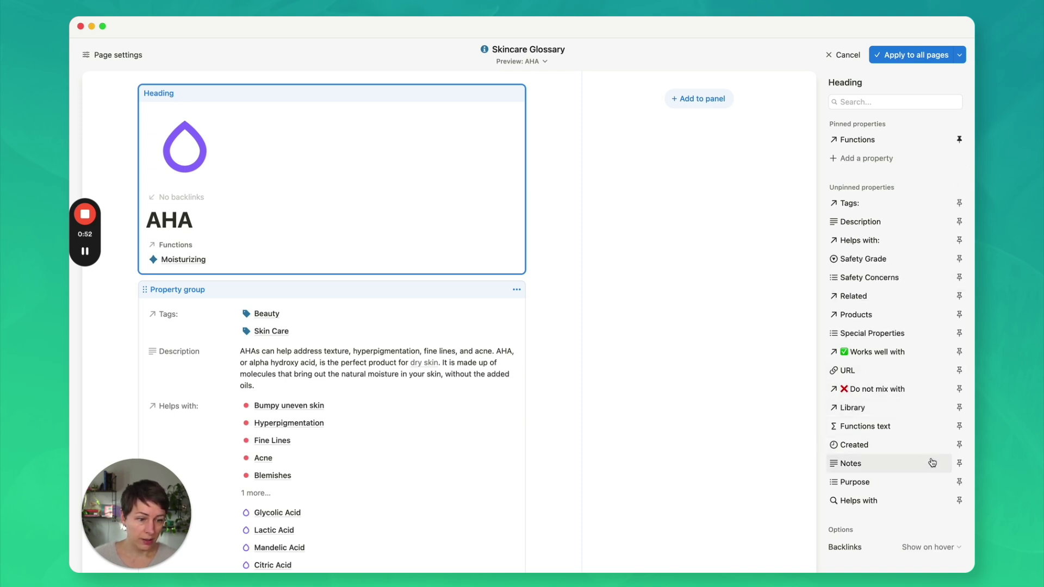
left_click(960, 482)
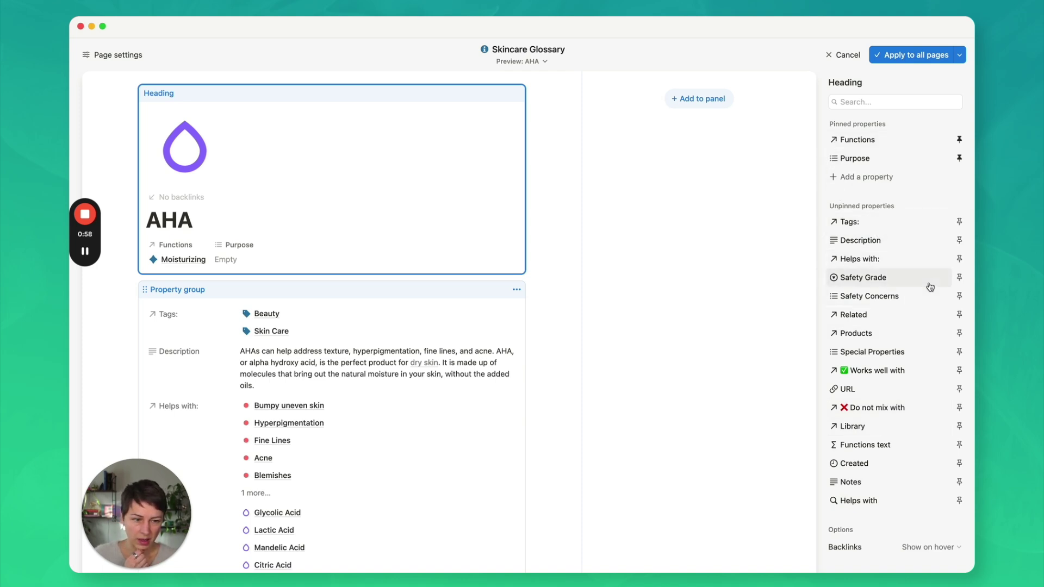
left_click(959, 296)
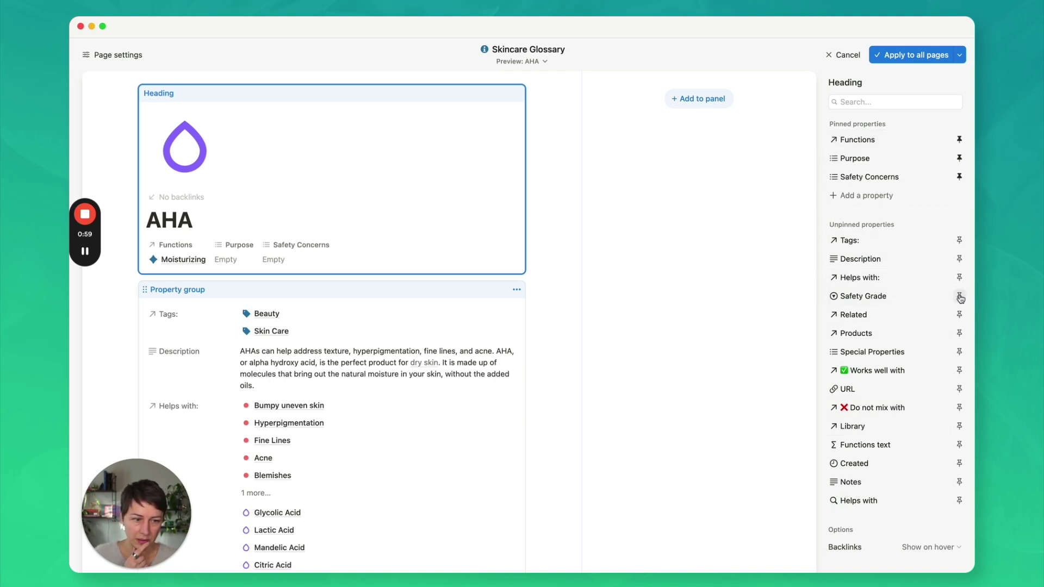
left_click(959, 176)
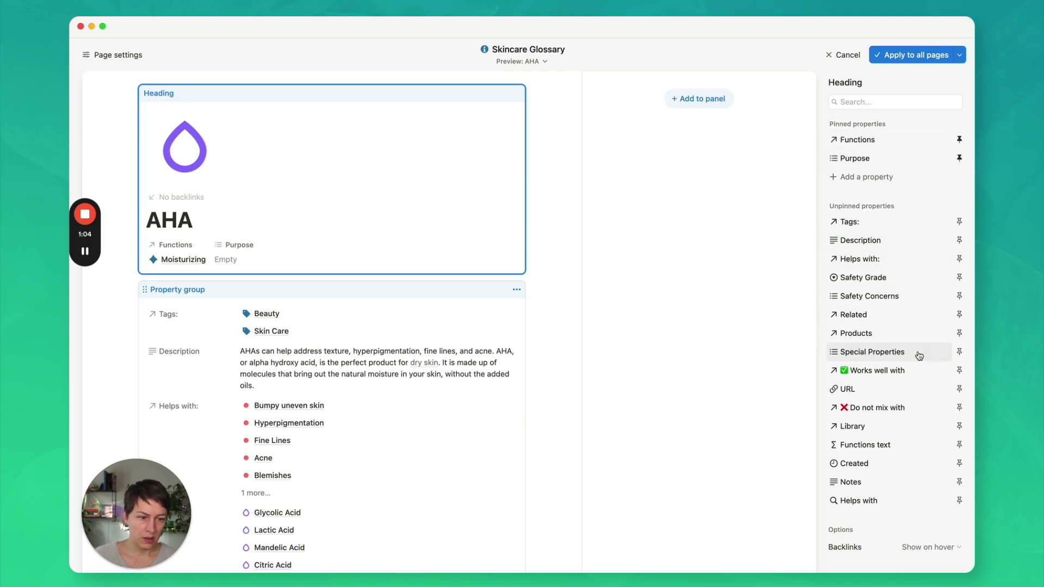
left_click(959, 352)
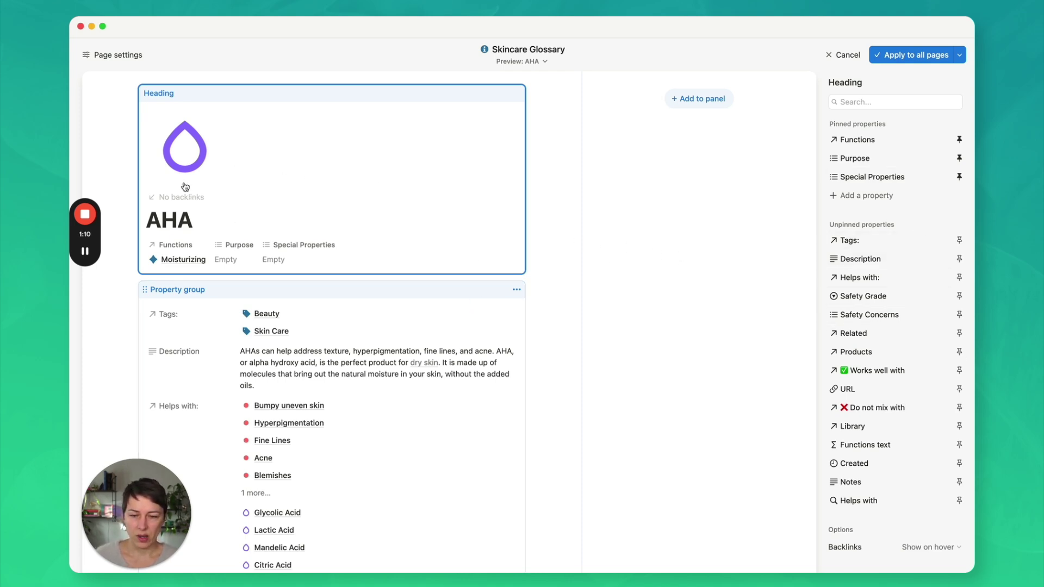
scroll(400, 216, "down", 3)
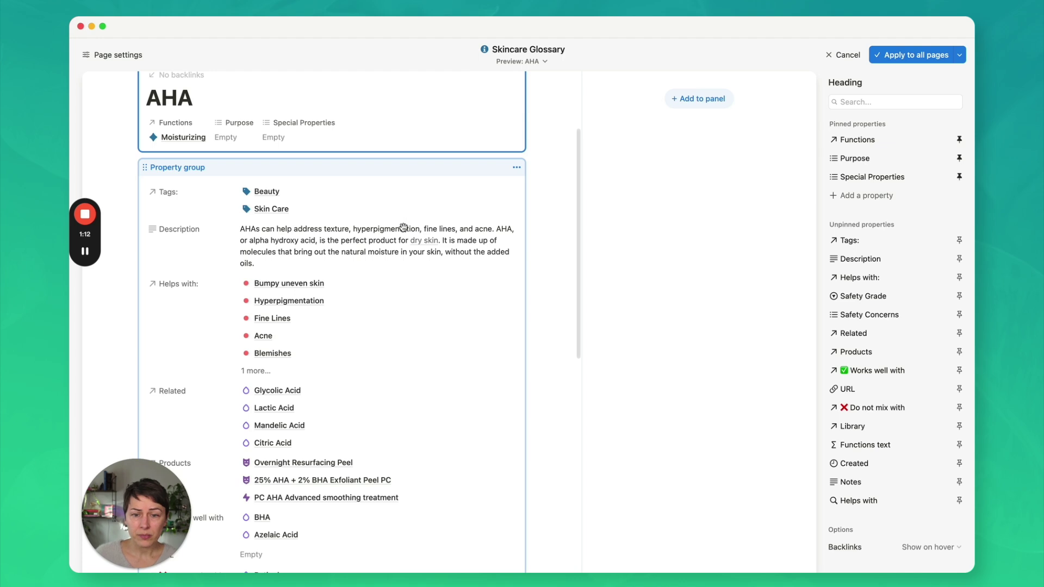
Split Description out of the Property group into its own block and move it above the group.
left_click(405, 223)
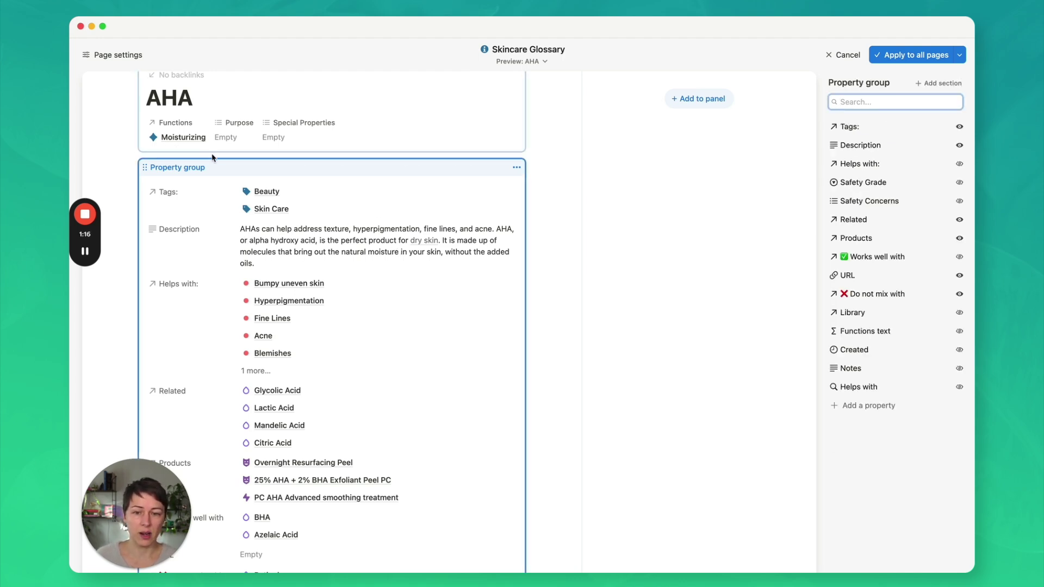
left_click(895, 151)
left_click(895, 203)
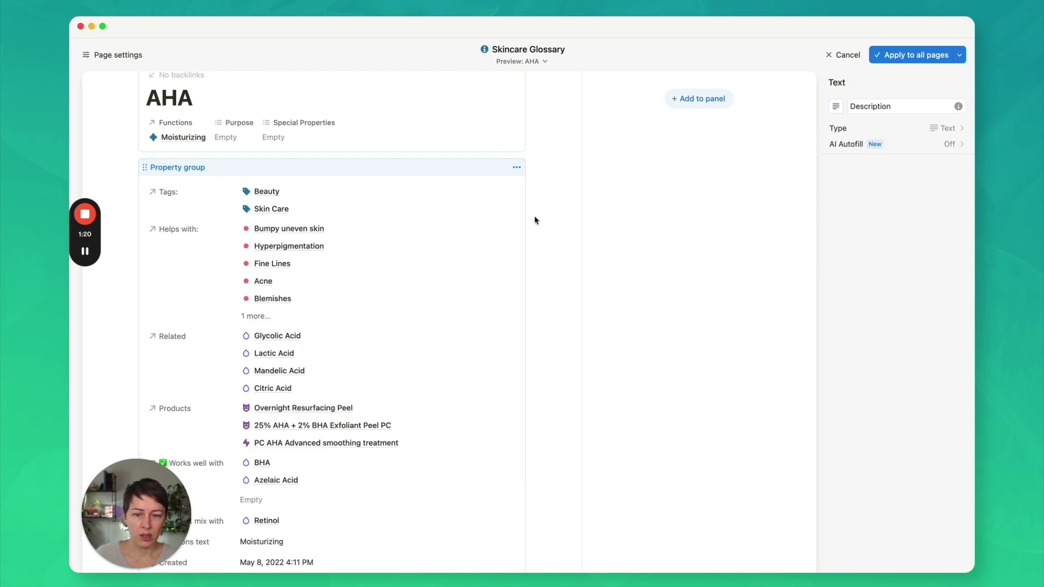
scroll(382, 194, "down", 8)
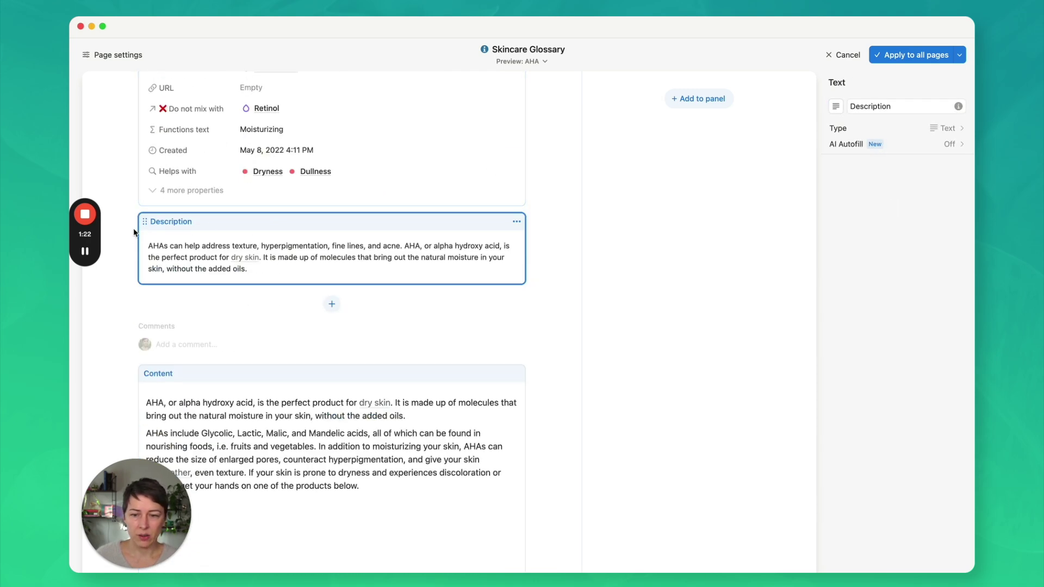
mouse_move(146, 213)
left_mouse_down()
mouse_move(145, 194)
mouse_move(145, 224)
mouse_move(157, 205)
left_mouse_up()
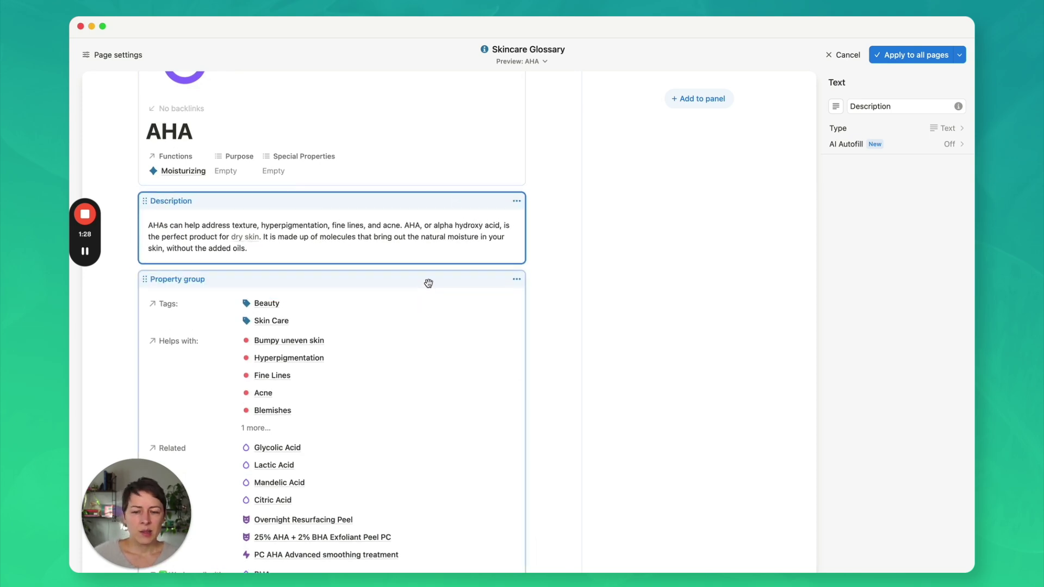
scroll(429, 282, "down", 1)
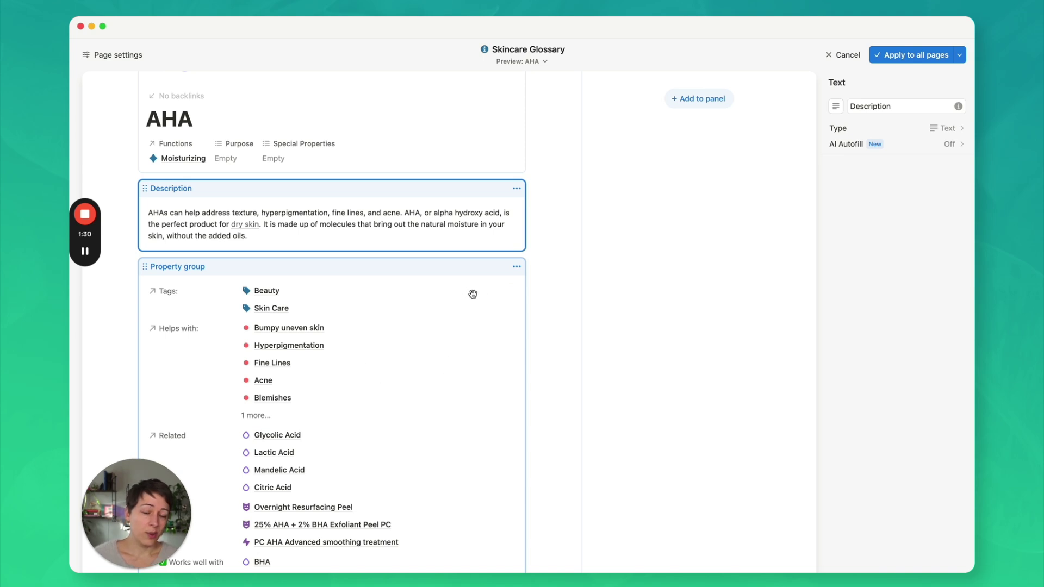
left_click(445, 279)
scroll(448, 275, "down", 5)
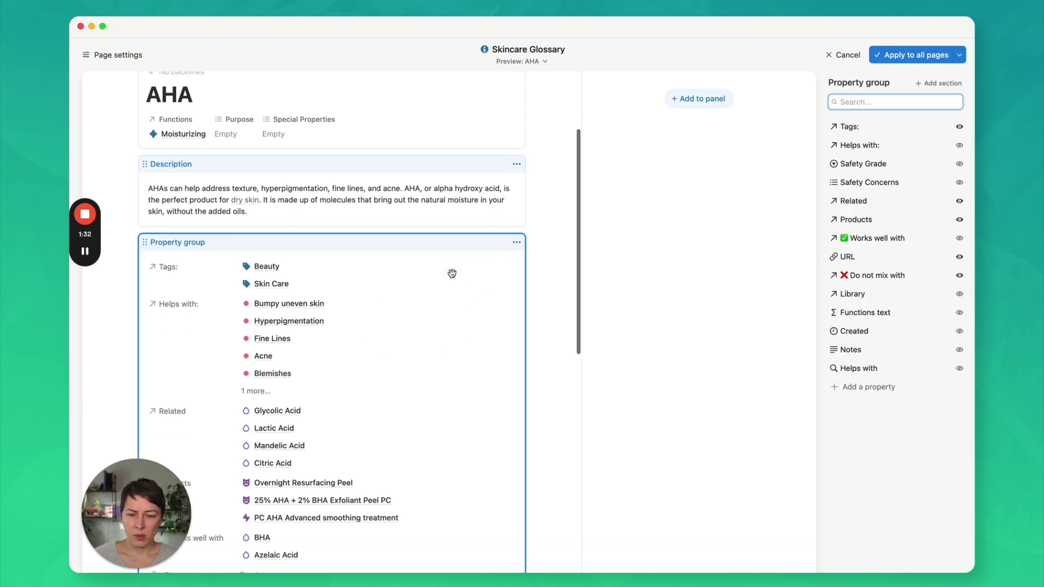
scroll(451, 273, "down", 8)
scroll(452, 273, "up", 9)
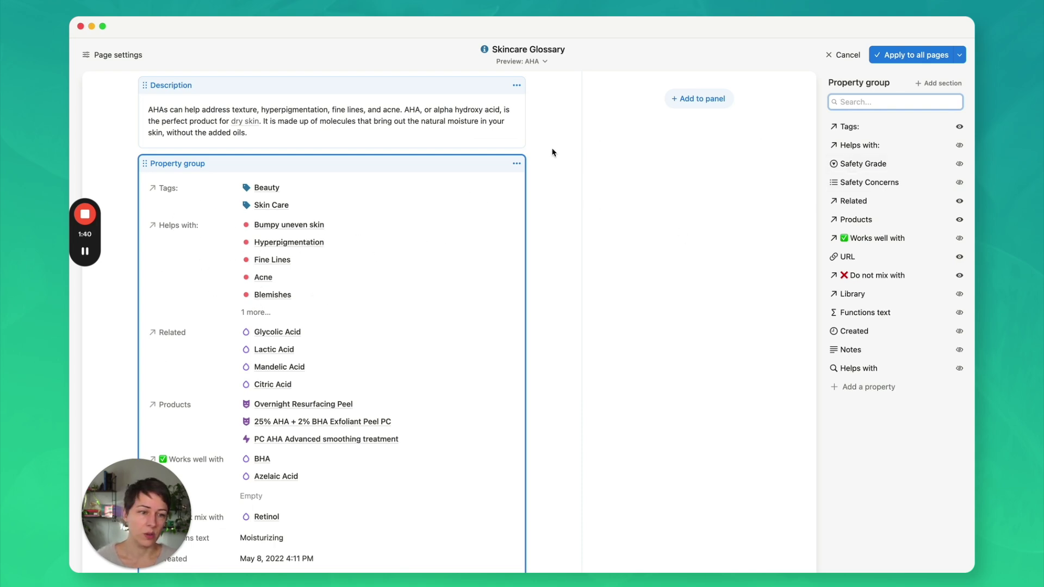
Add a Meta section to the Property group, dismissing the property picker without adding anything.
left_click(931, 87)
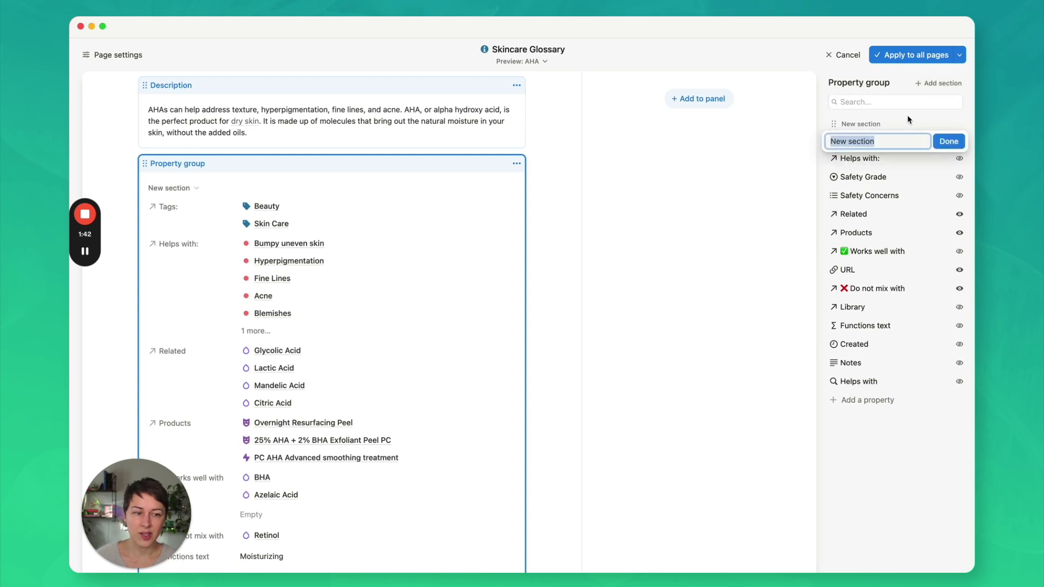
type("M")
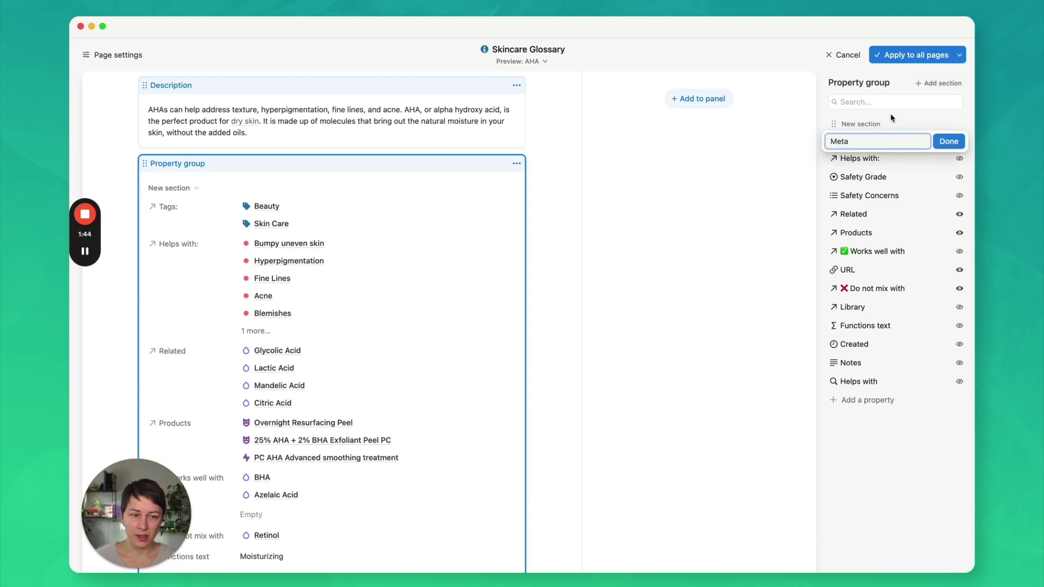
type("eta")
left_click(949, 141)
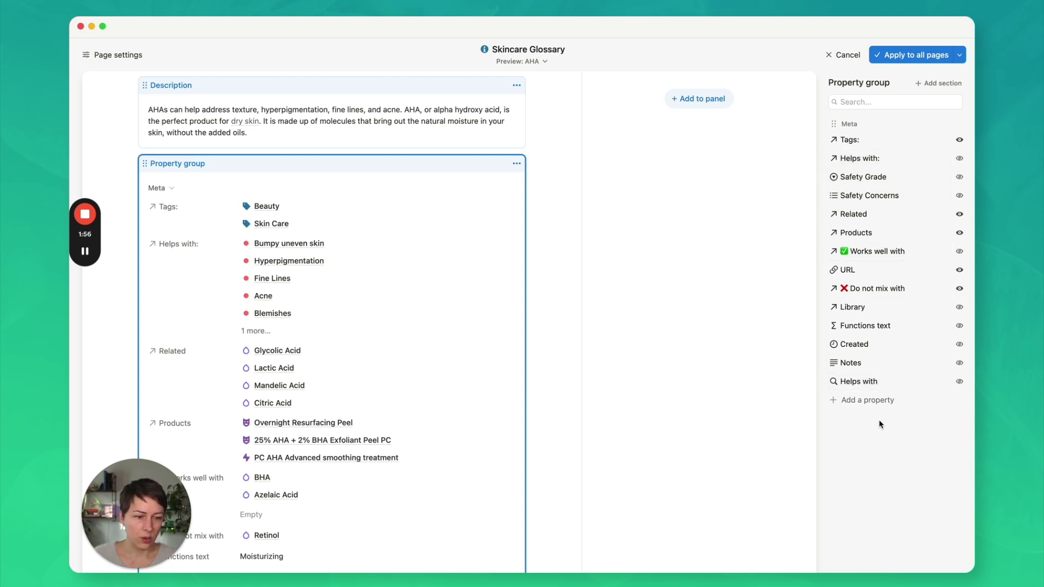
left_click(871, 406)
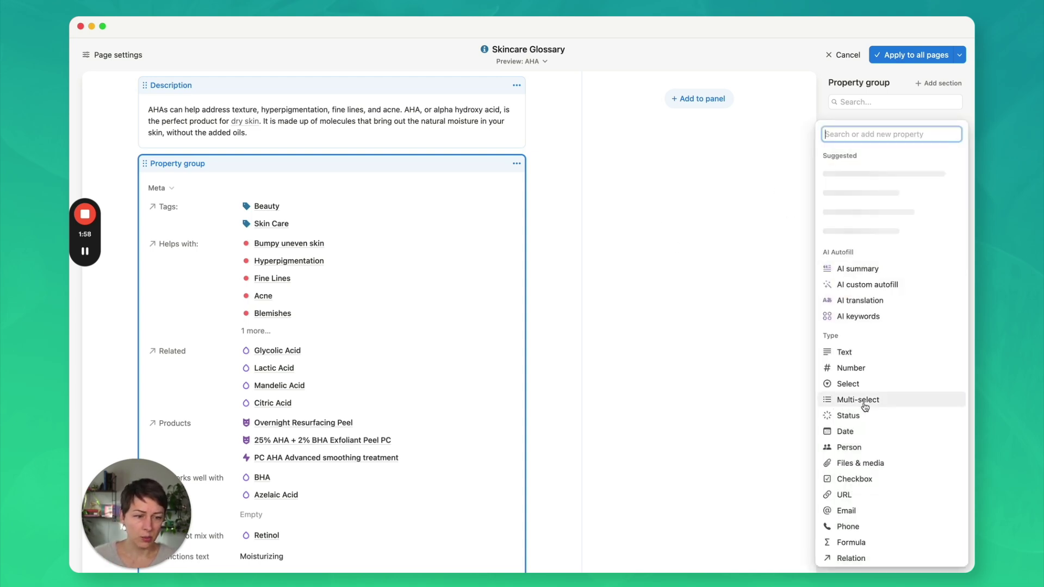
left_click(866, 121)
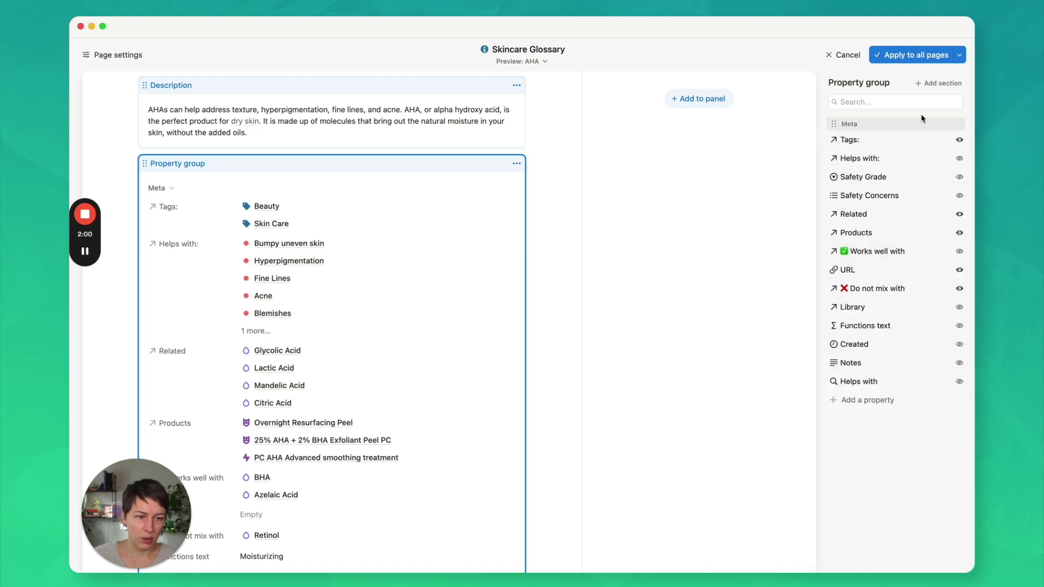
Add a Products section and move the Products and Related properties into it.
left_click(943, 85)
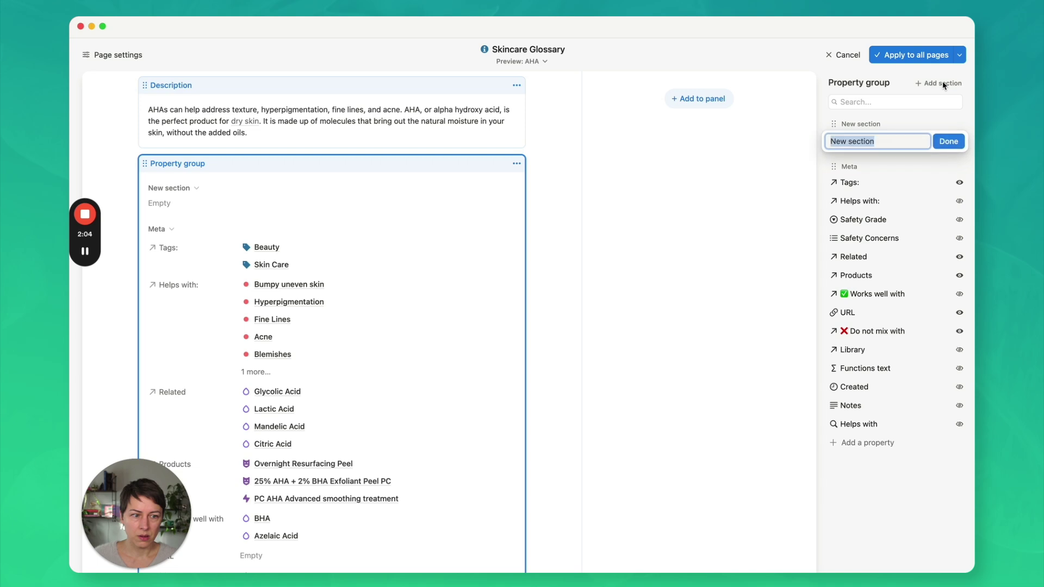
type("Products")
key("Return")
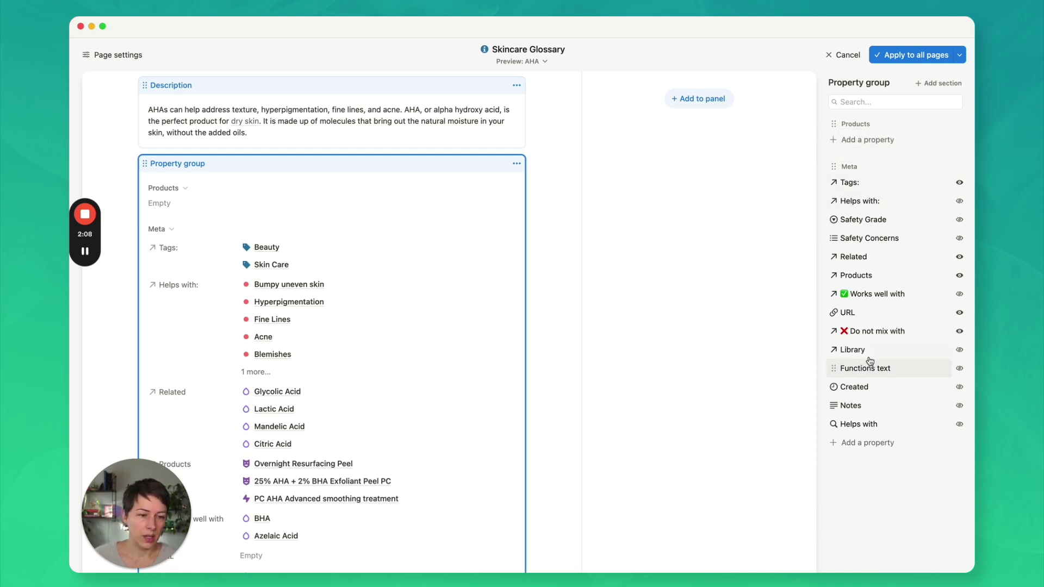
left_click_drag(834, 275, 838, 143)
left_click_drag(834, 275, 845, 158)
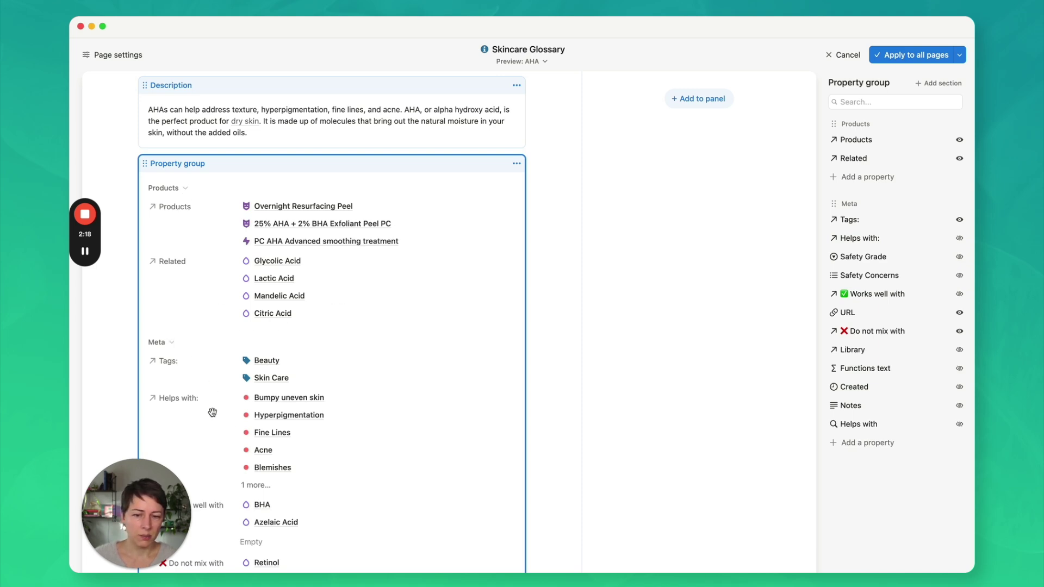
scroll(273, 343, "down", 3)
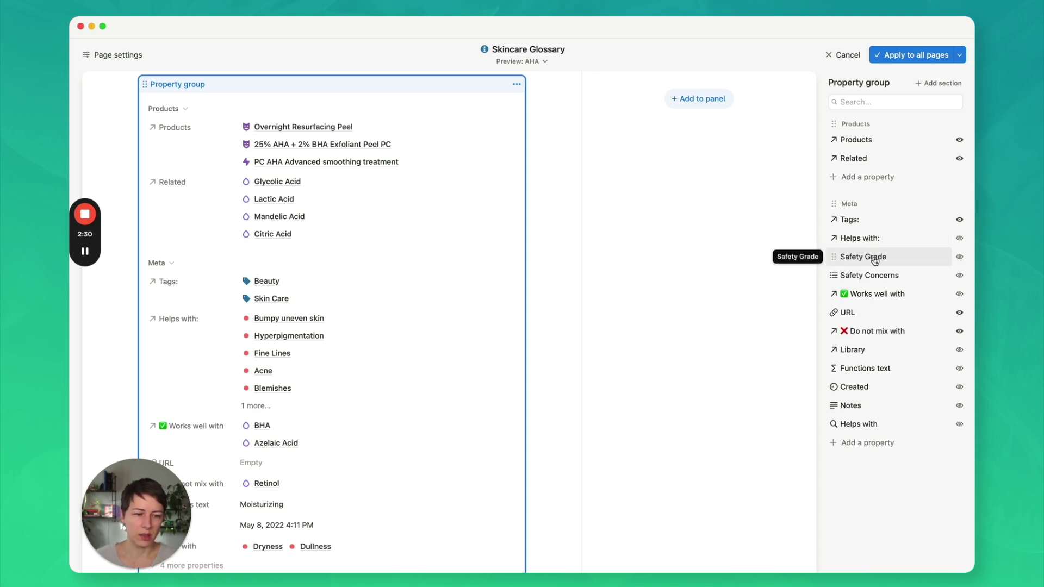
Give Helps with: its own block and convert it into a relations group below the Property group.
left_click(881, 239)
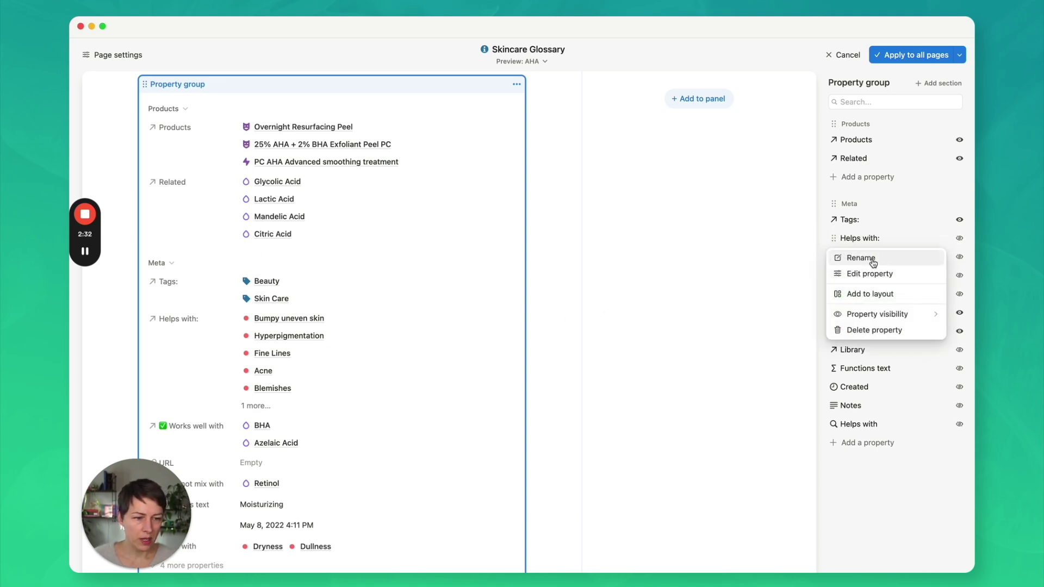
left_click(870, 293)
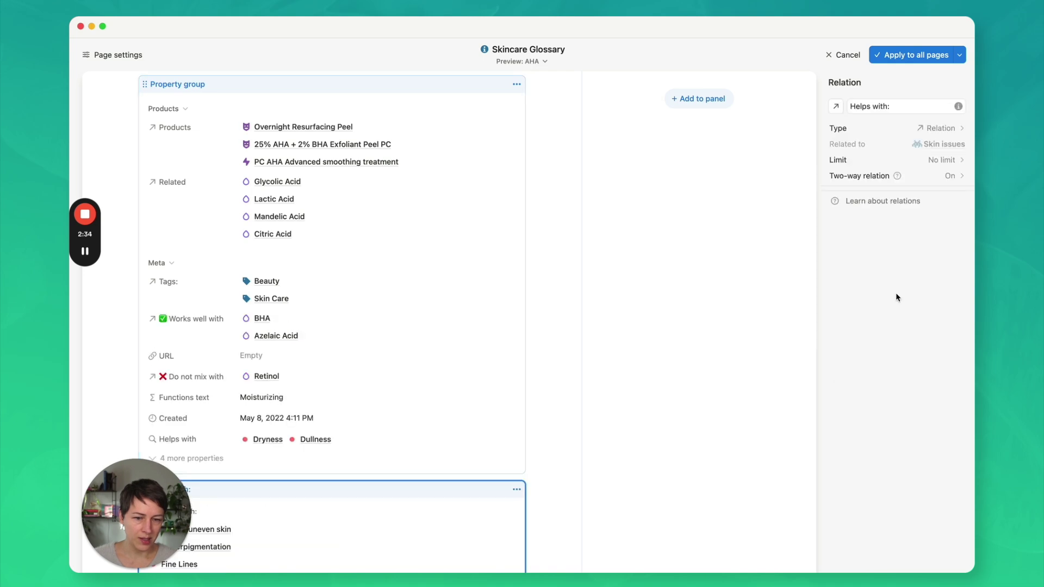
scroll(577, 342, "down", 5)
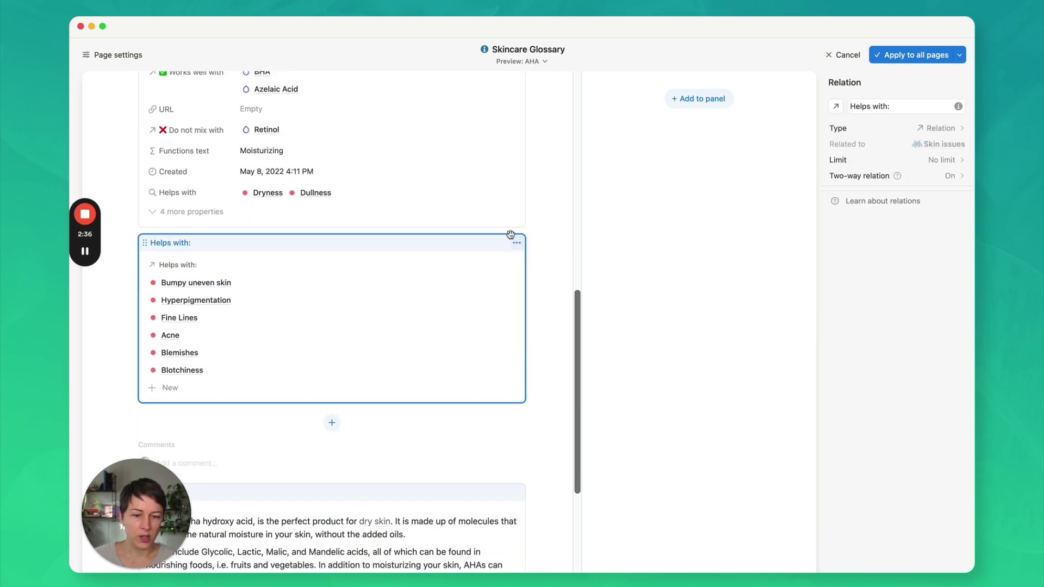
left_click(516, 243)
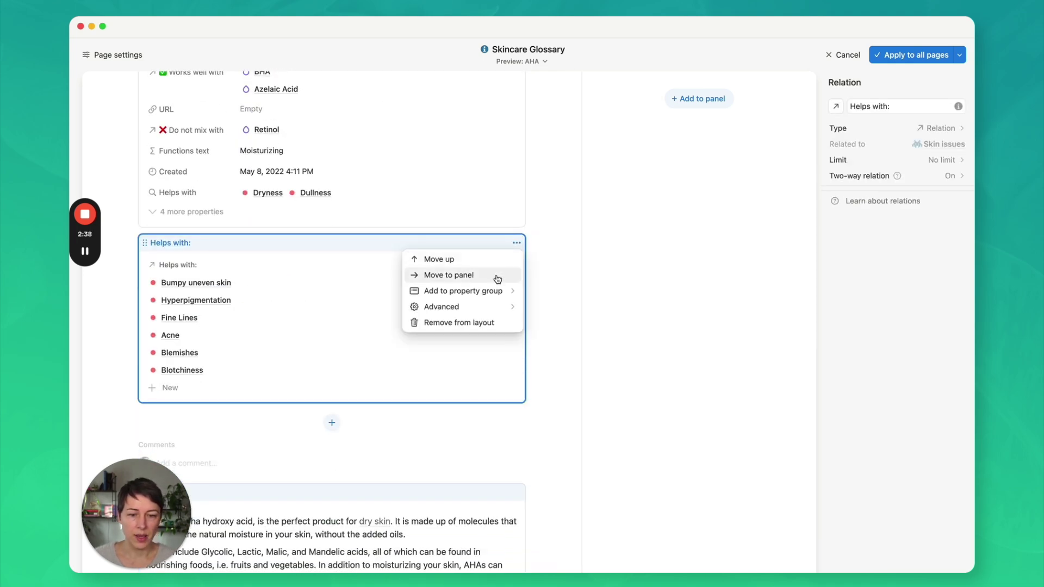
mouse_move(495, 289)
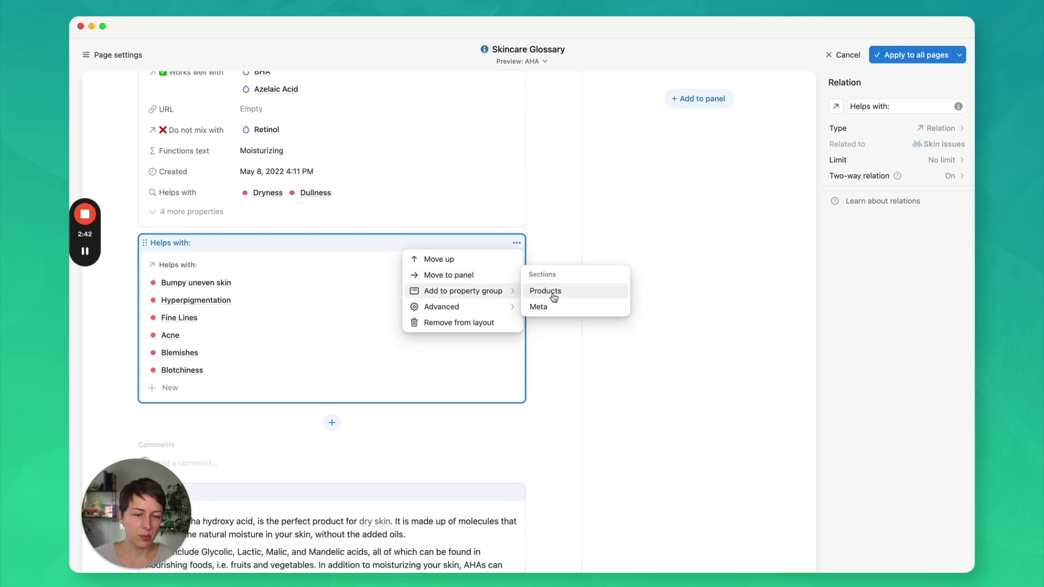
mouse_move(465, 311)
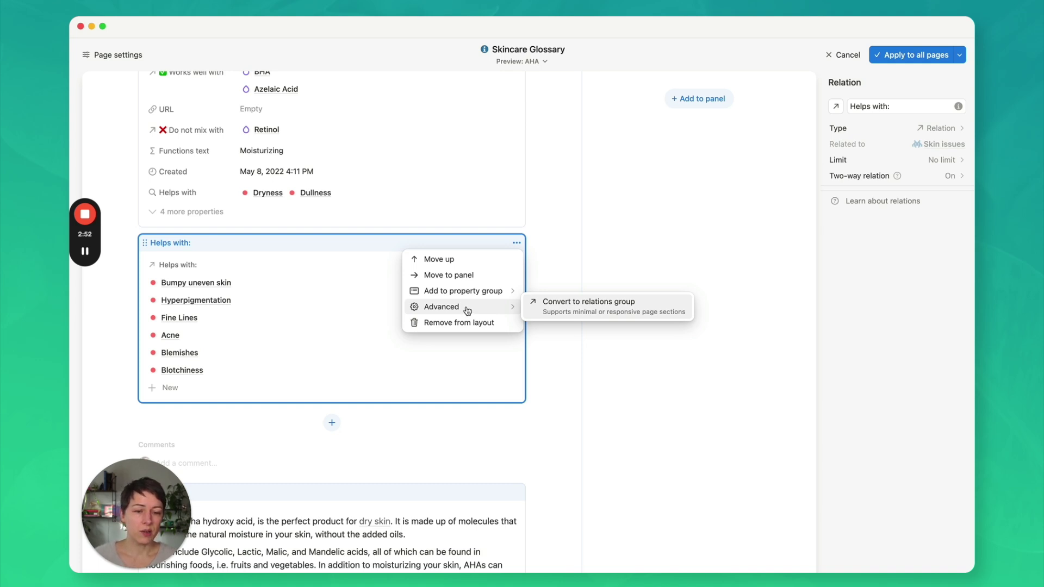
left_click(583, 307)
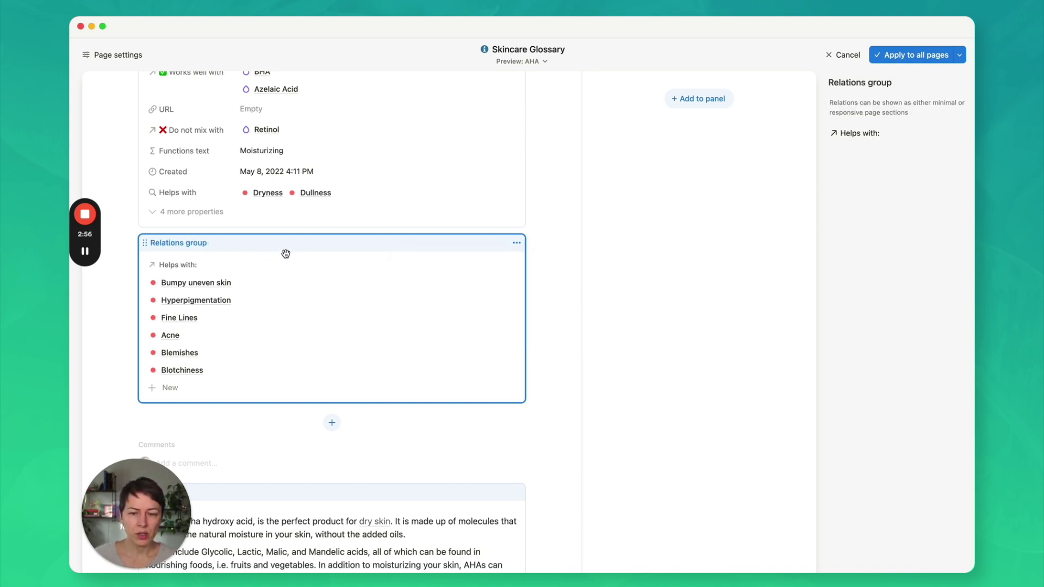
left_click(517, 242)
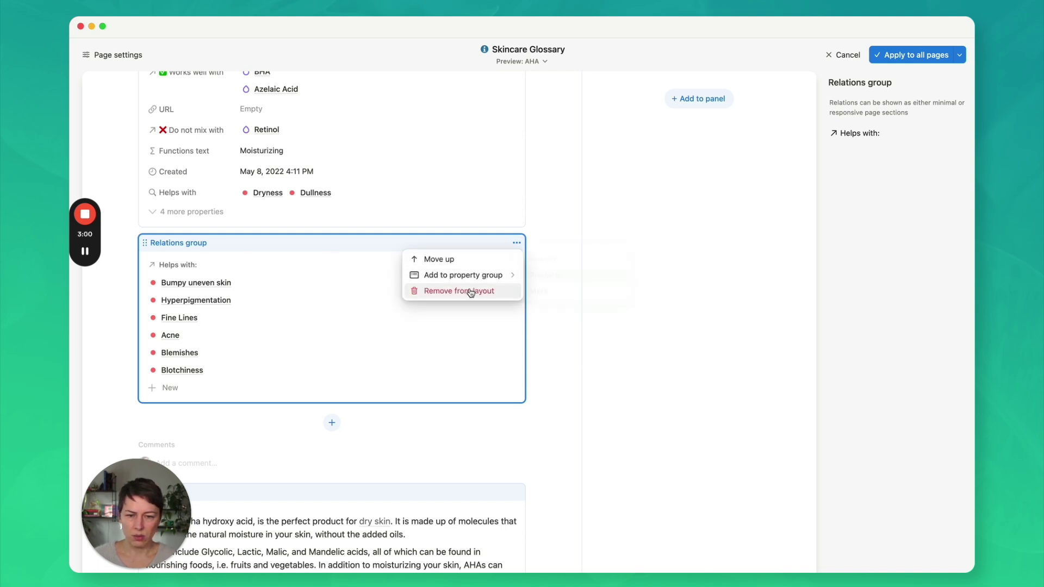
left_click(573, 227)
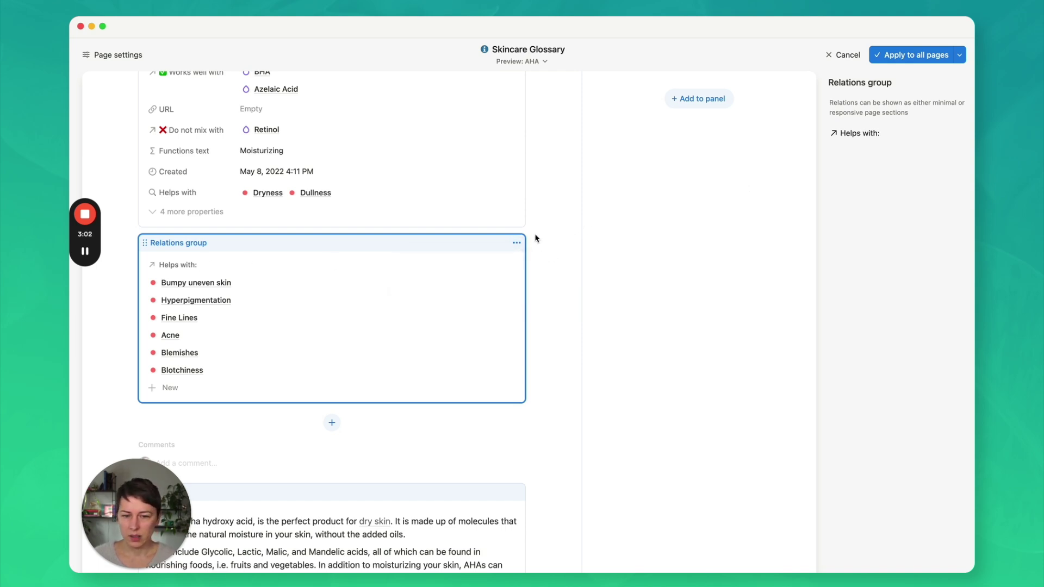
scroll(259, 324, "up", 6)
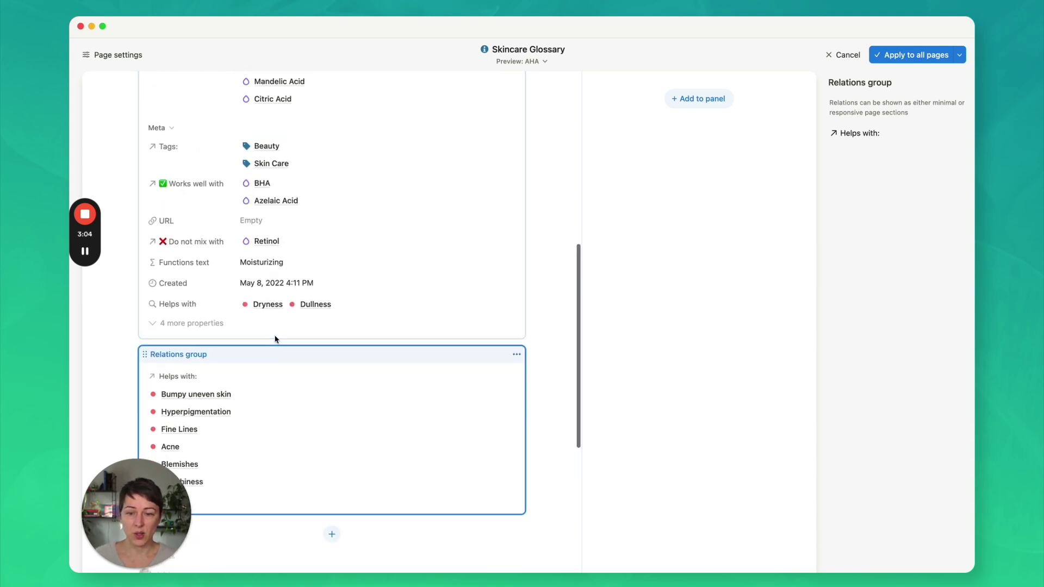
scroll(277, 327, "up", 2)
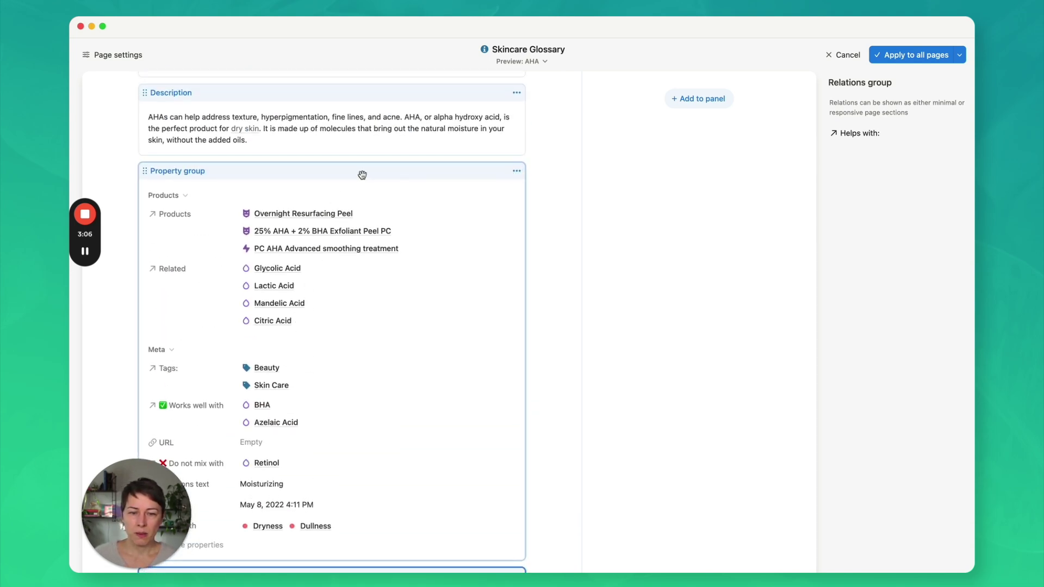
scroll(244, 177, "down", 3)
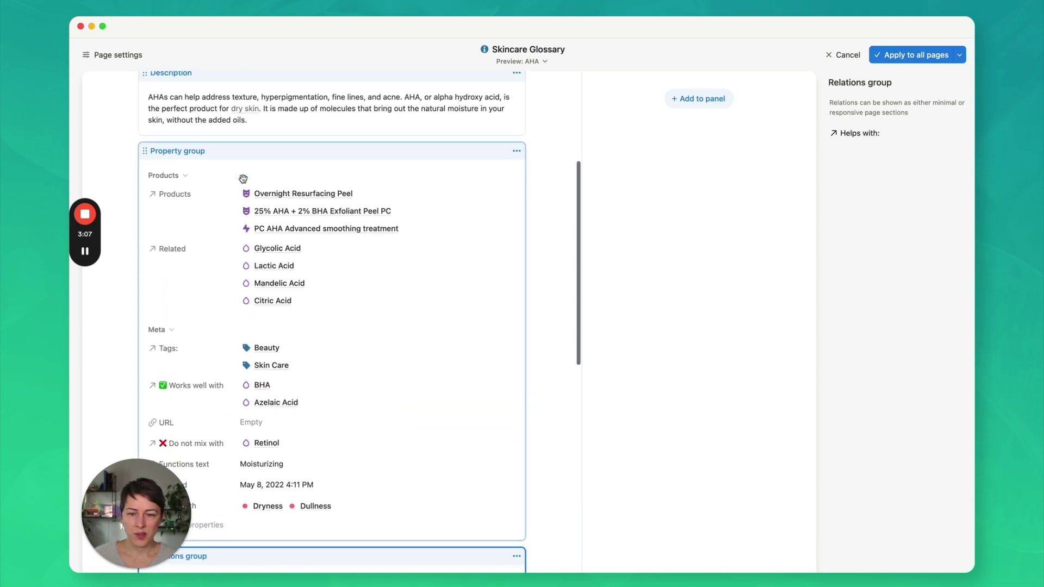
Pull Tags: out of the Meta section and add it to the Relations group with Helps with:.
left_click(464, 280)
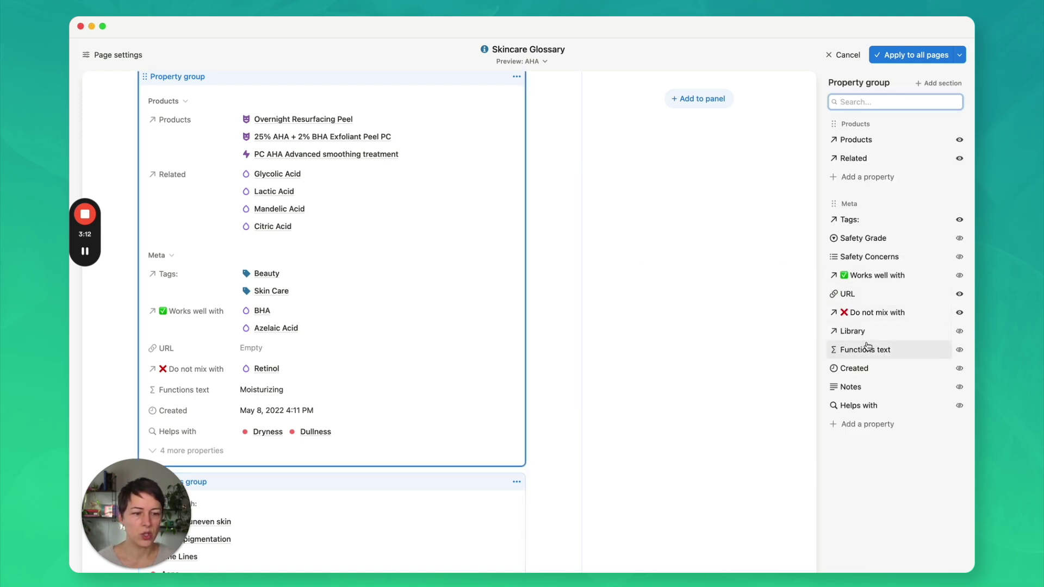
left_click(888, 219)
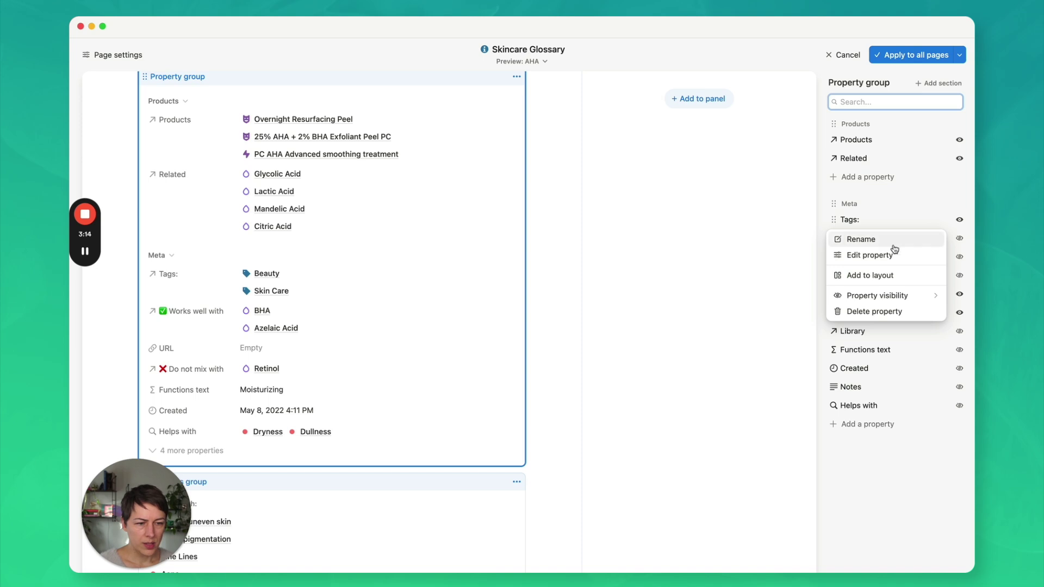
left_click(904, 275)
scroll(376, 293, "down", 2)
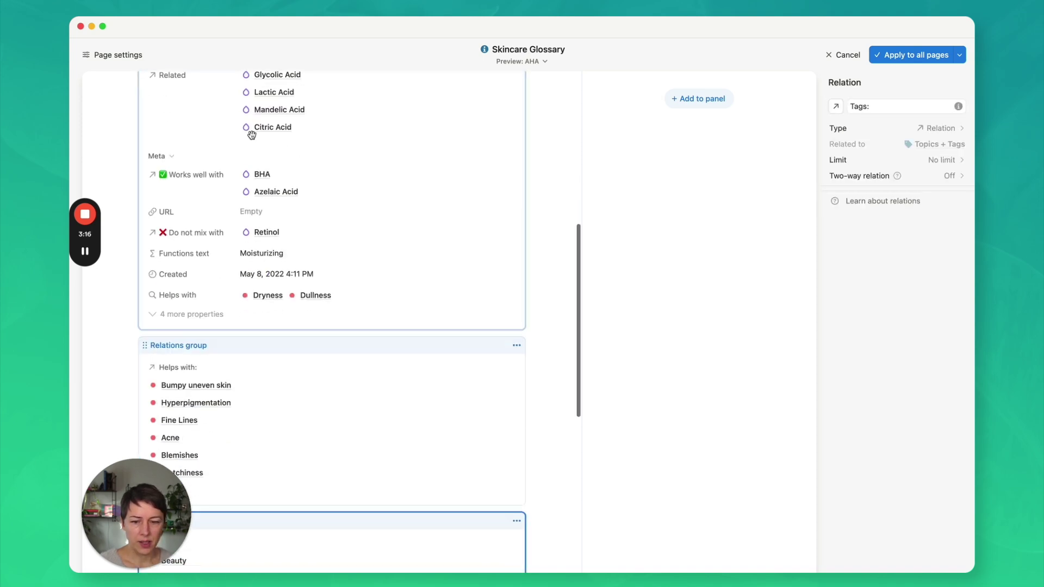
scroll(288, 415, "down", 5)
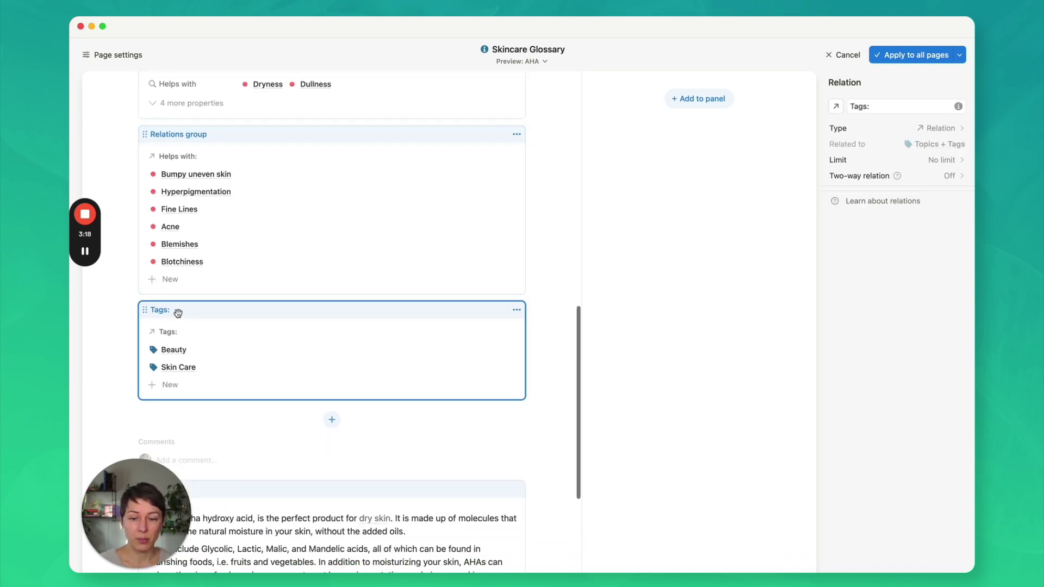
left_click(517, 310)
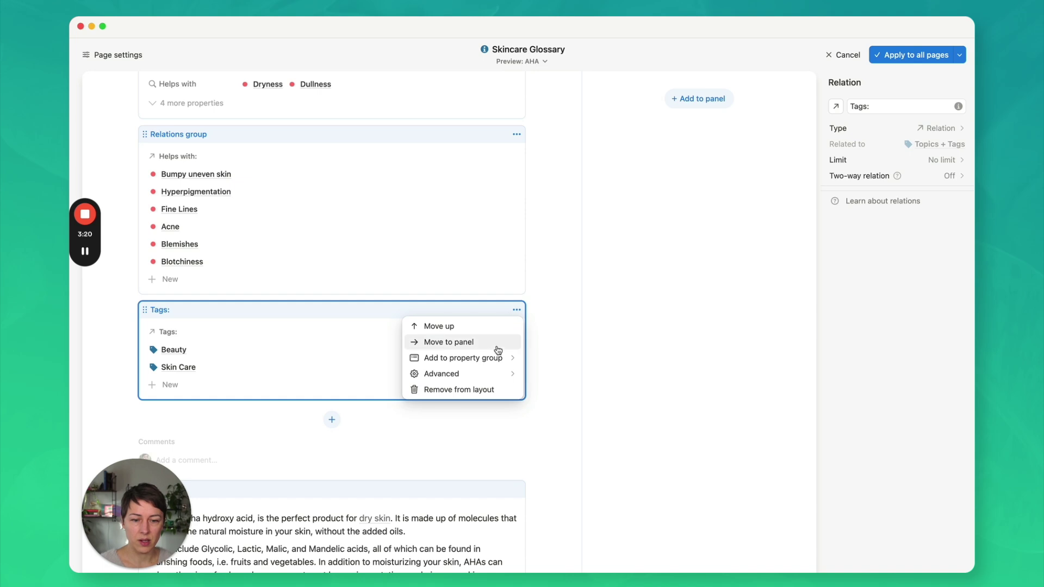
mouse_move(496, 376)
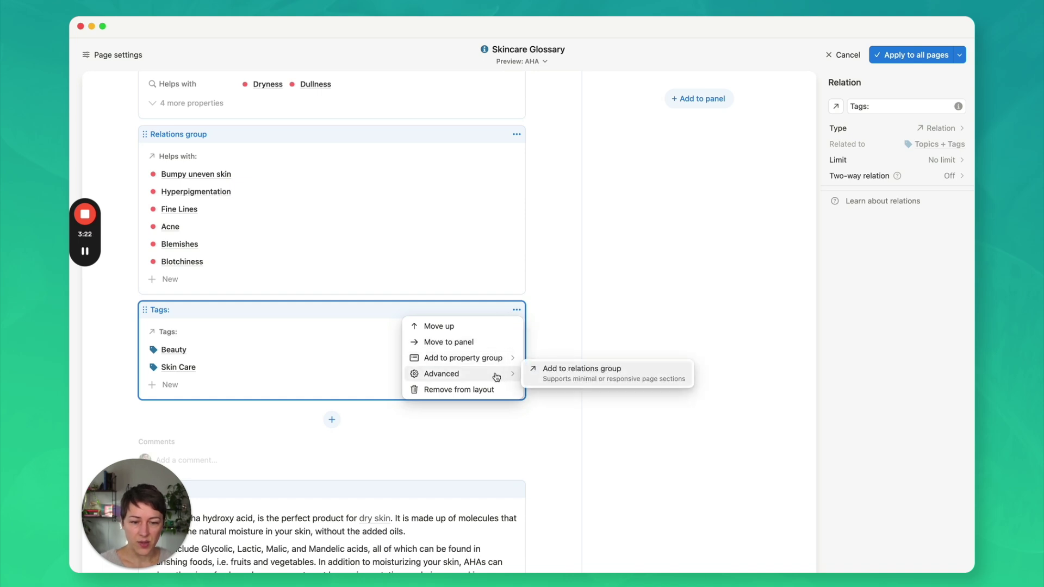
left_click(576, 375)
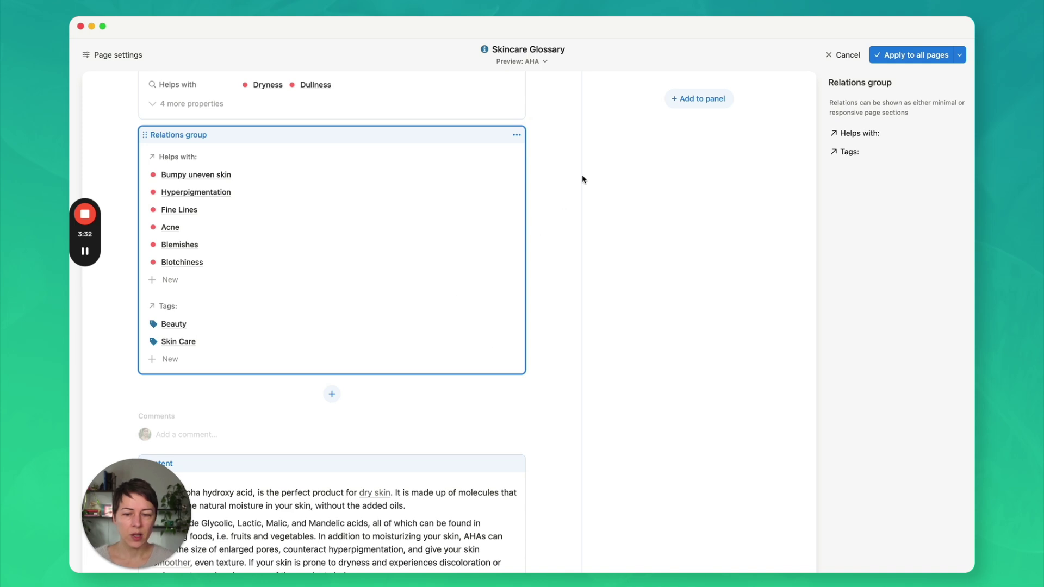
Switch Tags: in the Relations group to Minimal display, then back to a full page section.
left_click(873, 152)
mouse_move(881, 175)
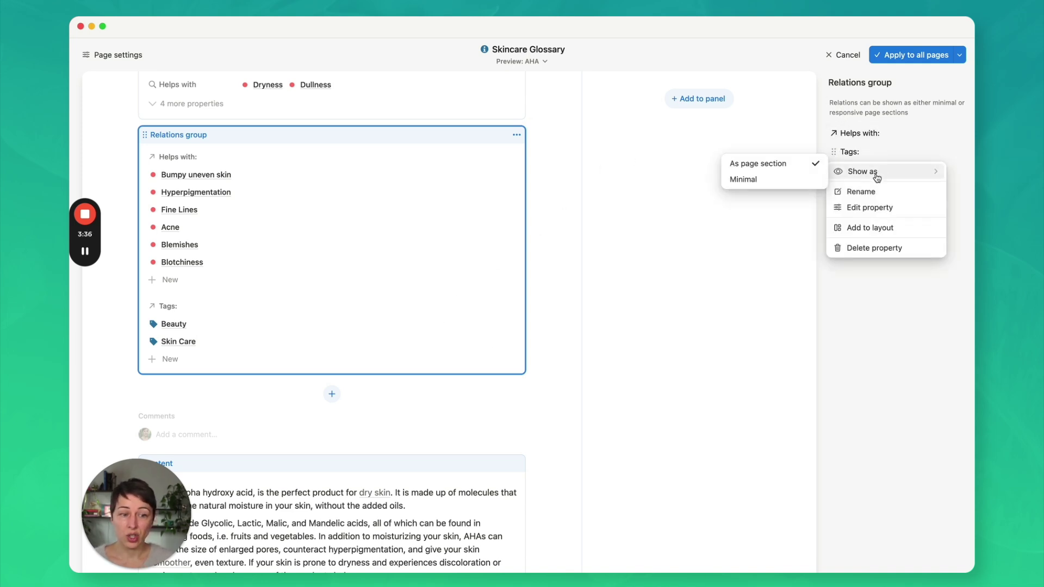
left_click(792, 184)
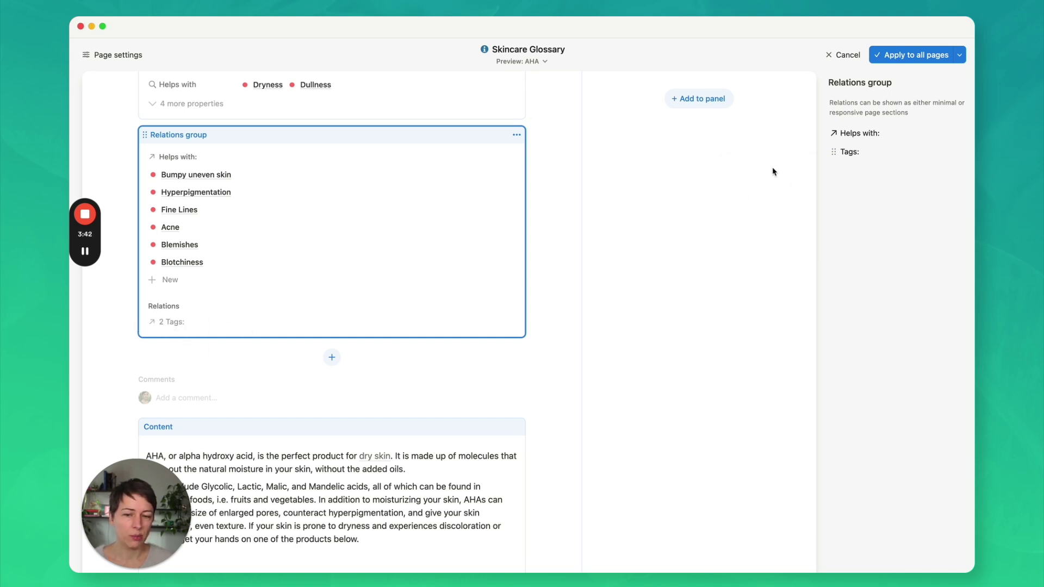
left_click(890, 148)
mouse_move(888, 172)
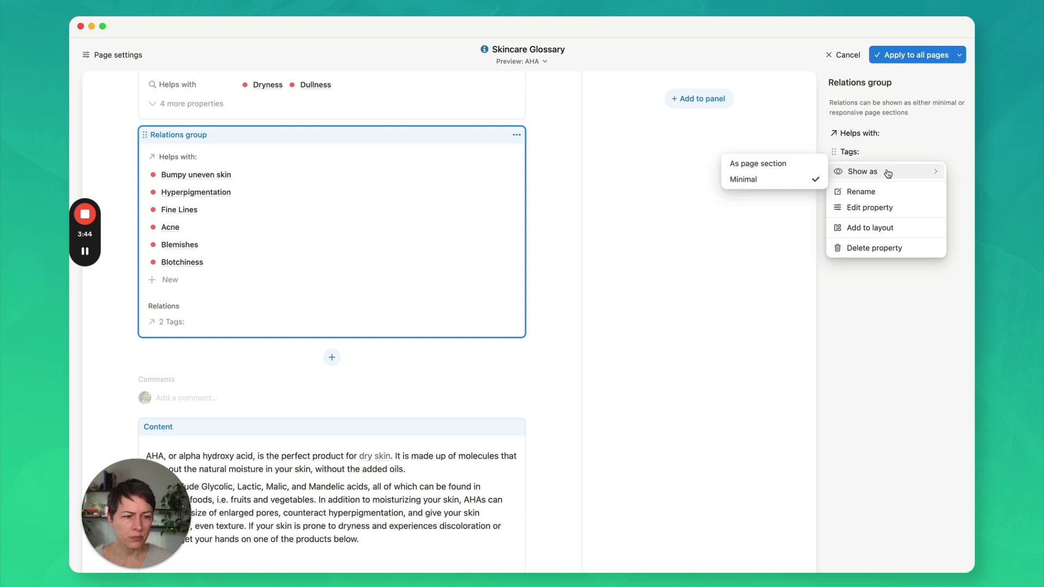
left_click(754, 163)
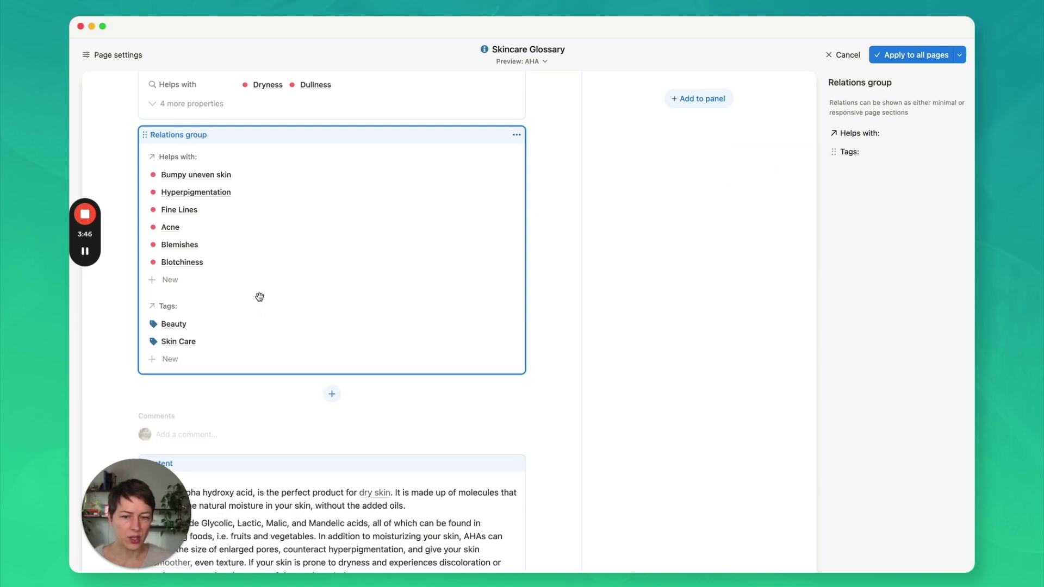
Separate Tags: into its own block and move it into the side panel.
left_click(897, 152)
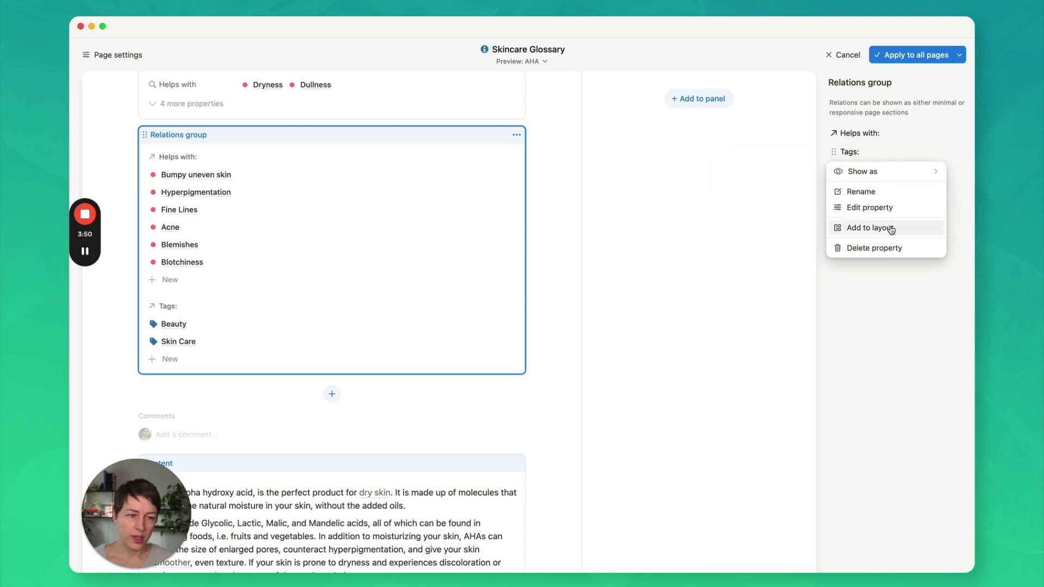
left_click(870, 228)
left_click(516, 310)
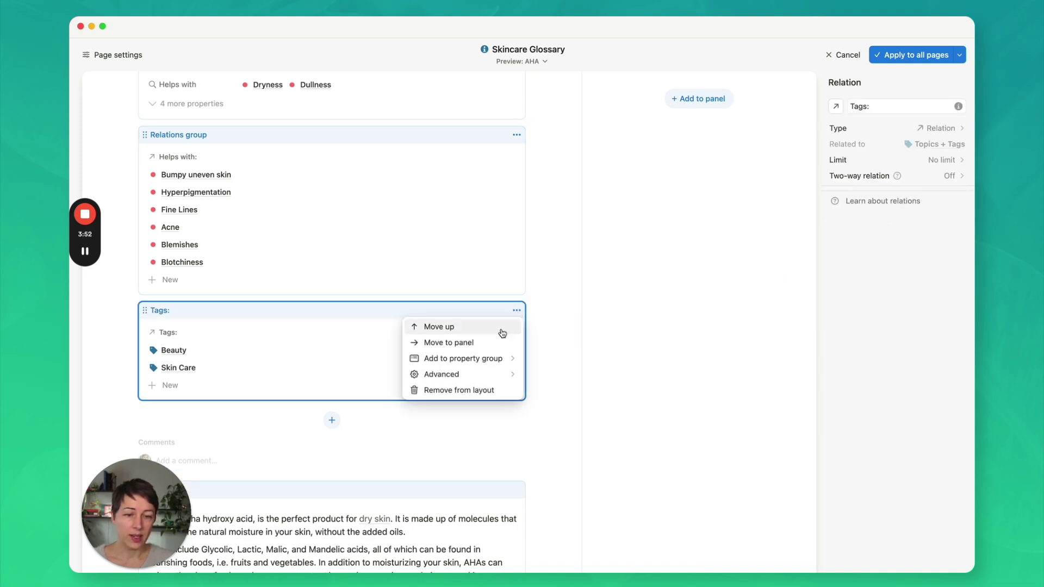
mouse_move(488, 364)
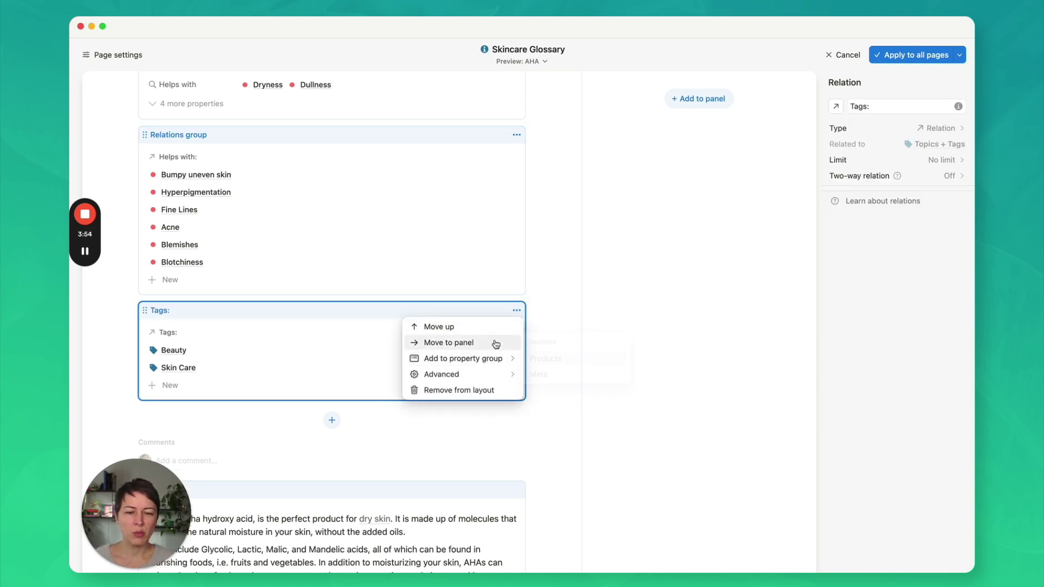
left_click(460, 344)
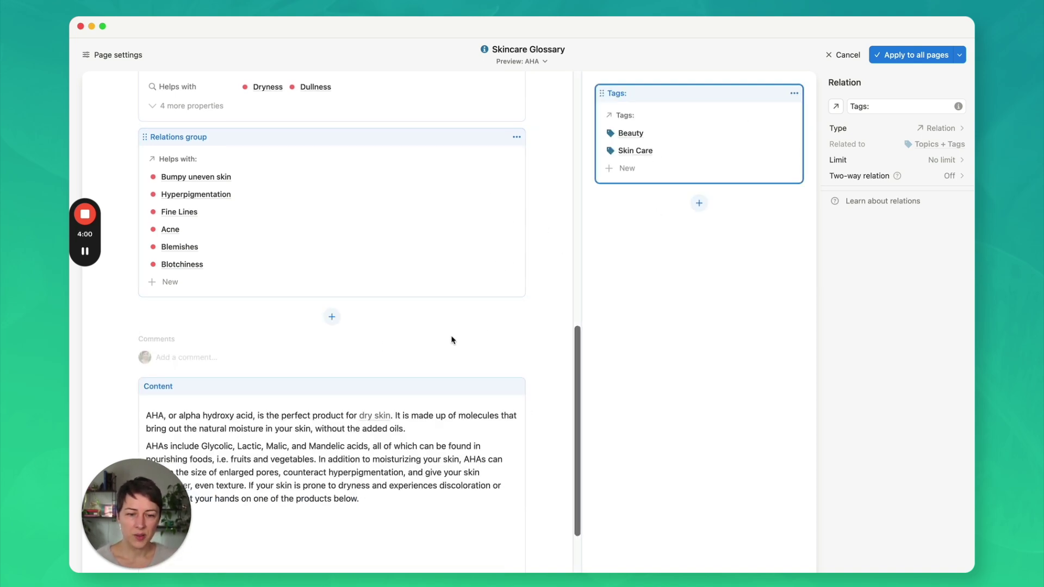
Add a Products table view next to the Content tab in the Views block.
left_click(194, 384)
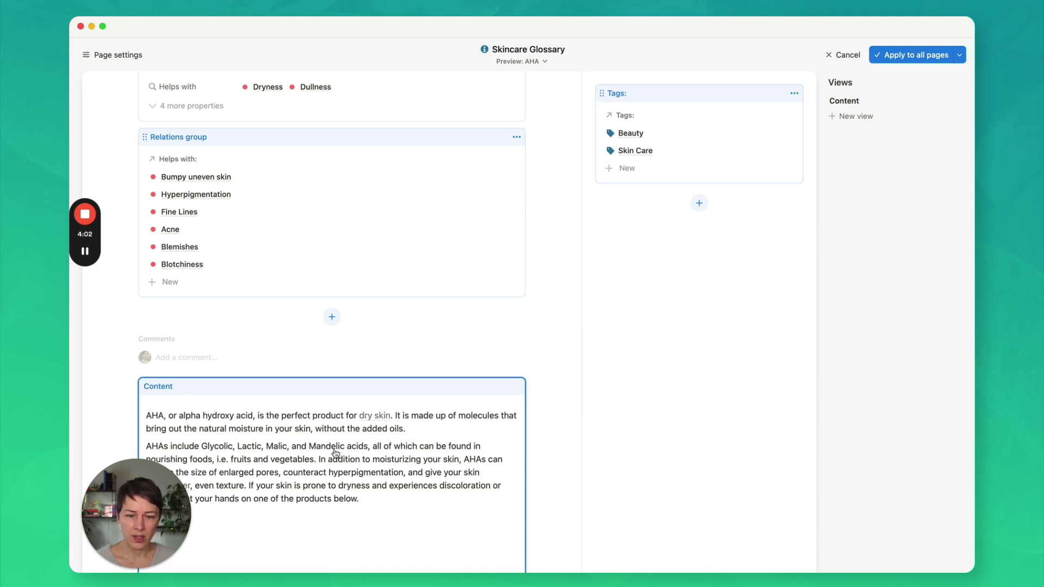
left_click(855, 116)
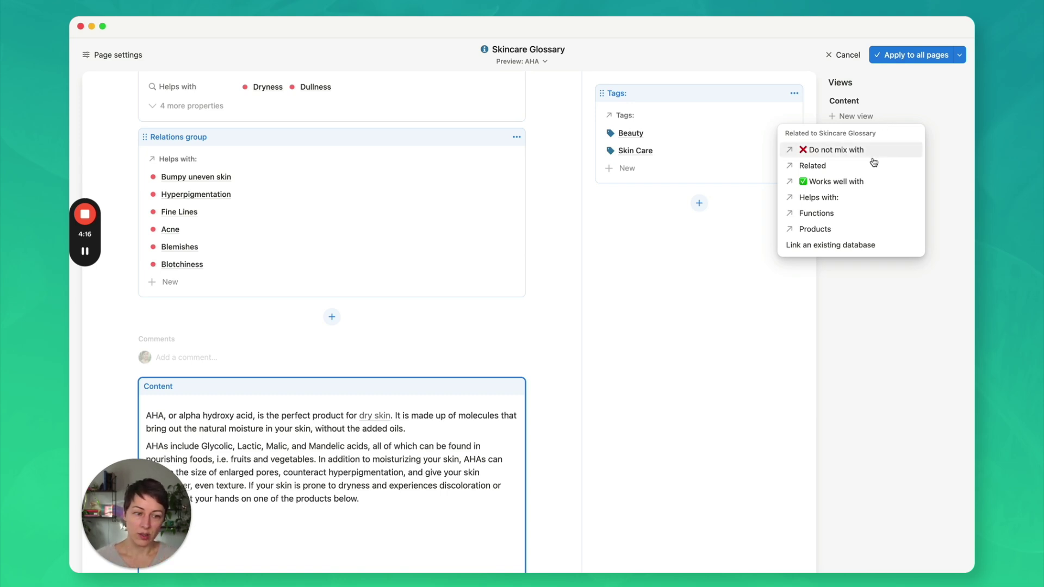
left_click(843, 229)
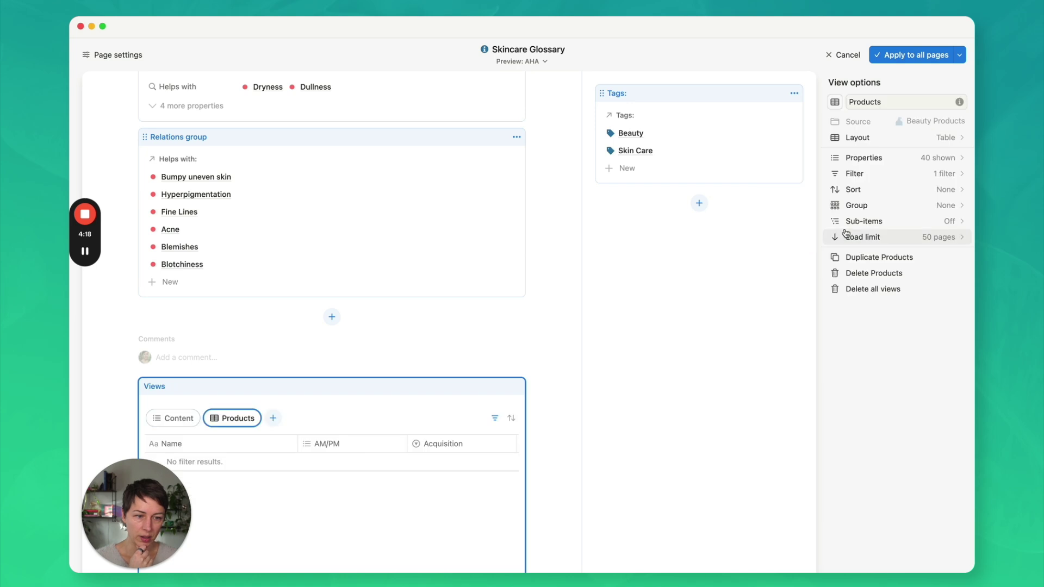
Switch back and forth between the Content and Products tabs to compare both views.
left_click(247, 415)
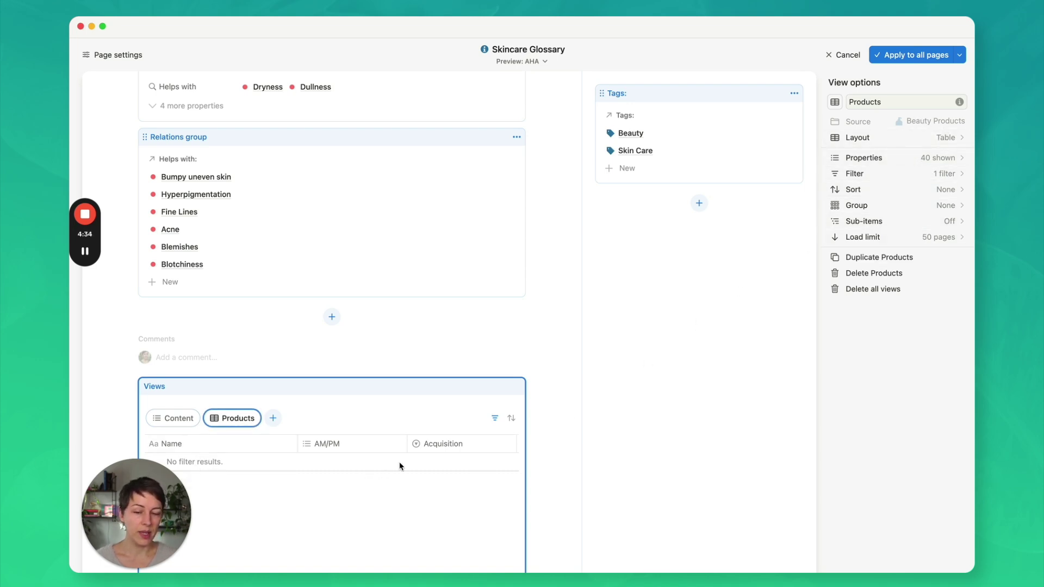
left_click(173, 423)
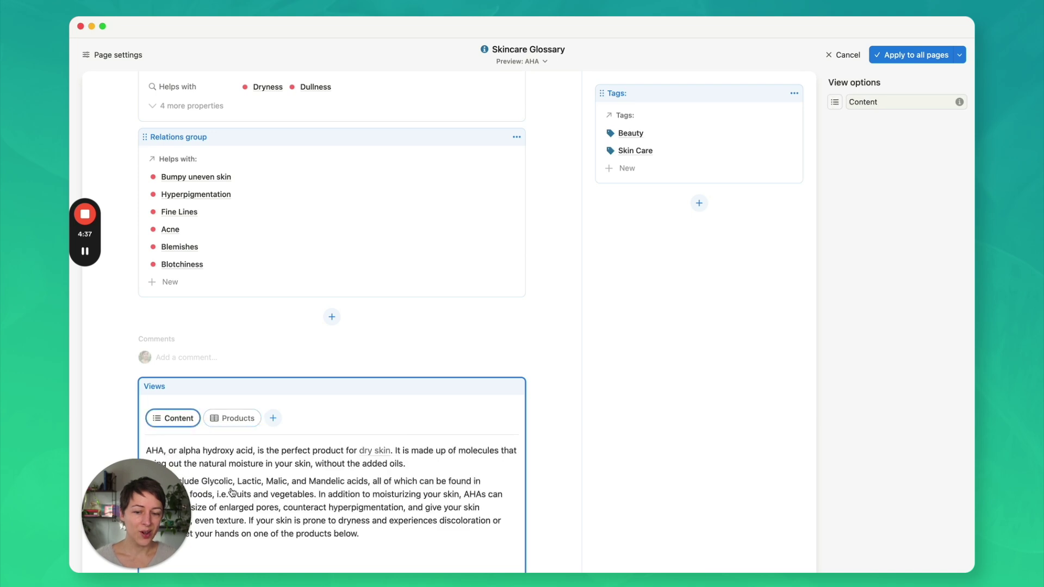
left_click(231, 419)
left_click(182, 423)
scroll(304, 348, "down", 5)
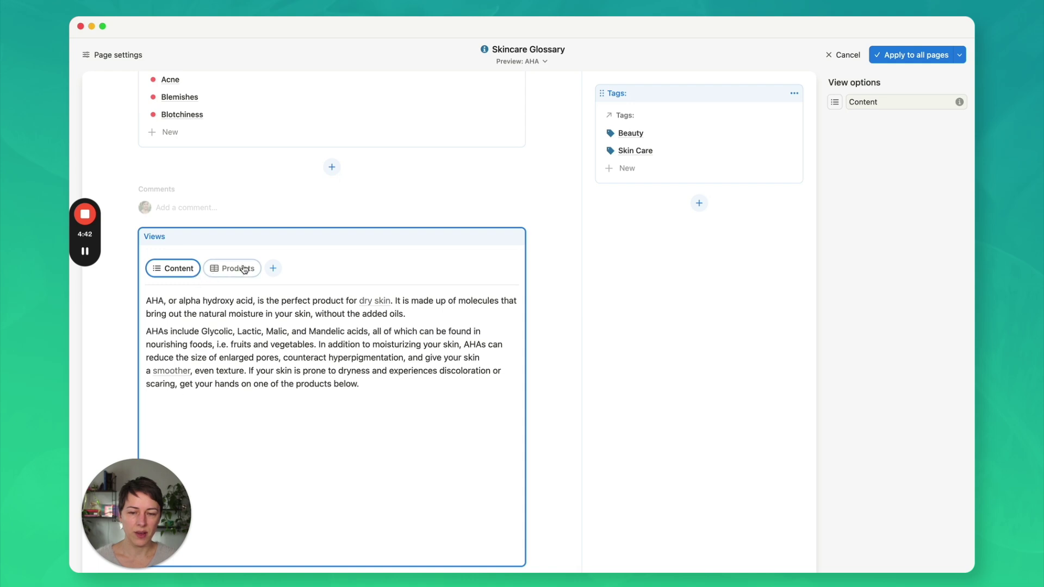
left_click(223, 269)
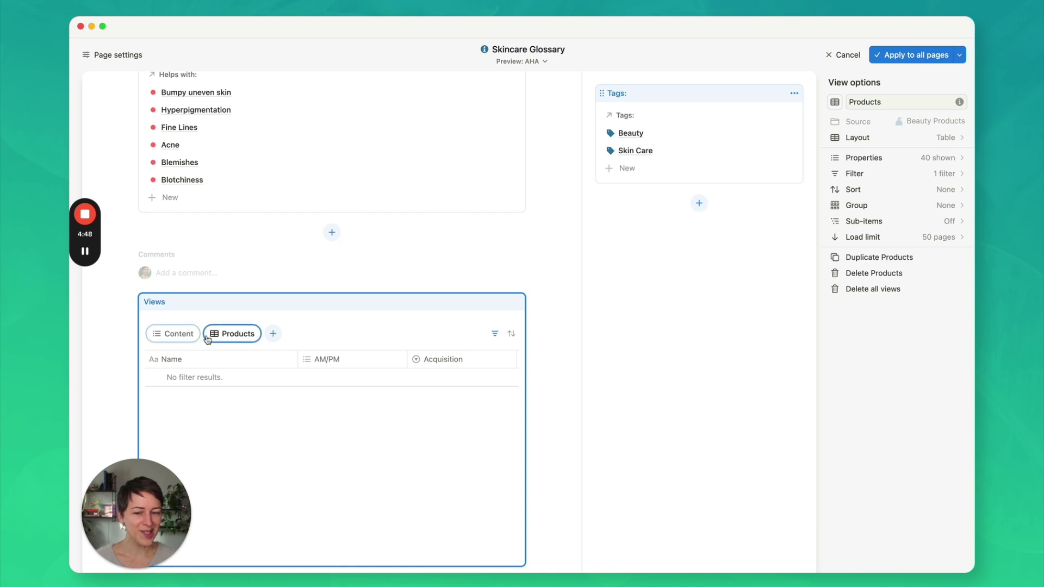
left_click(168, 335)
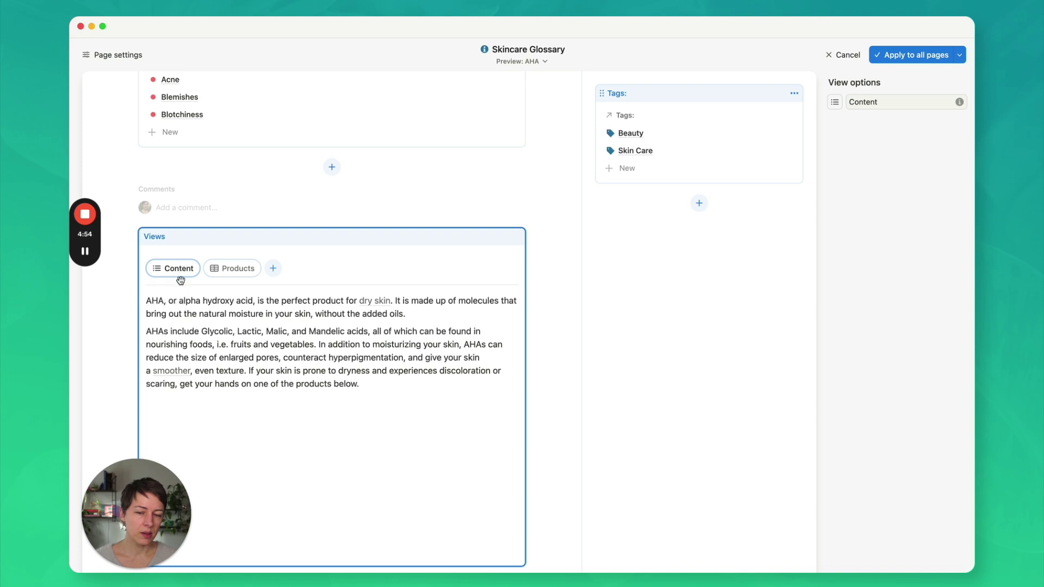
left_click(234, 268)
left_click(185, 334)
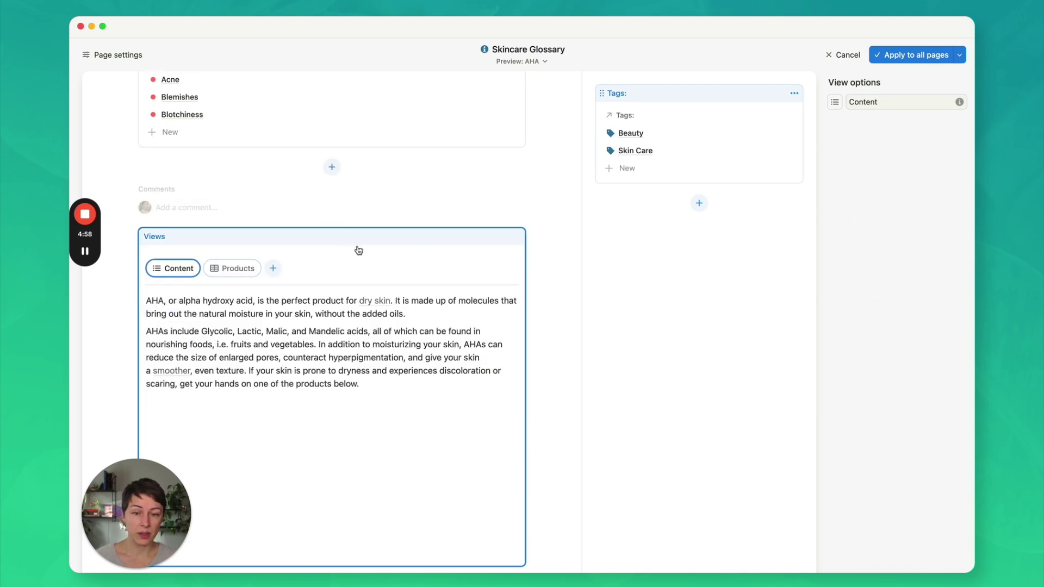
scroll(441, 291, "up", 3)
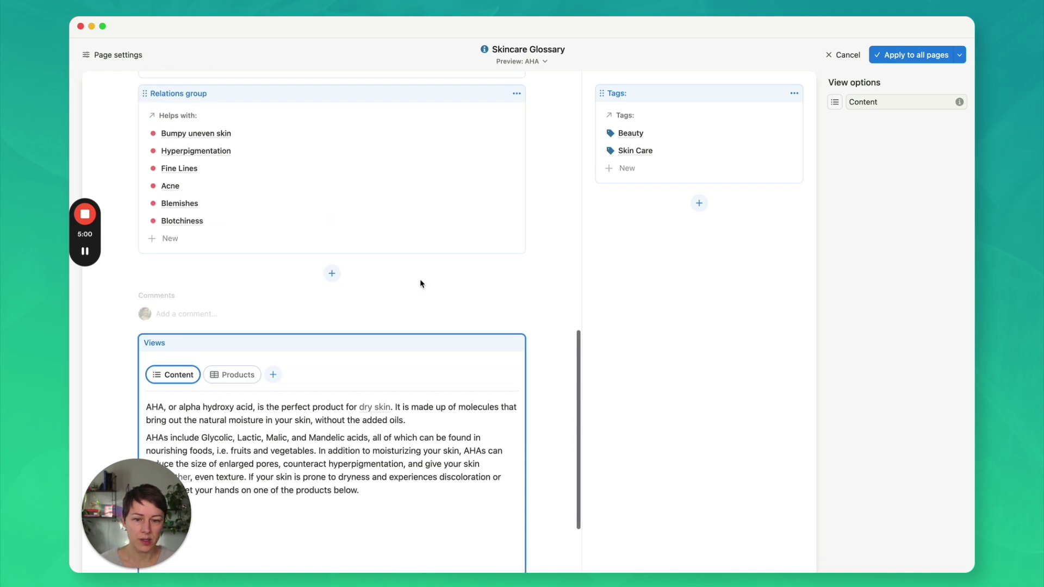
left_click(234, 374)
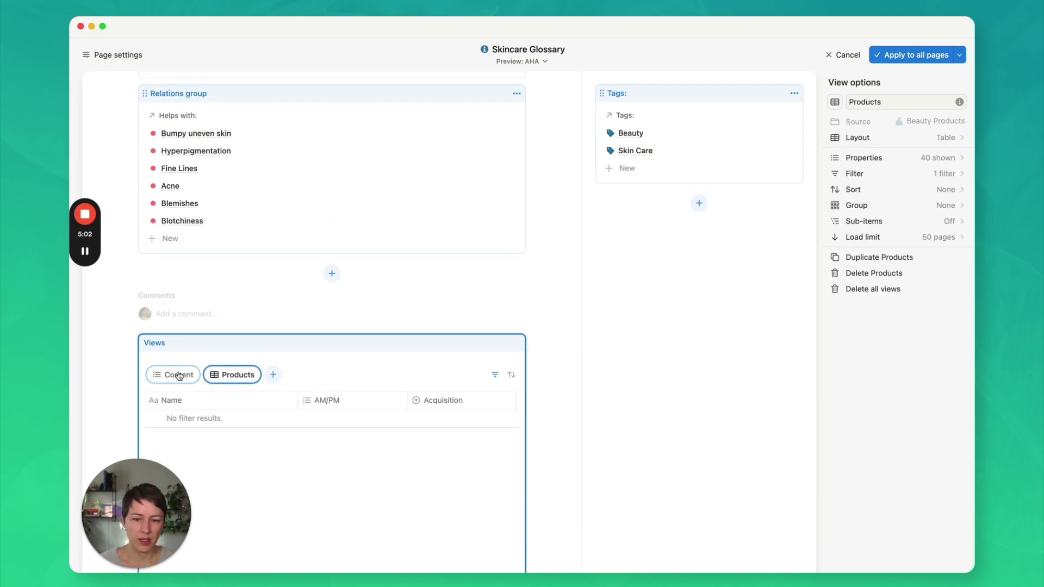
left_click(192, 377)
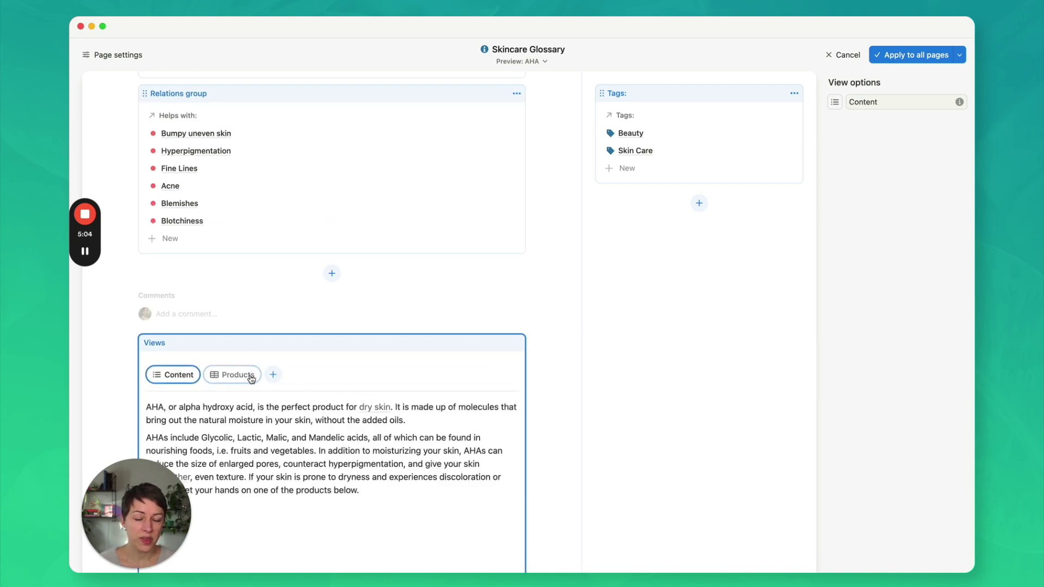
left_click(253, 377)
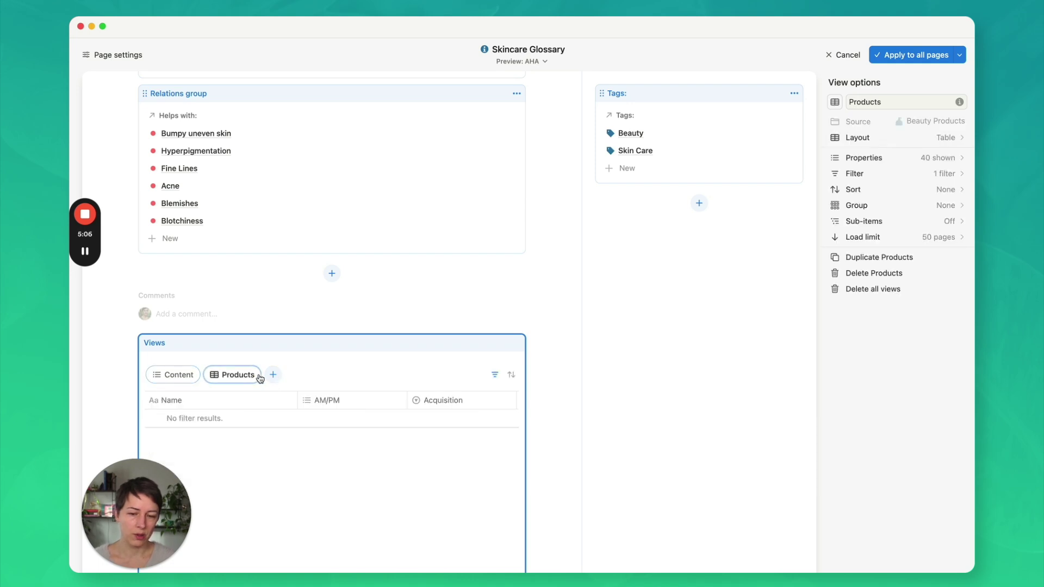
Add a Related table view as the third tab beside Content and Products.
left_click(273, 377)
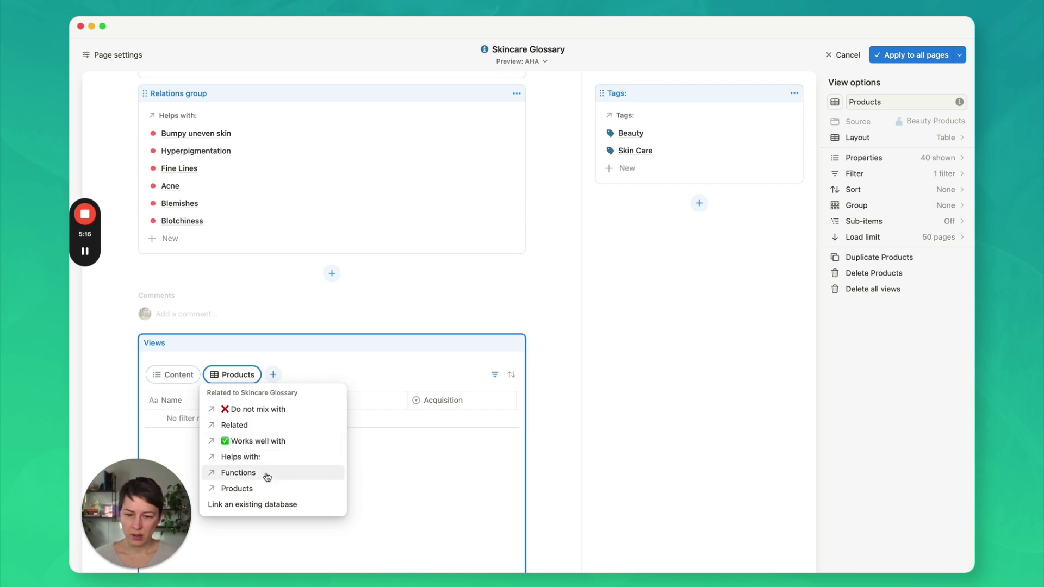
left_click(263, 426)
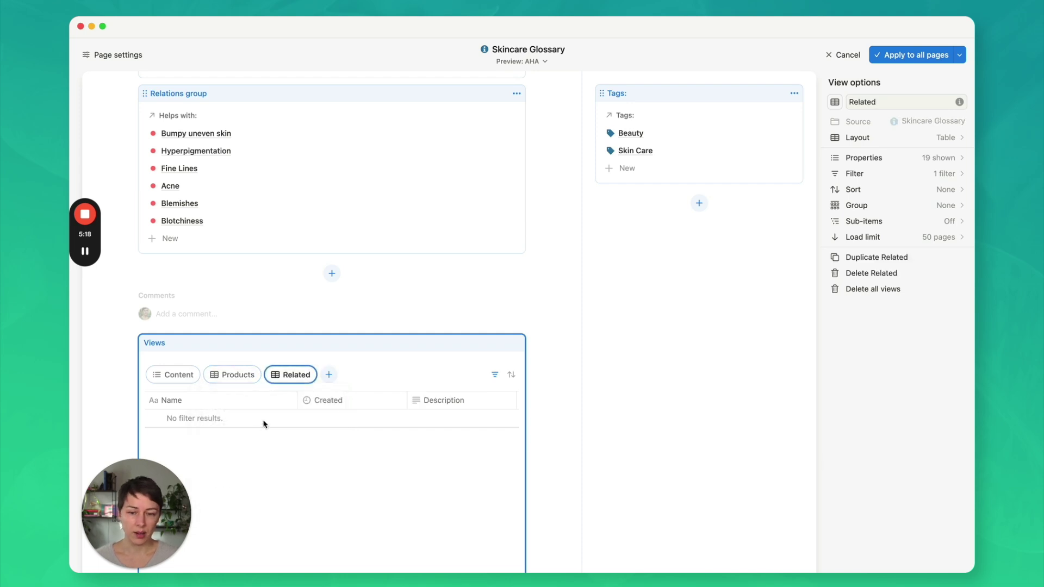
left_click(229, 375)
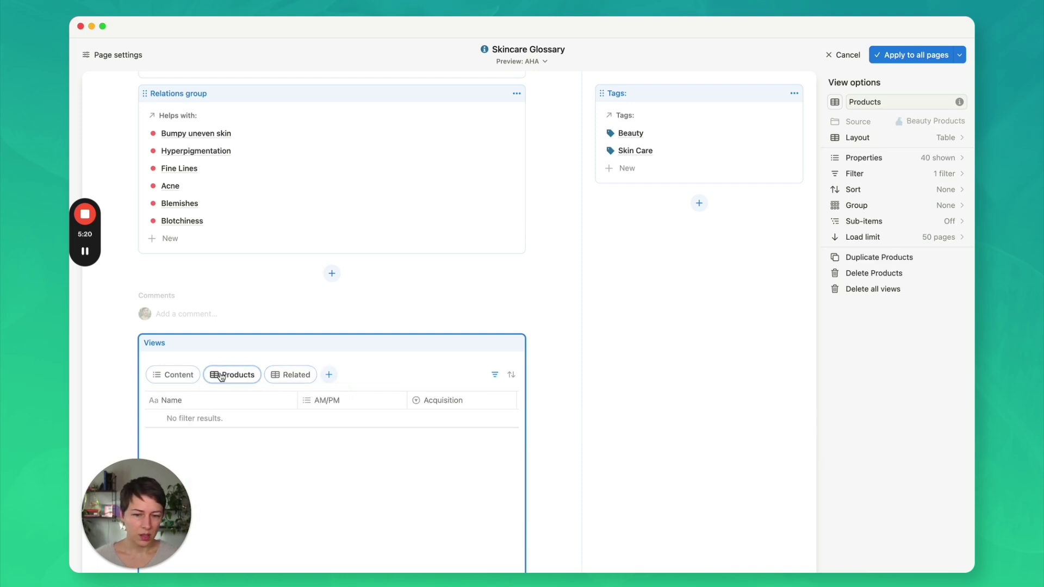
left_click(172, 378)
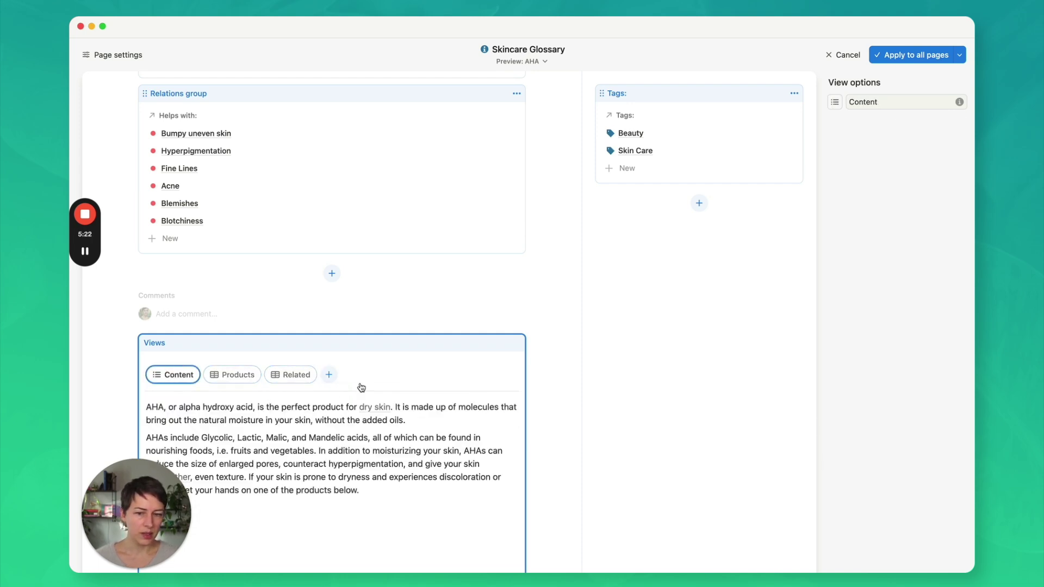
scroll(494, 339, "up", 3)
scroll(493, 338, "up", 2)
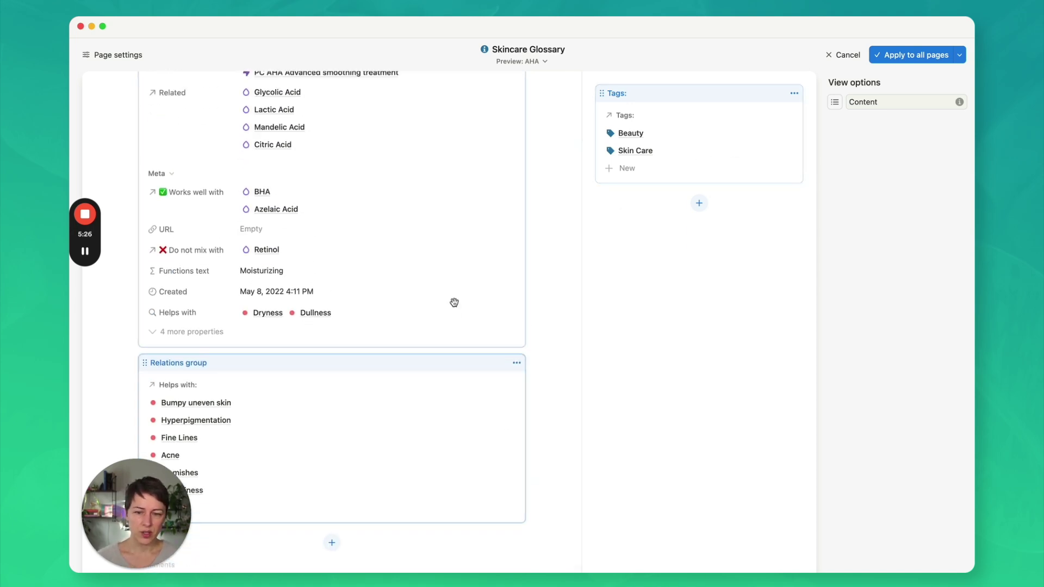
Give Works well with (BHA, Azelaic Acid) its own section and move it to the side panel below Tags.
scroll(264, 191, "up", 1)
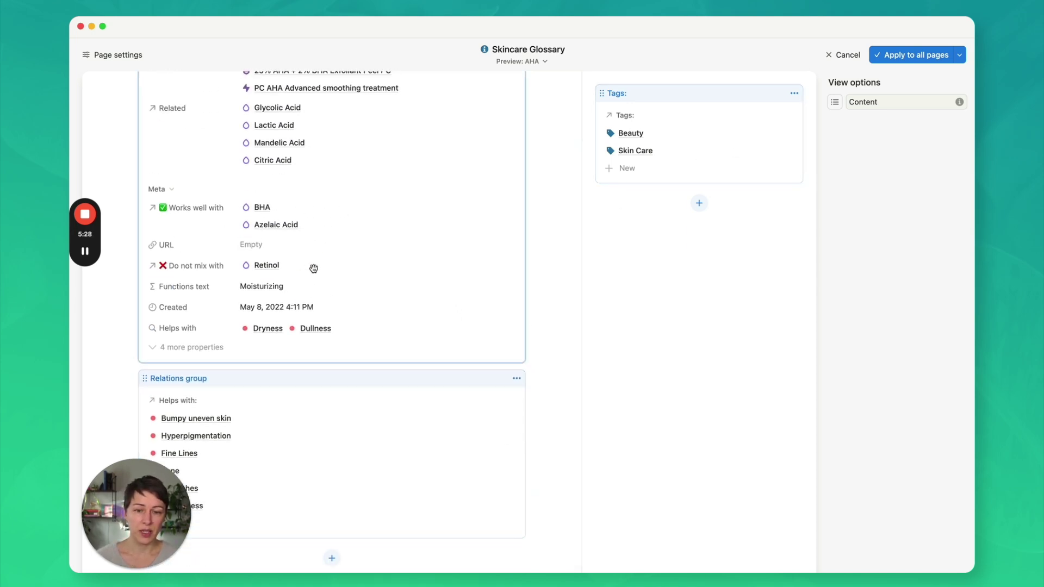
left_click(483, 218)
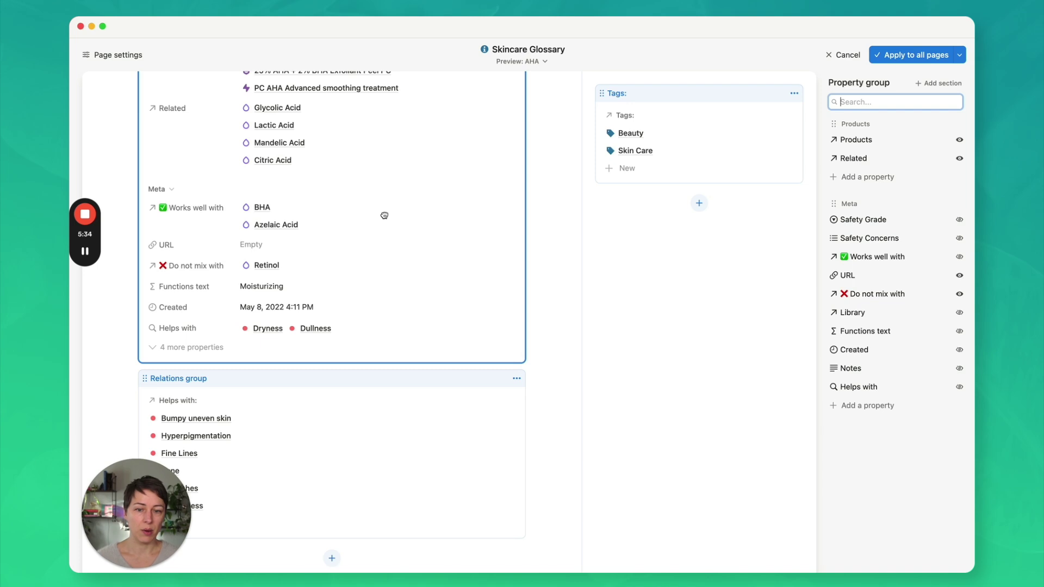
left_click(892, 259)
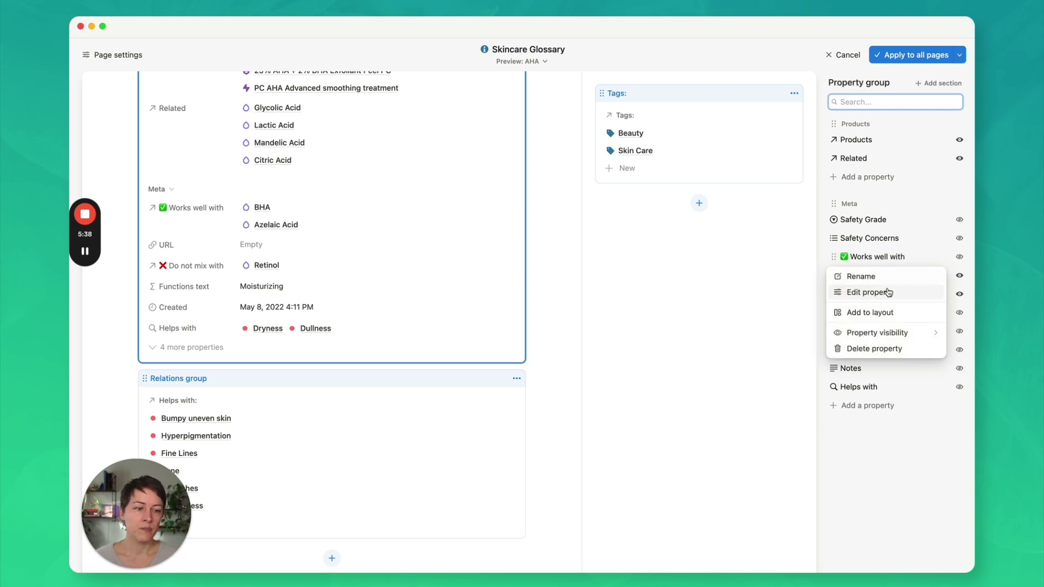
left_click(869, 313)
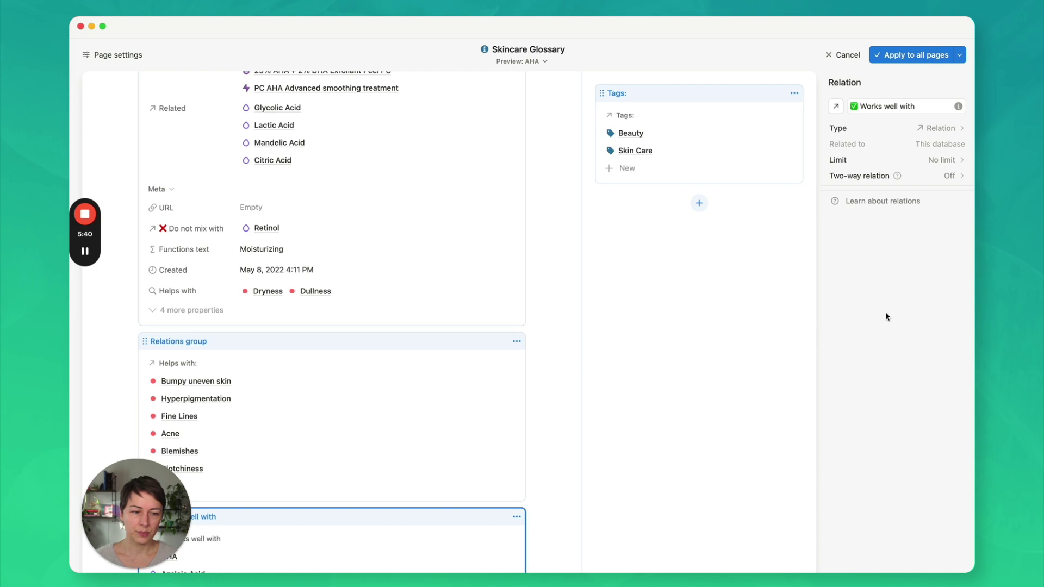
scroll(482, 286, "down", 5)
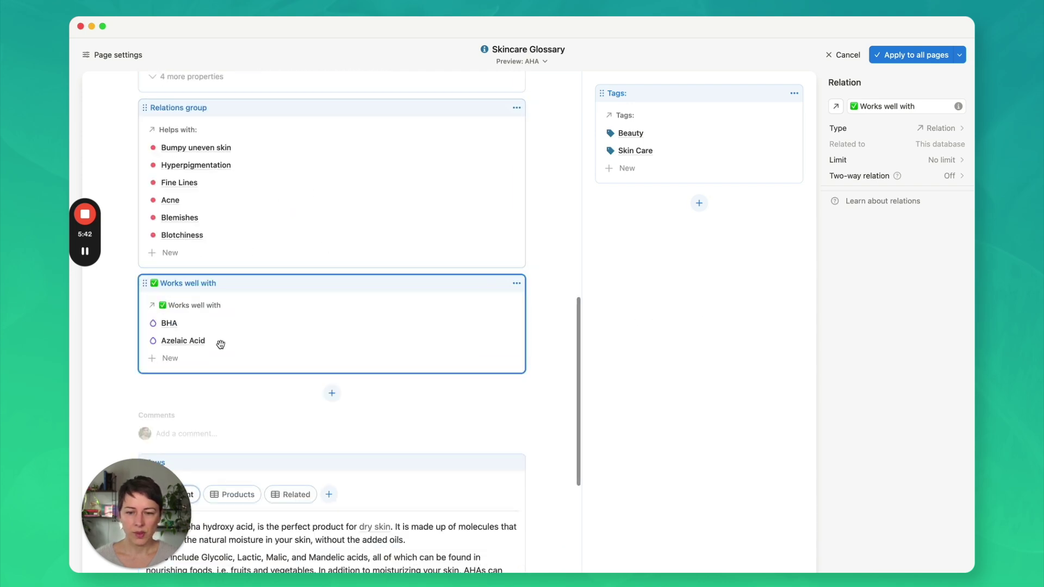
left_click(516, 284)
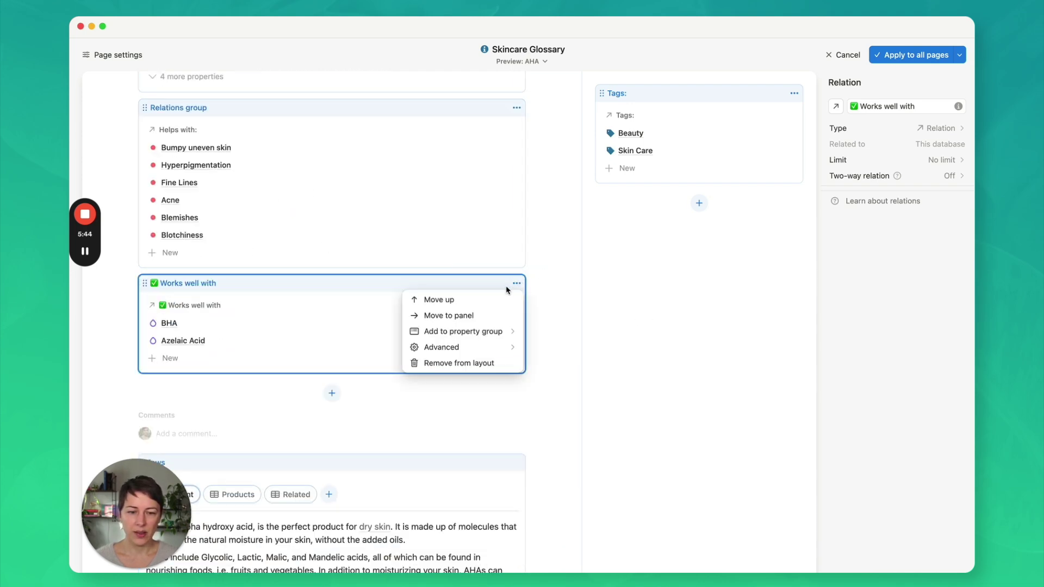
left_click(490, 316)
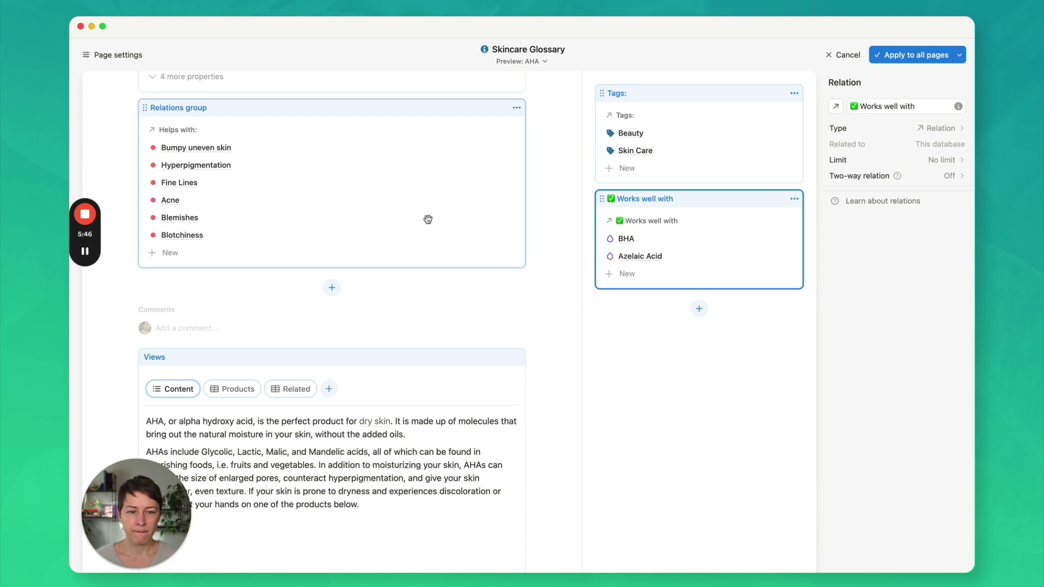
scroll(428, 220, "up", 3)
scroll(428, 220, "up", 2)
Give Do not mix with (Retinol) its own section and move it to the side panel below Works well with.
left_click(451, 208)
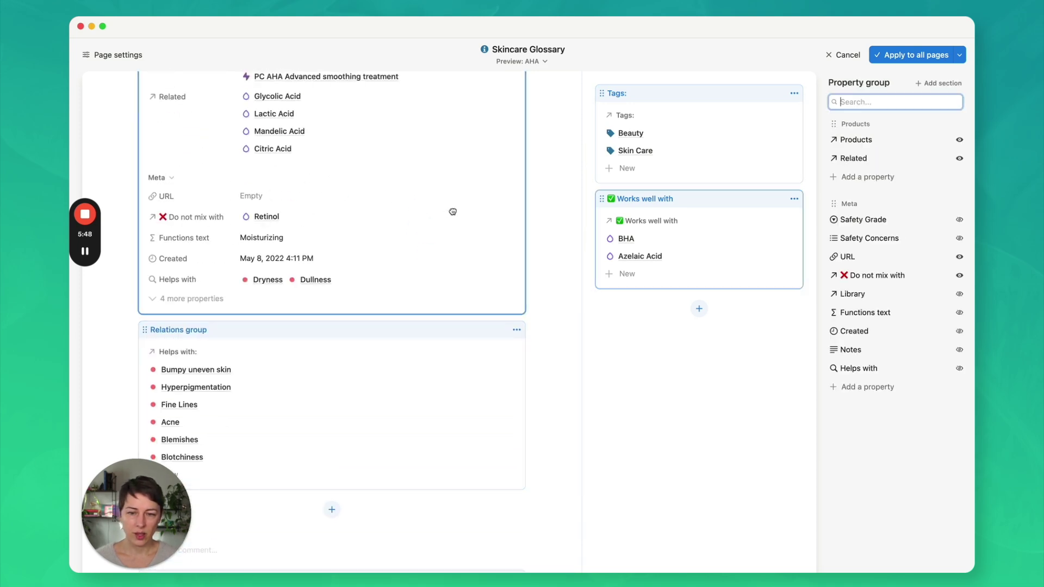
left_click(920, 276)
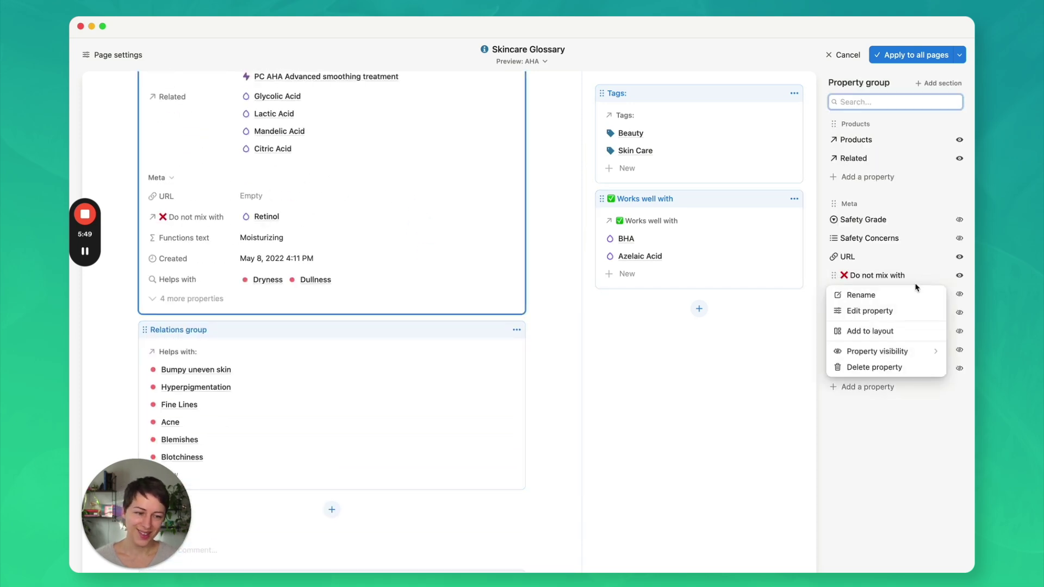
left_click(879, 332)
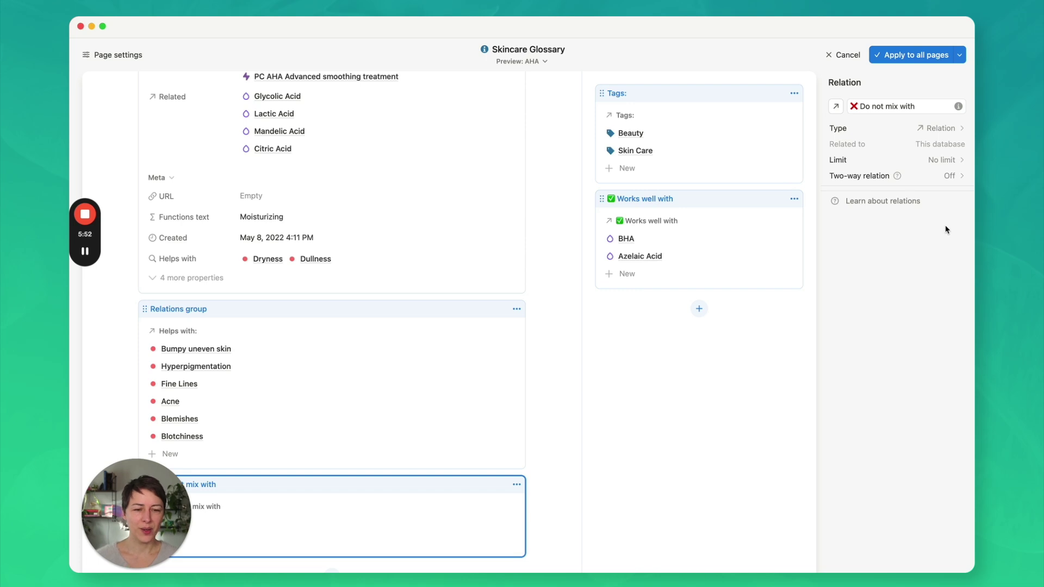
scroll(410, 315, "down", 3)
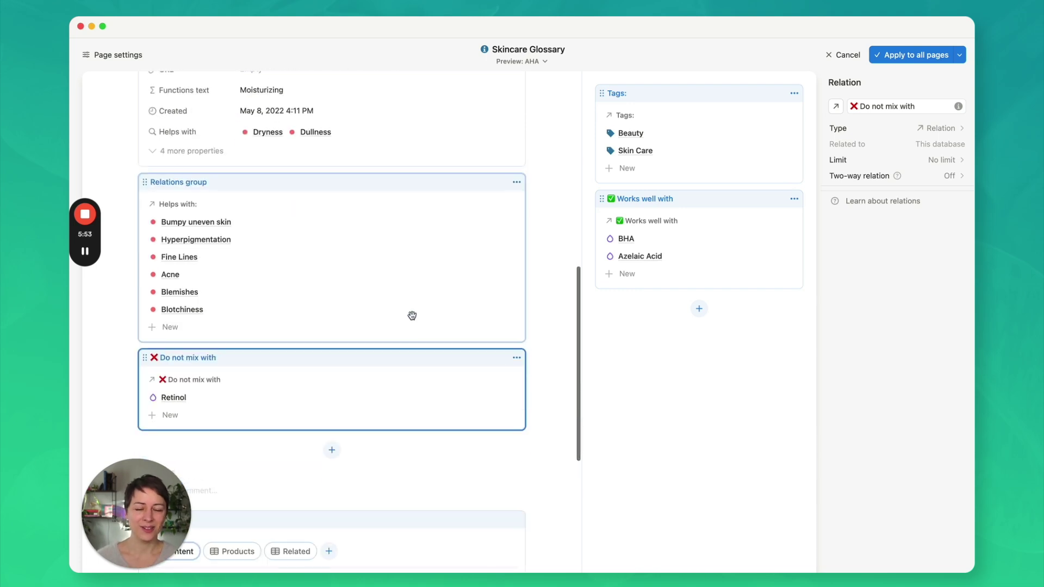
left_click(515, 357)
left_click(481, 390)
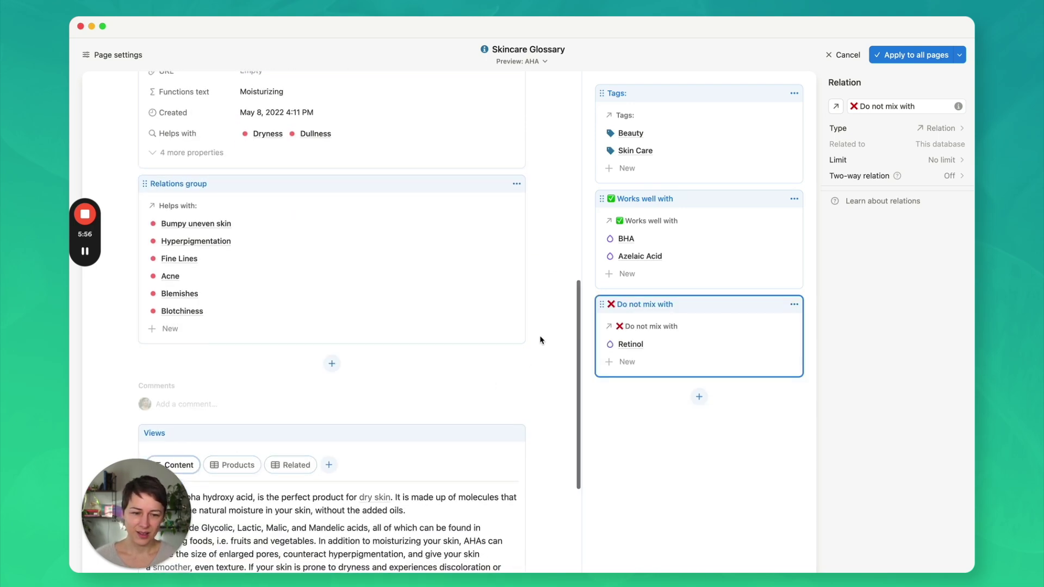
scroll(539, 339, "up", 5)
scroll(538, 338, "up", 2)
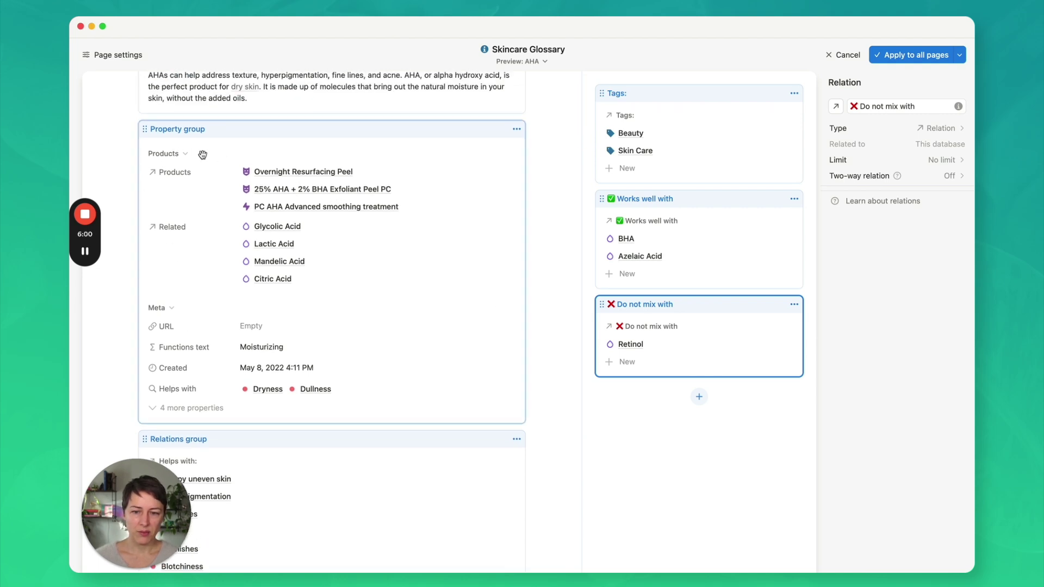
left_click(484, 188)
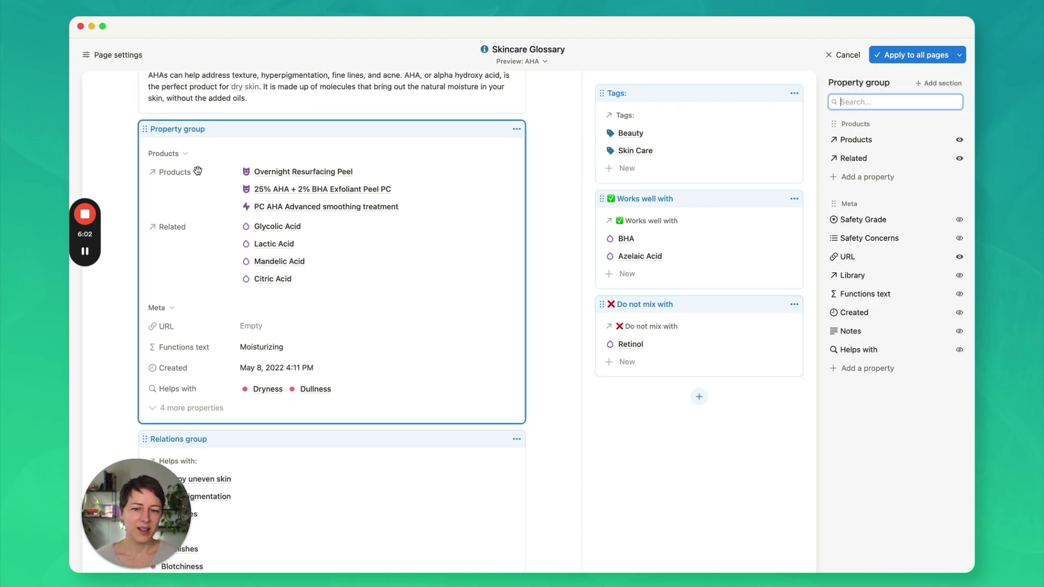
left_click(858, 126)
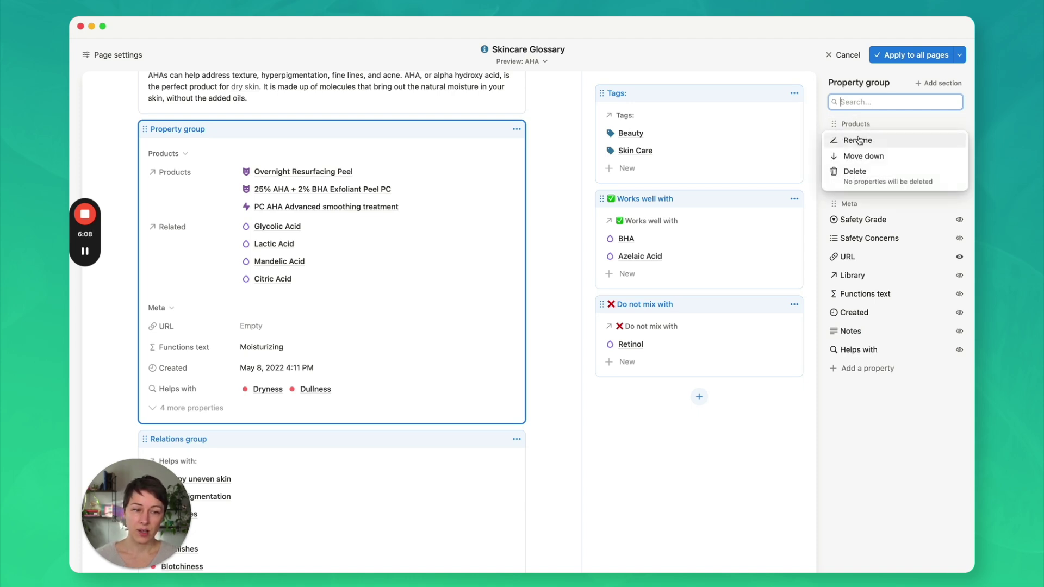
left_click(875, 180)
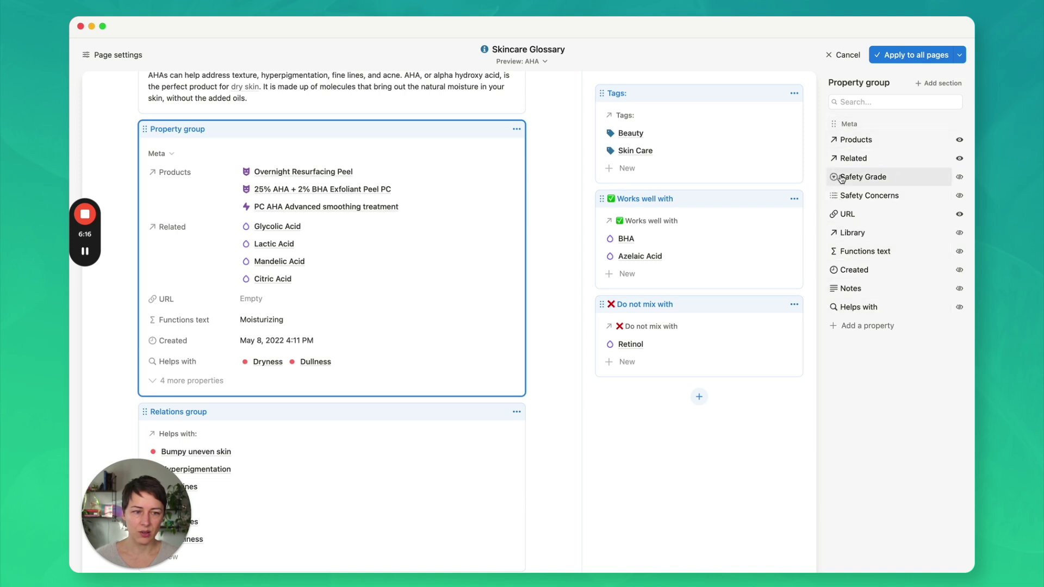
scroll(398, 194, "down", 3)
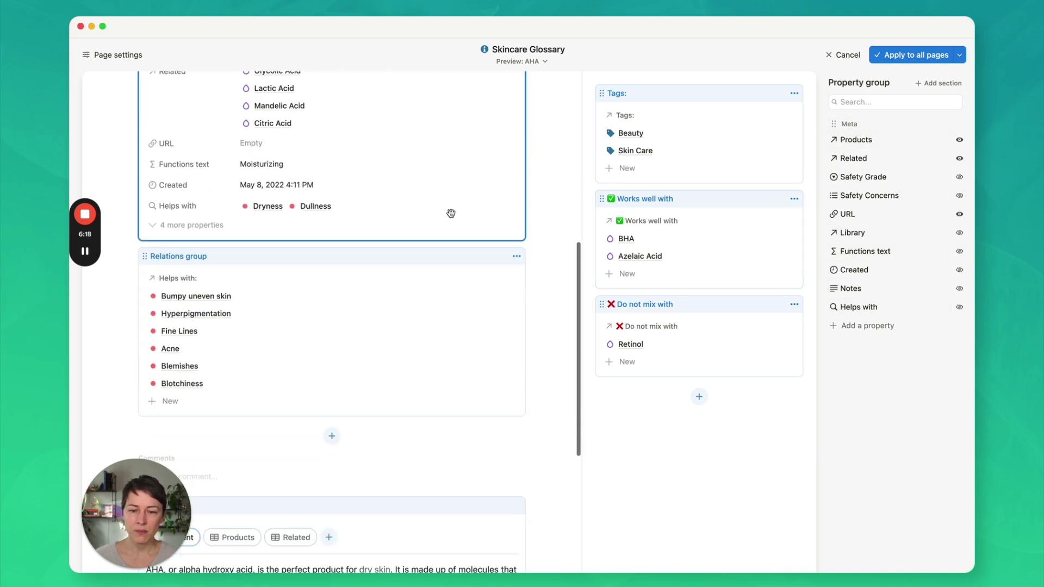
scroll(450, 212, "up", 7)
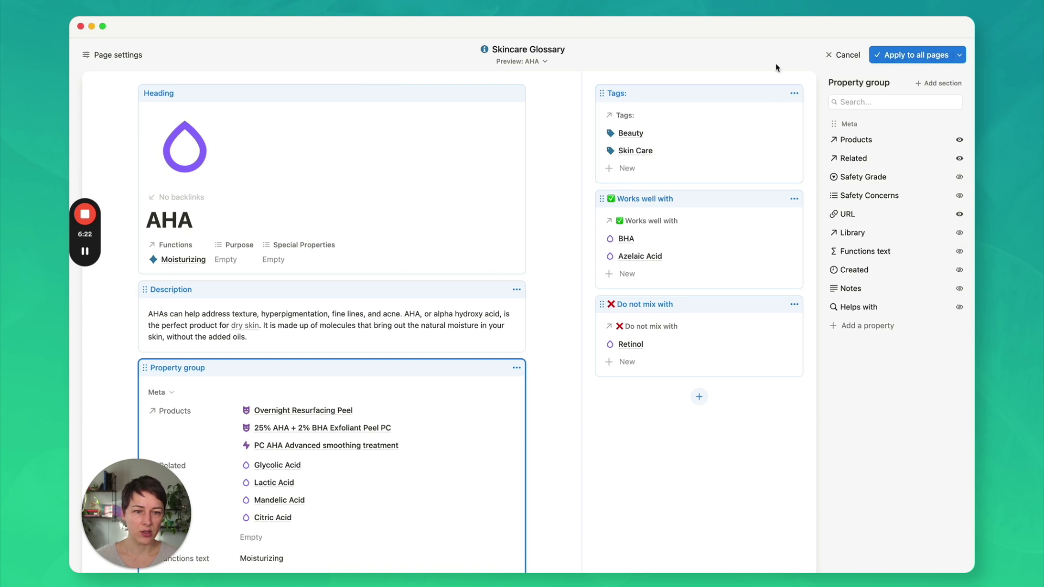
left_click(525, 61)
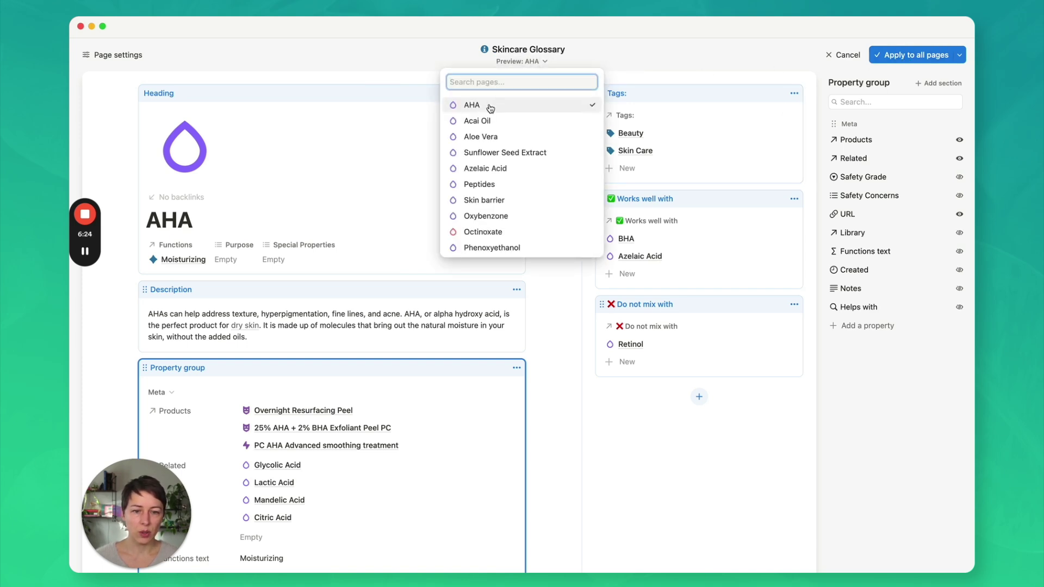
left_click(501, 175)
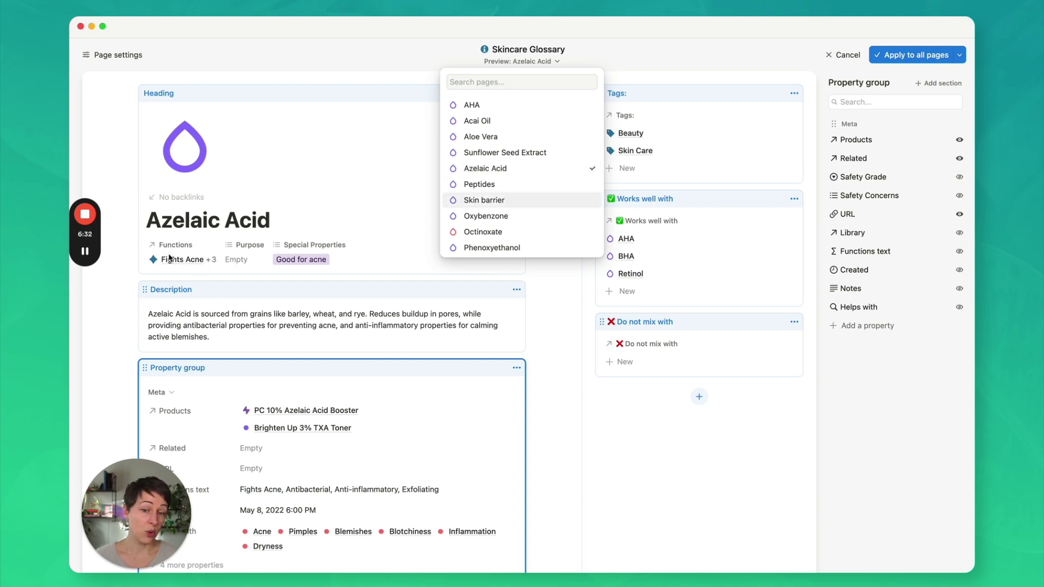
left_click(504, 232)
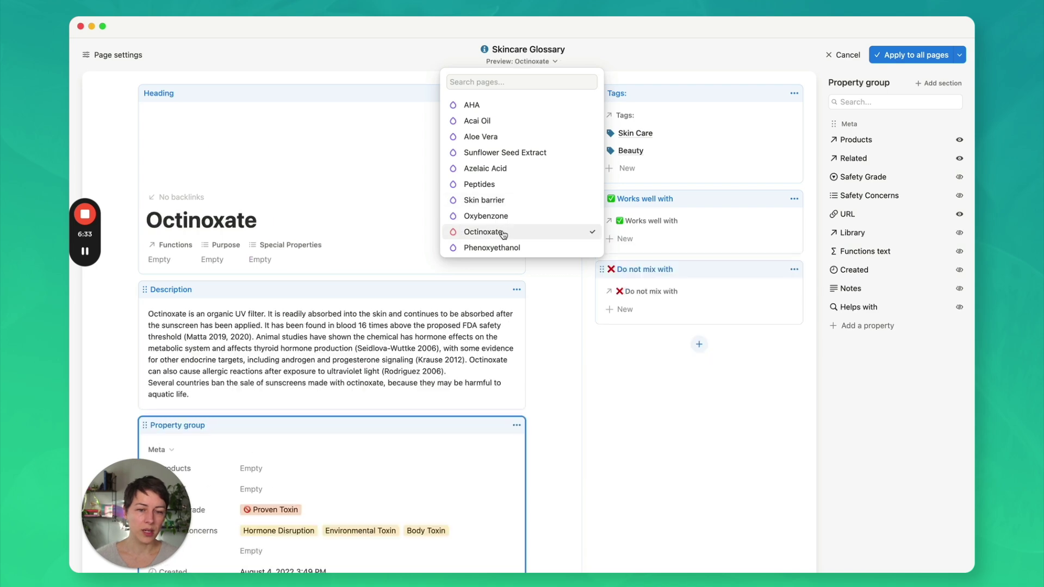
left_click(497, 105)
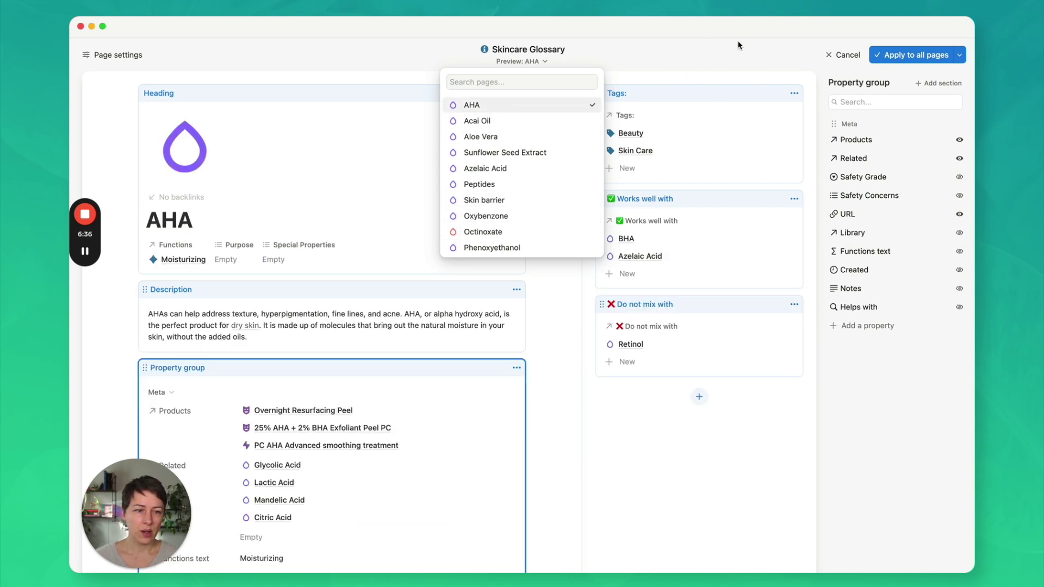
left_click(923, 57)
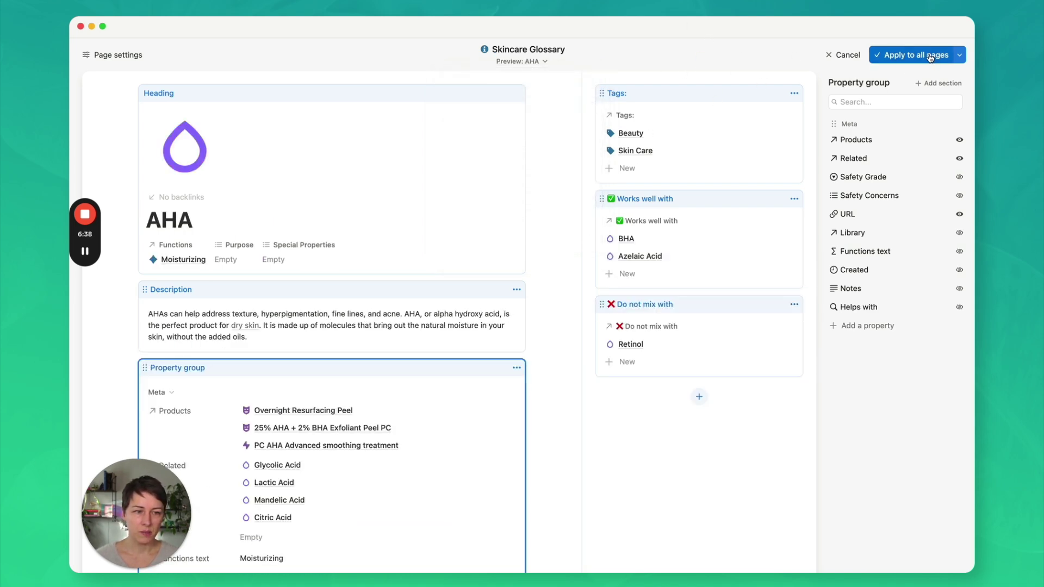
Apply the layout to all glossary pages and open Adenosene widened in side peek.
left_click(922, 56)
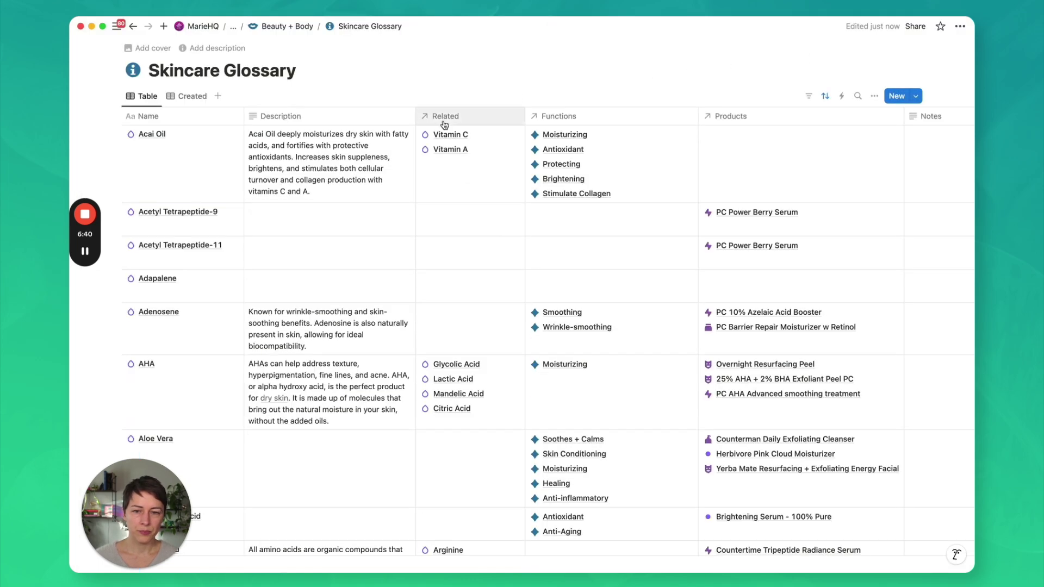
left_click(223, 312)
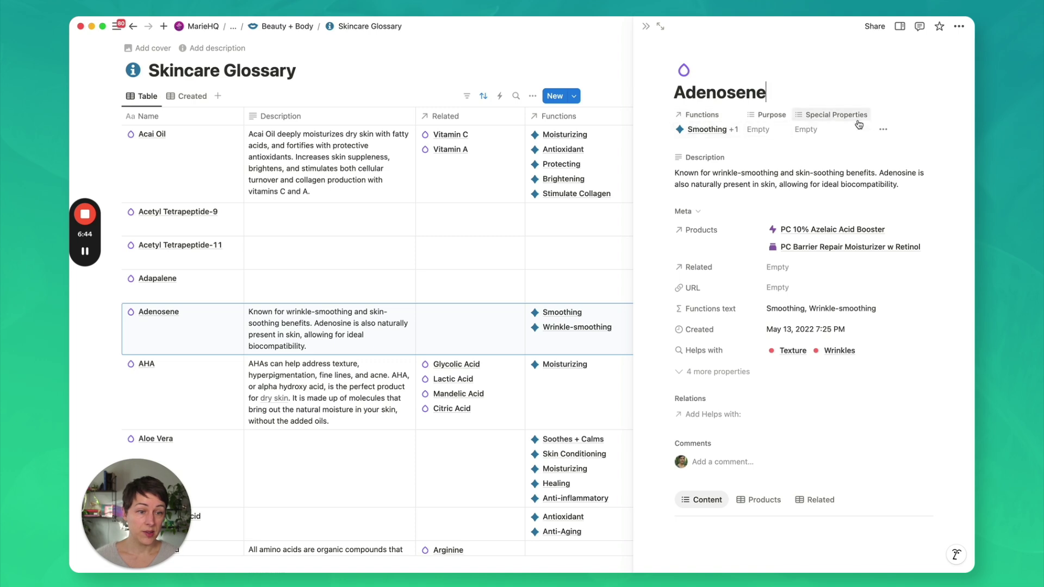
left_click_drag(633, 179, 541, 179)
Toggle Adenosene's Meta group and try the Helps with page picker.
left_click(592, 211)
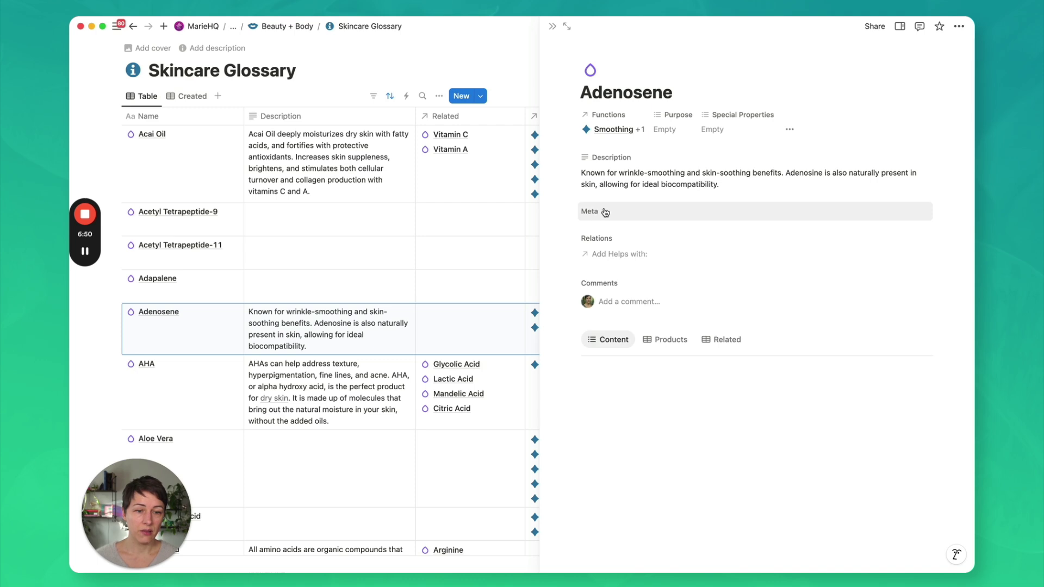
left_click(611, 254)
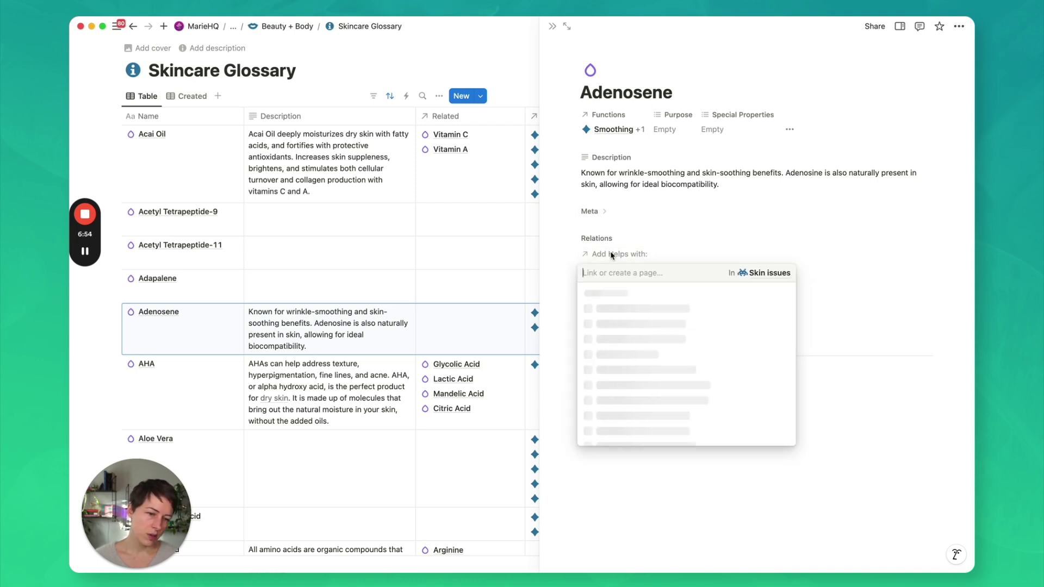
left_click(606, 242)
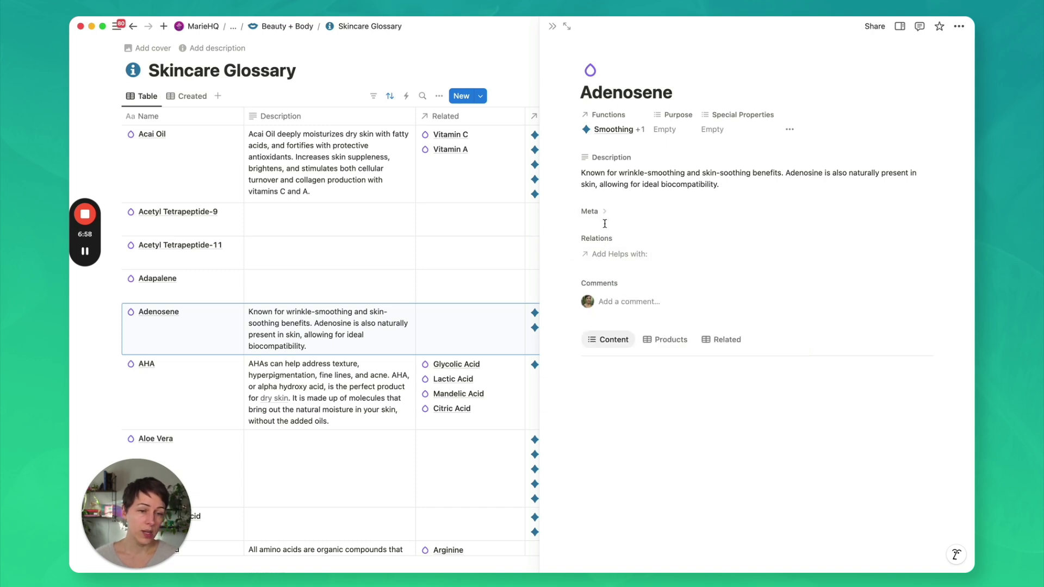
left_click(612, 254)
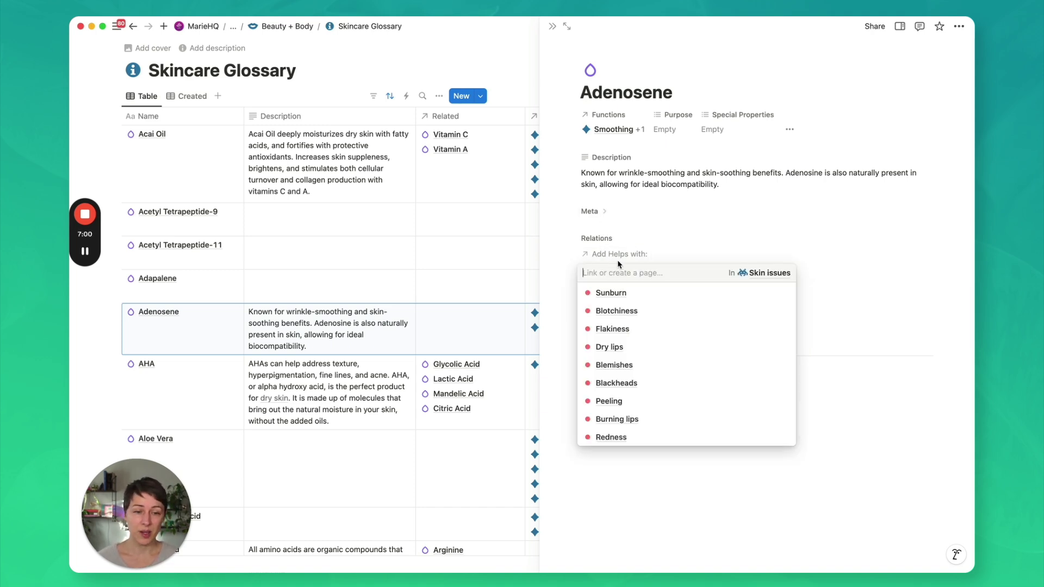
left_click(605, 250)
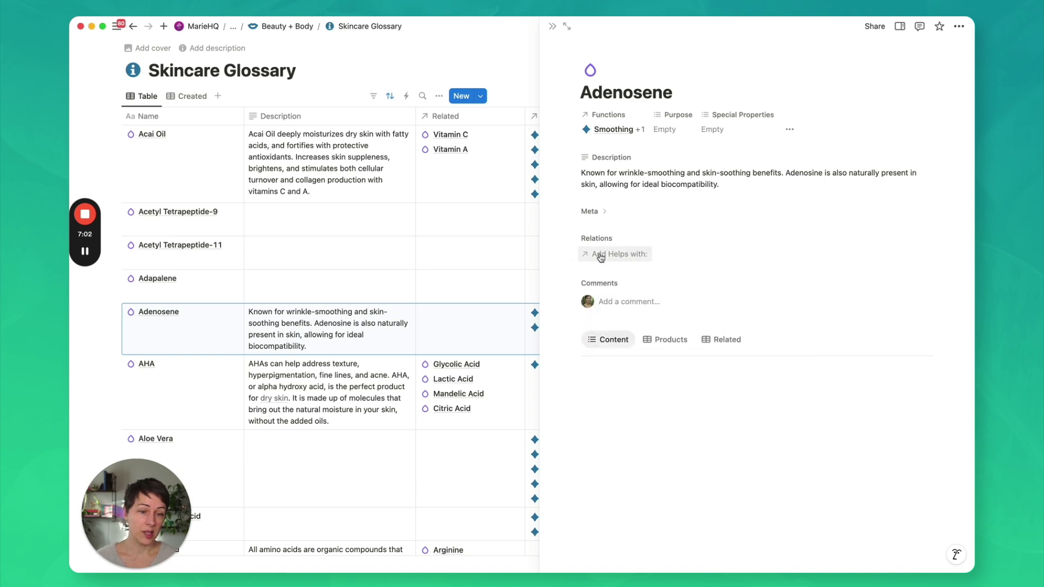
left_click(605, 218)
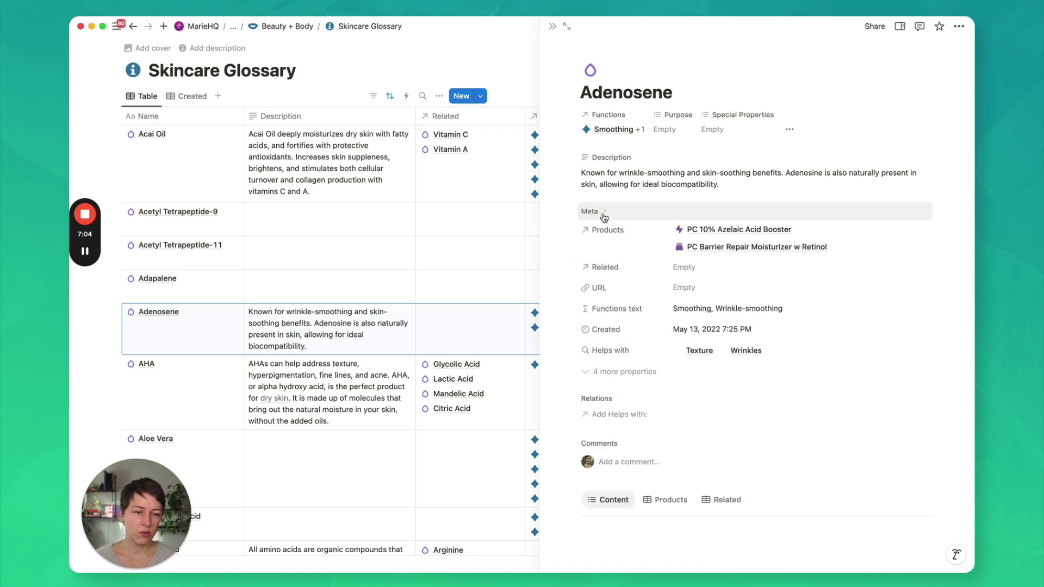
left_click(605, 213)
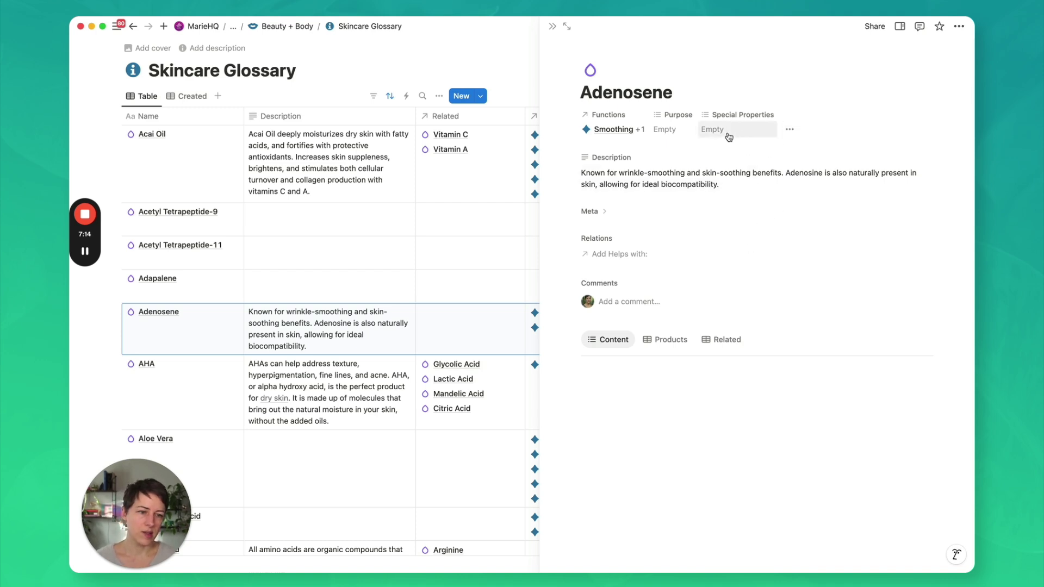
Cycle through Adenosene's Products, Related and Content tabs.
left_click(664, 338)
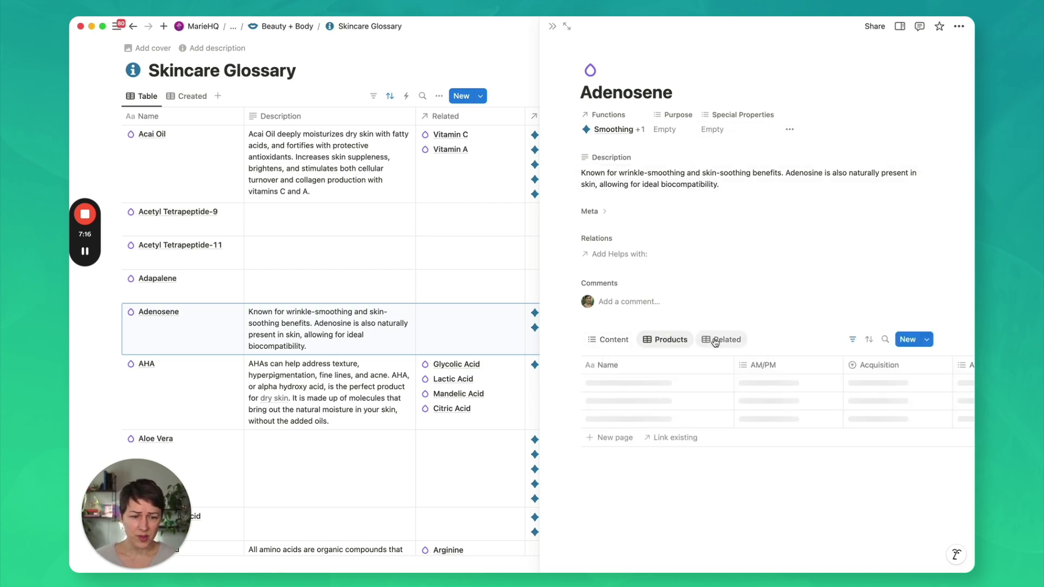
left_click(723, 339)
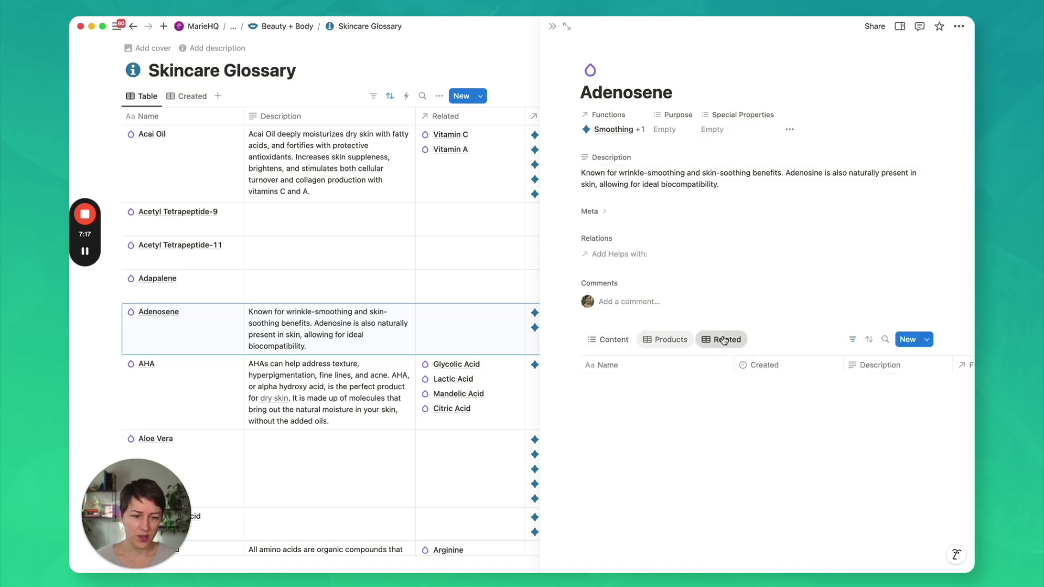
left_click(666, 340)
left_click(610, 343)
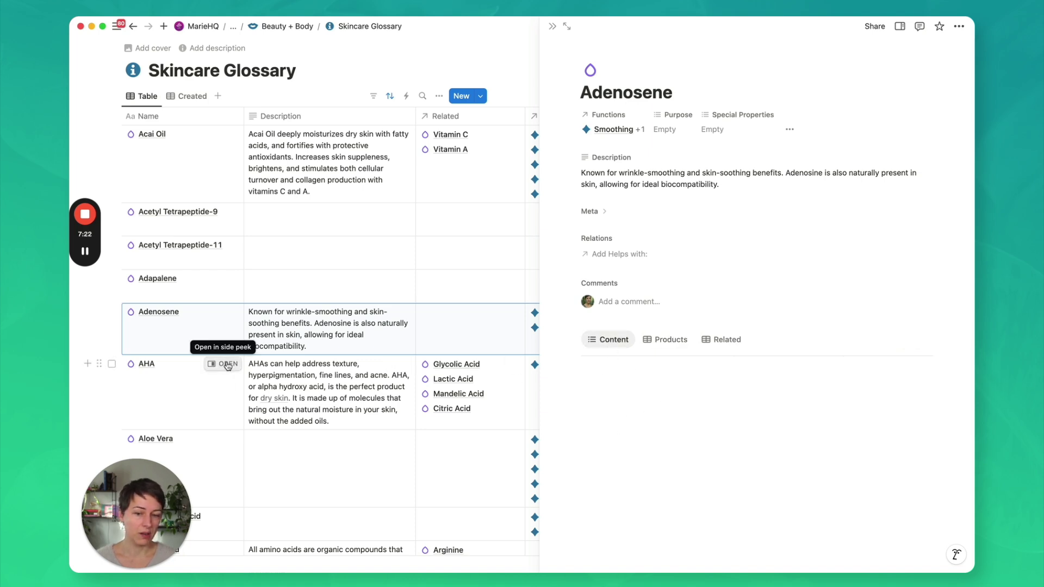
Open AHA in side peek and cycle through its Products, Related and Content tabs.
left_click(223, 364)
scroll(674, 359, "down", 5)
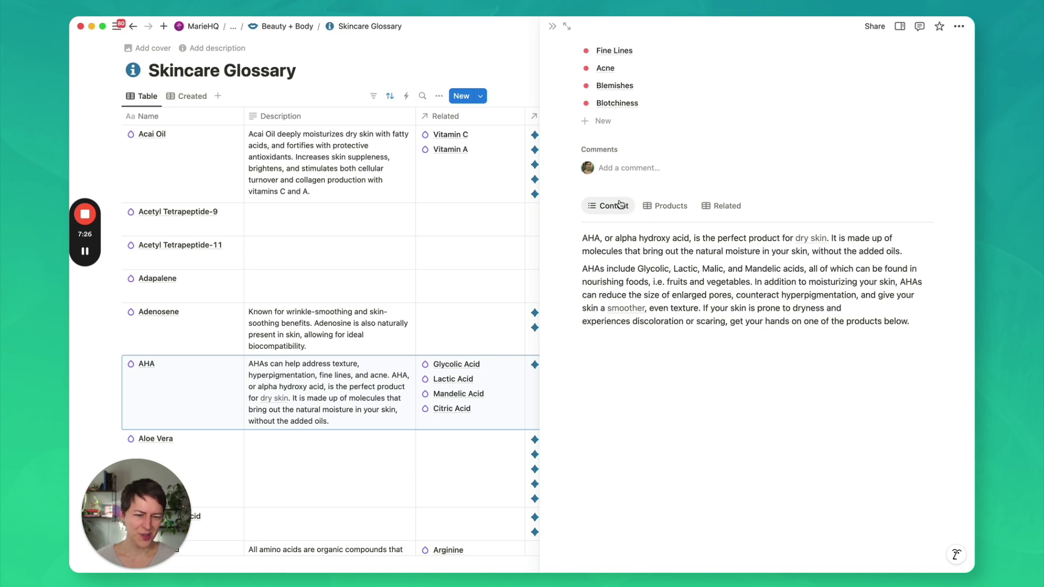
scroll(633, 257, "up", 3)
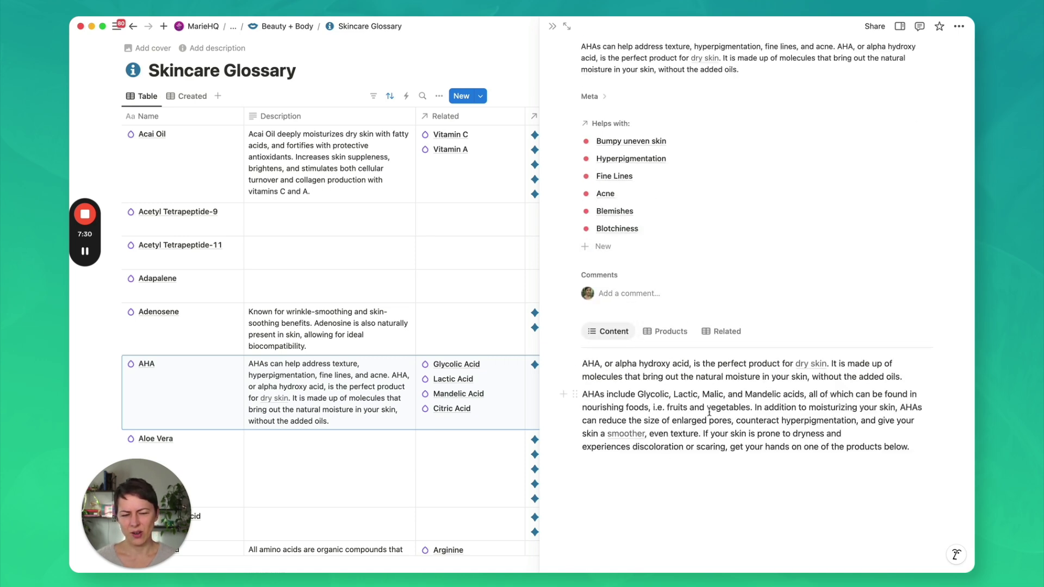
left_click(675, 337)
left_click(714, 333)
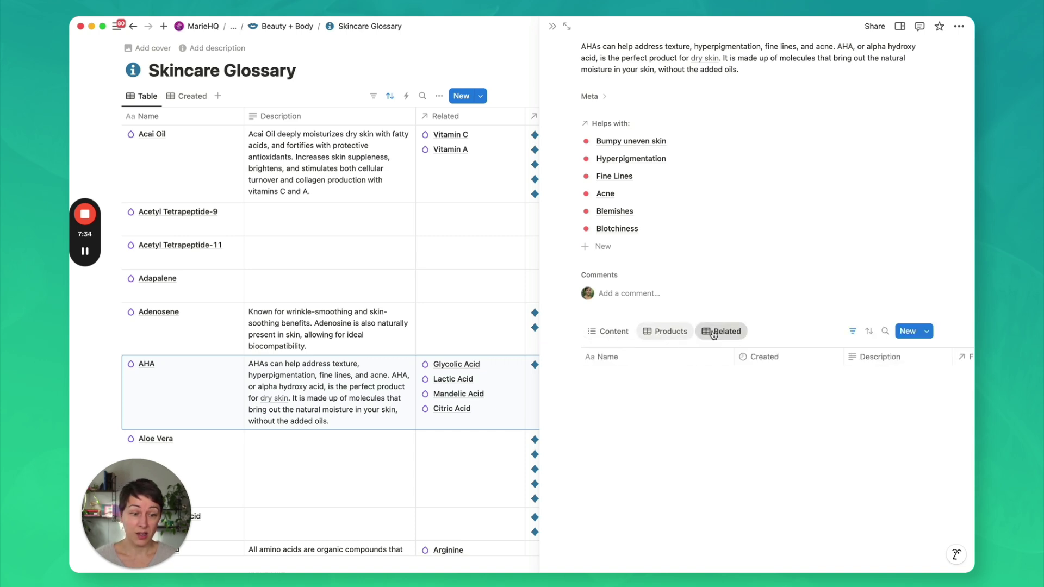
left_click(669, 333)
left_click(611, 333)
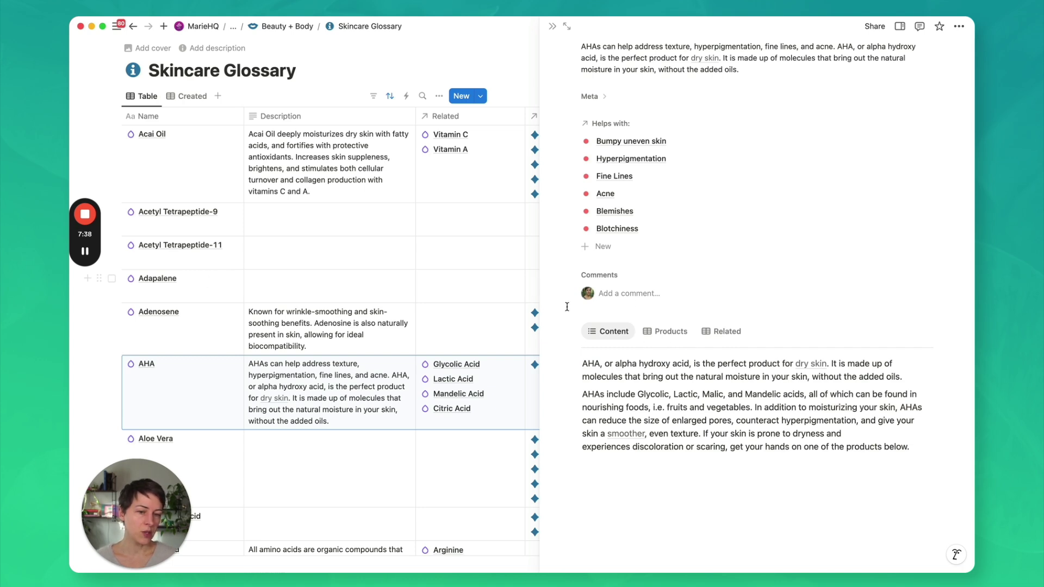
Check AHA's Helps with list and Meta group, then show the Tags/Works well with/Do not mix with panel.
scroll(699, 306, "up", 3)
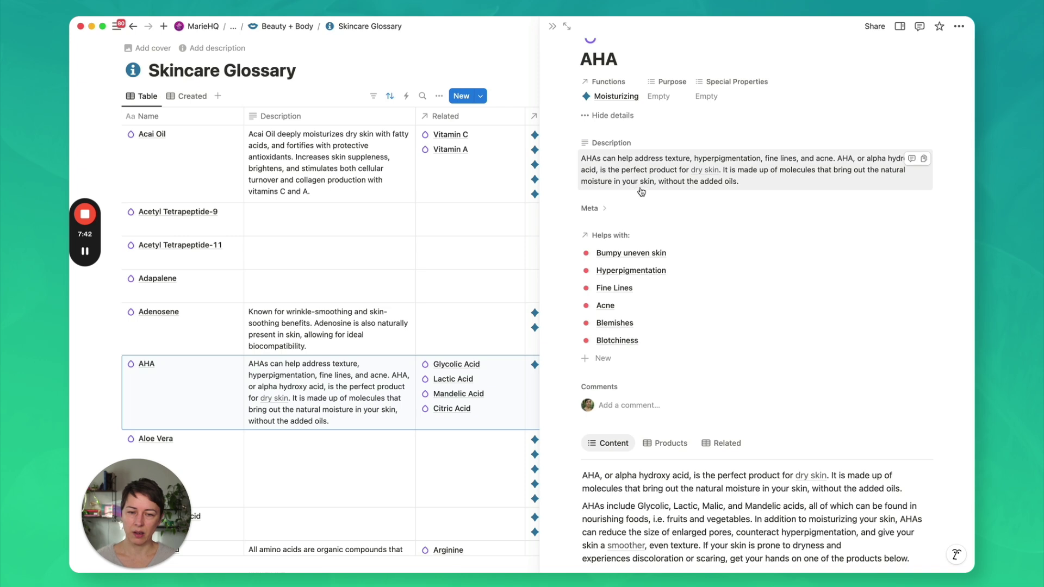
scroll(658, 179, "up", 1)
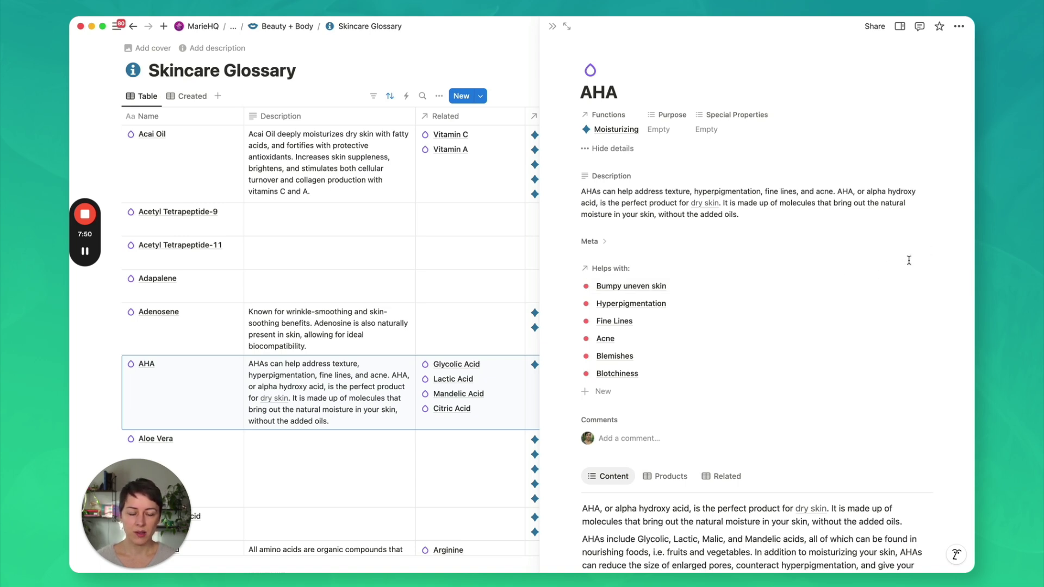
left_click(906, 270)
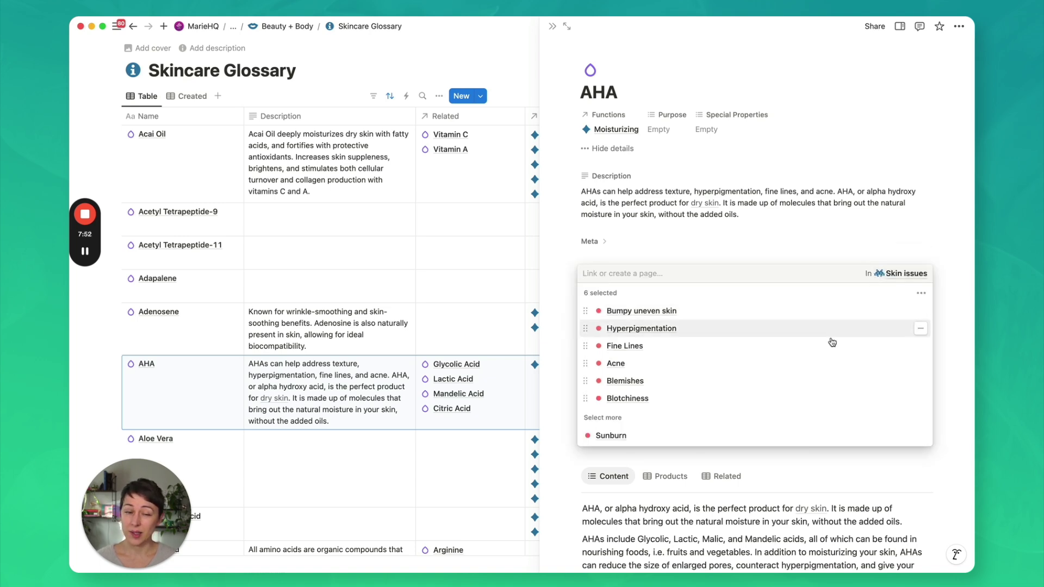
key("Escape")
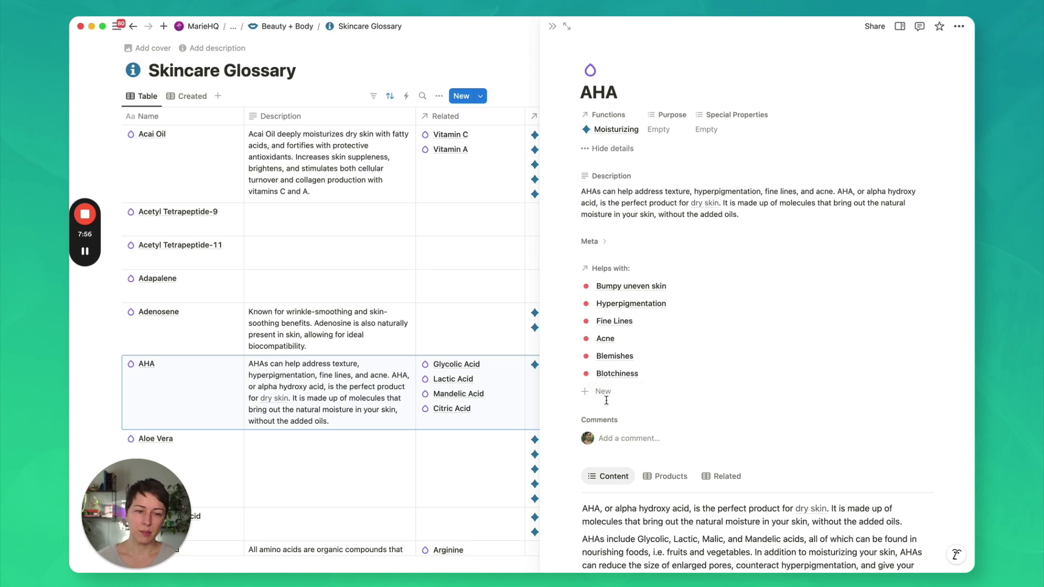
left_click(604, 245)
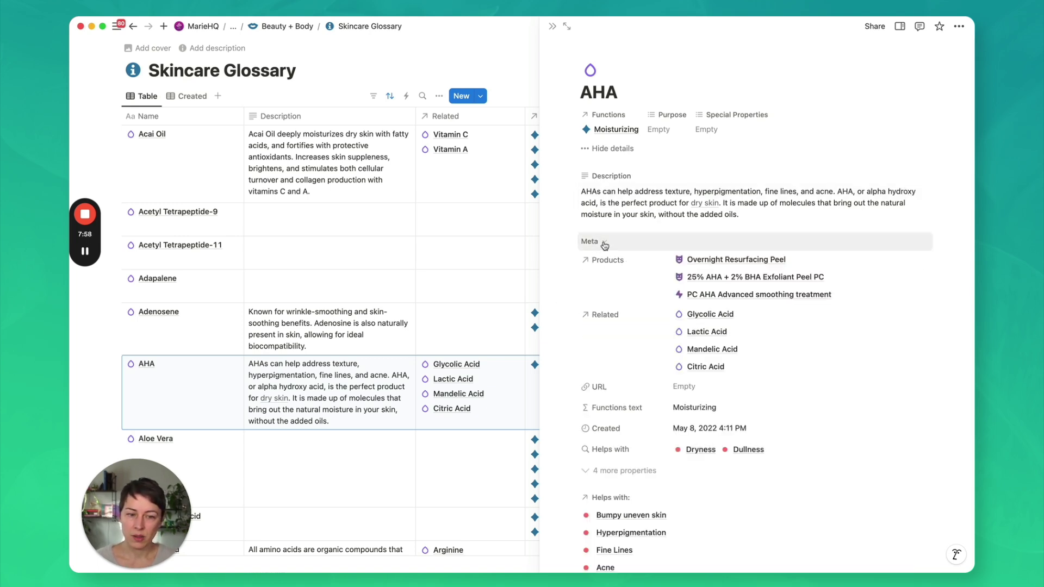
left_click(603, 244)
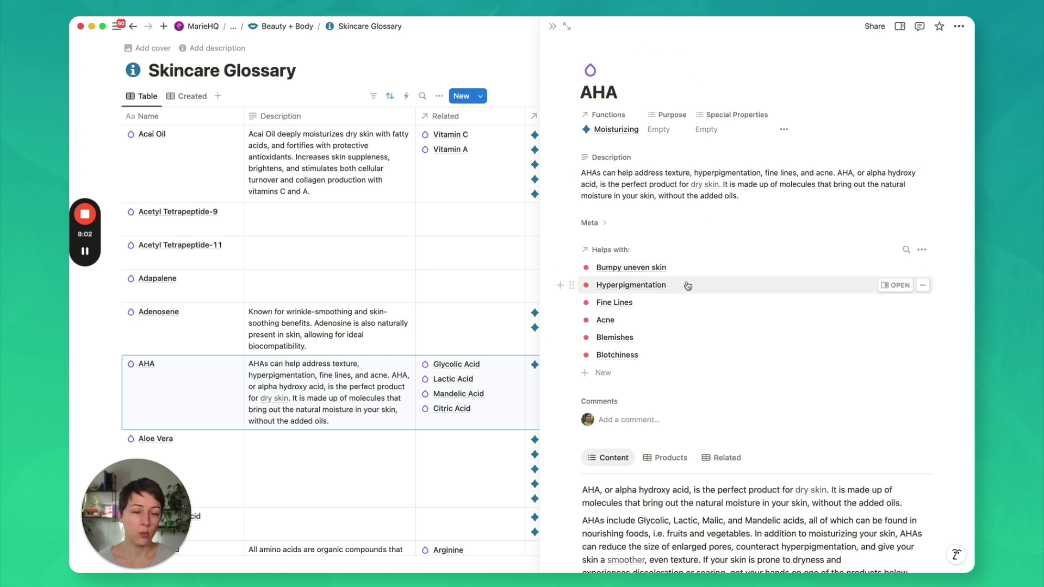
left_click(783, 130)
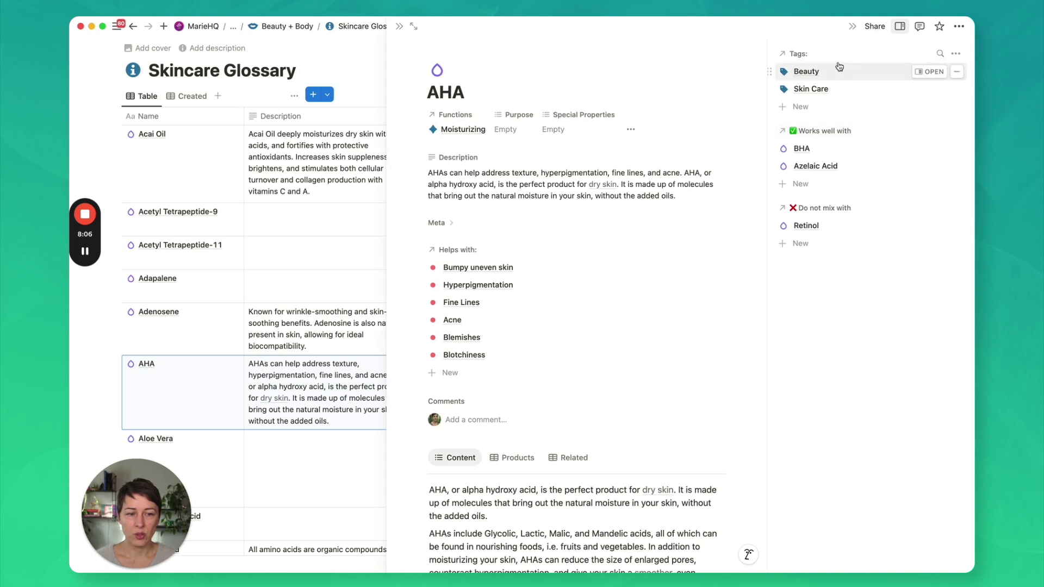